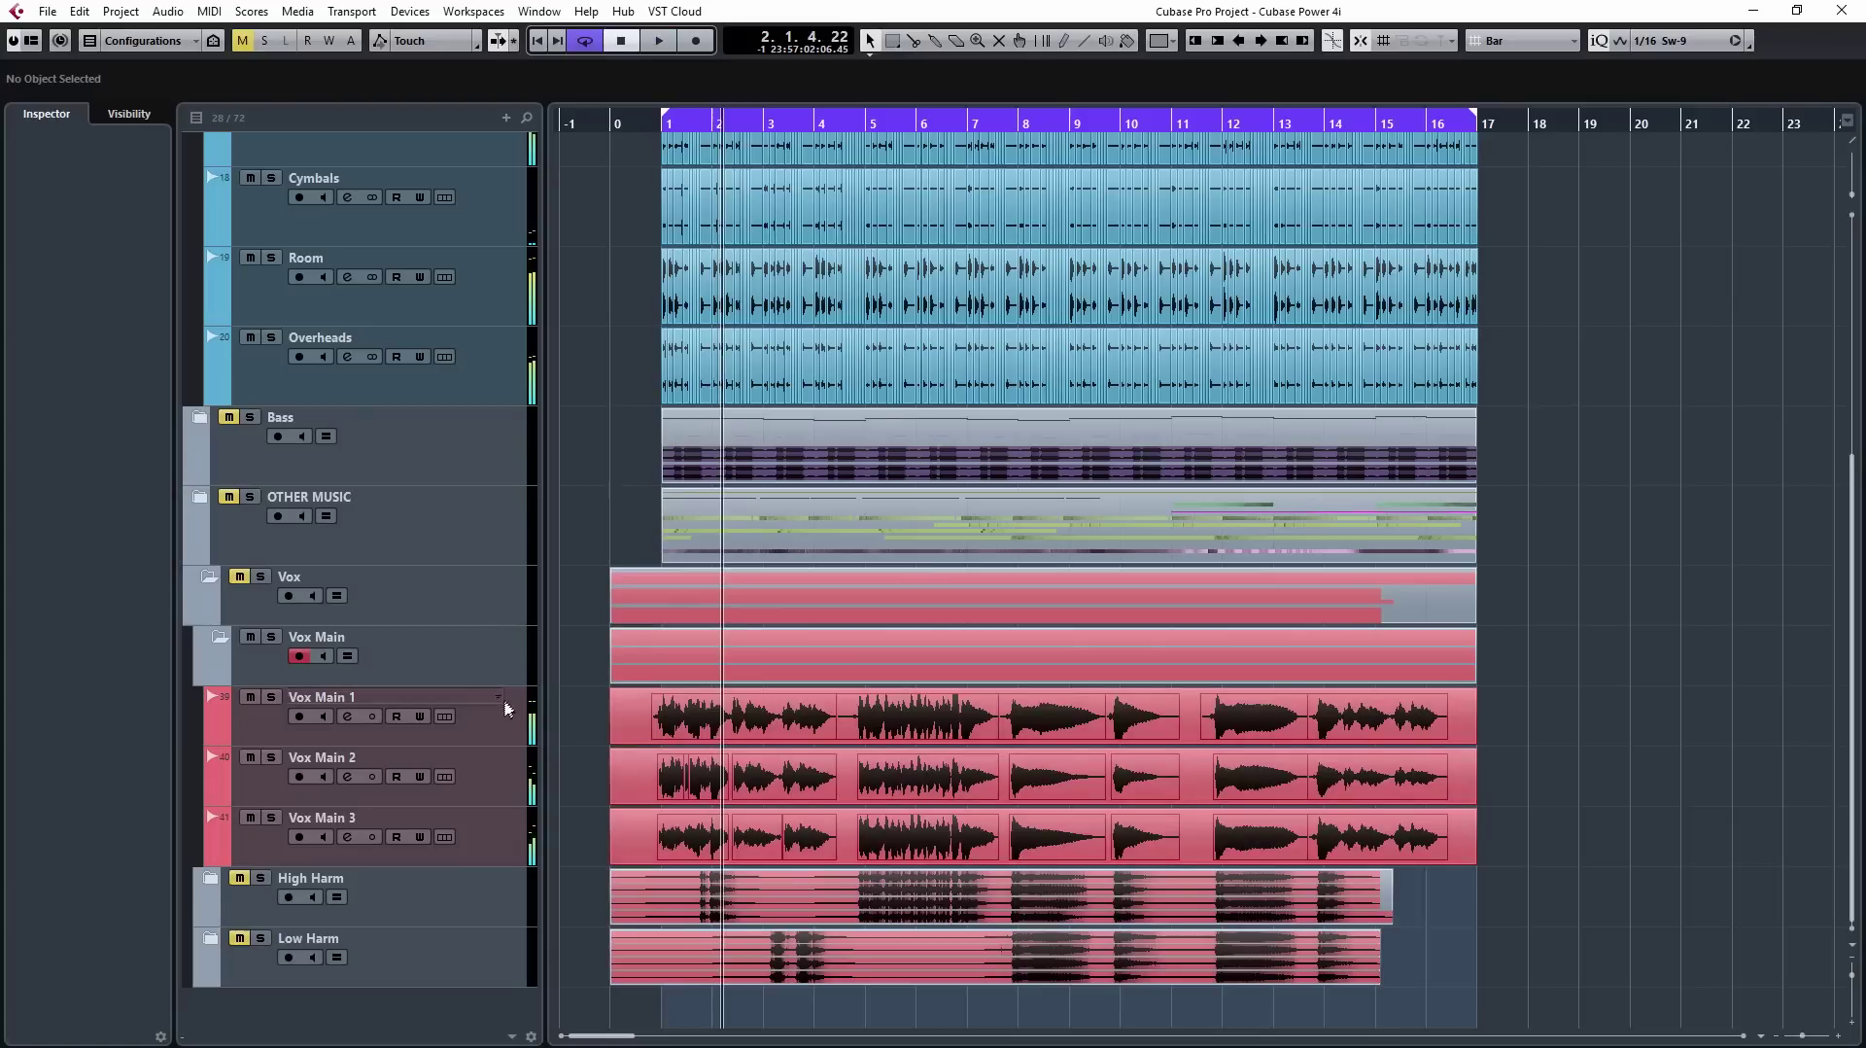
Step: Open the Vox Main 1, 2 and 3 parts together in the Audio Part Editor, examine their edited clips and close the editor
left_click(505, 790)
left_click(501, 848)
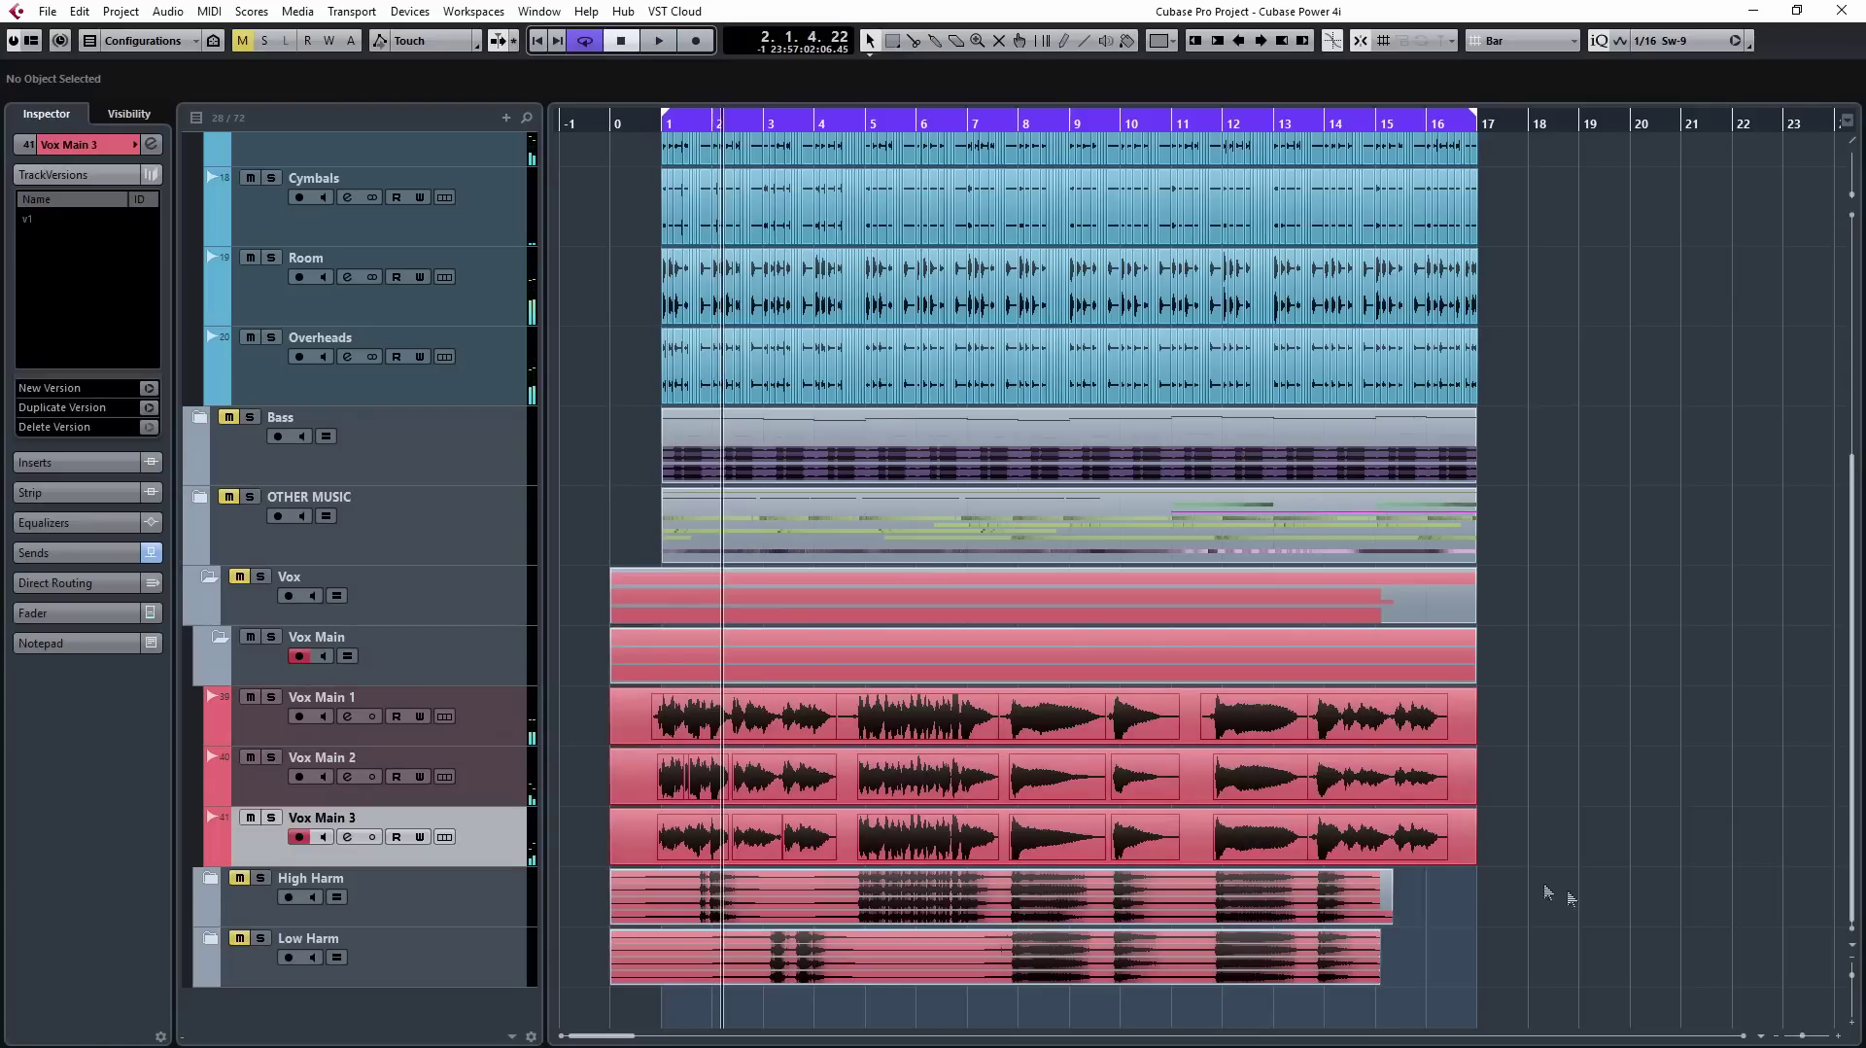
left_click_drag(1594, 729, 678, 856)
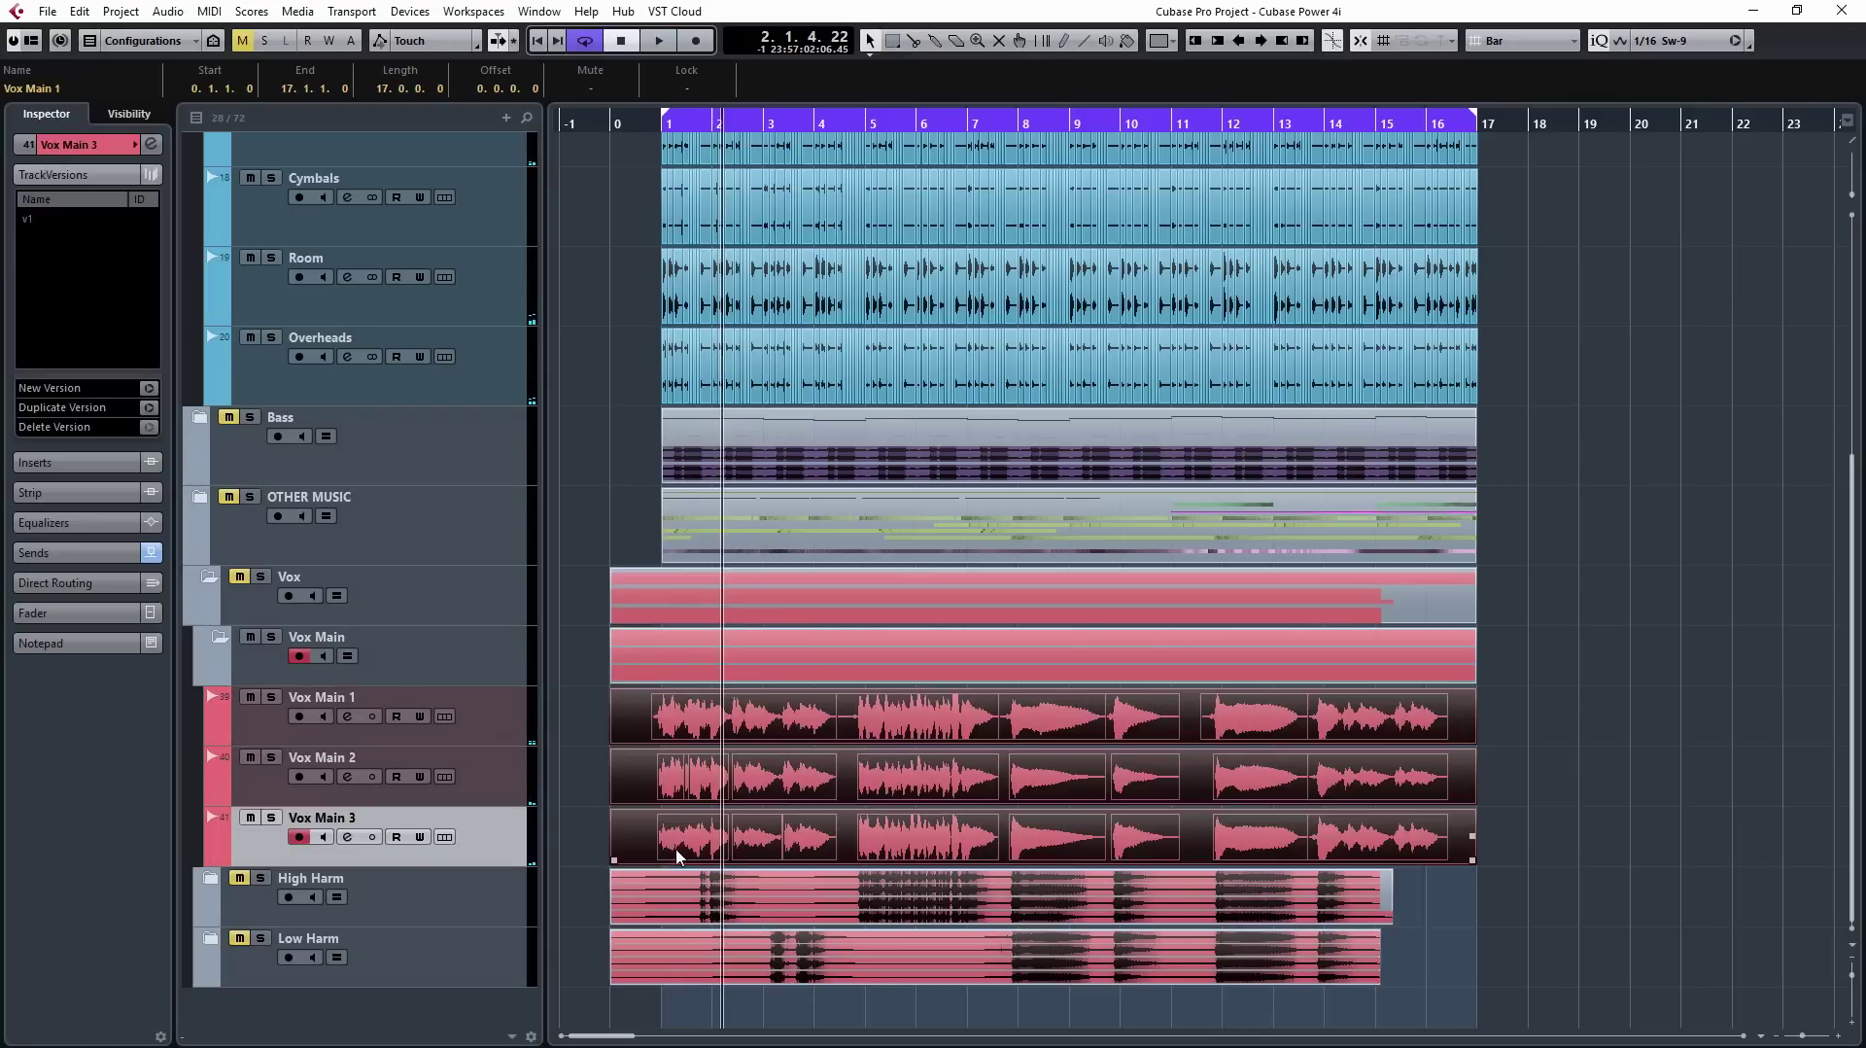
double_click(888, 848)
key("shift+f")
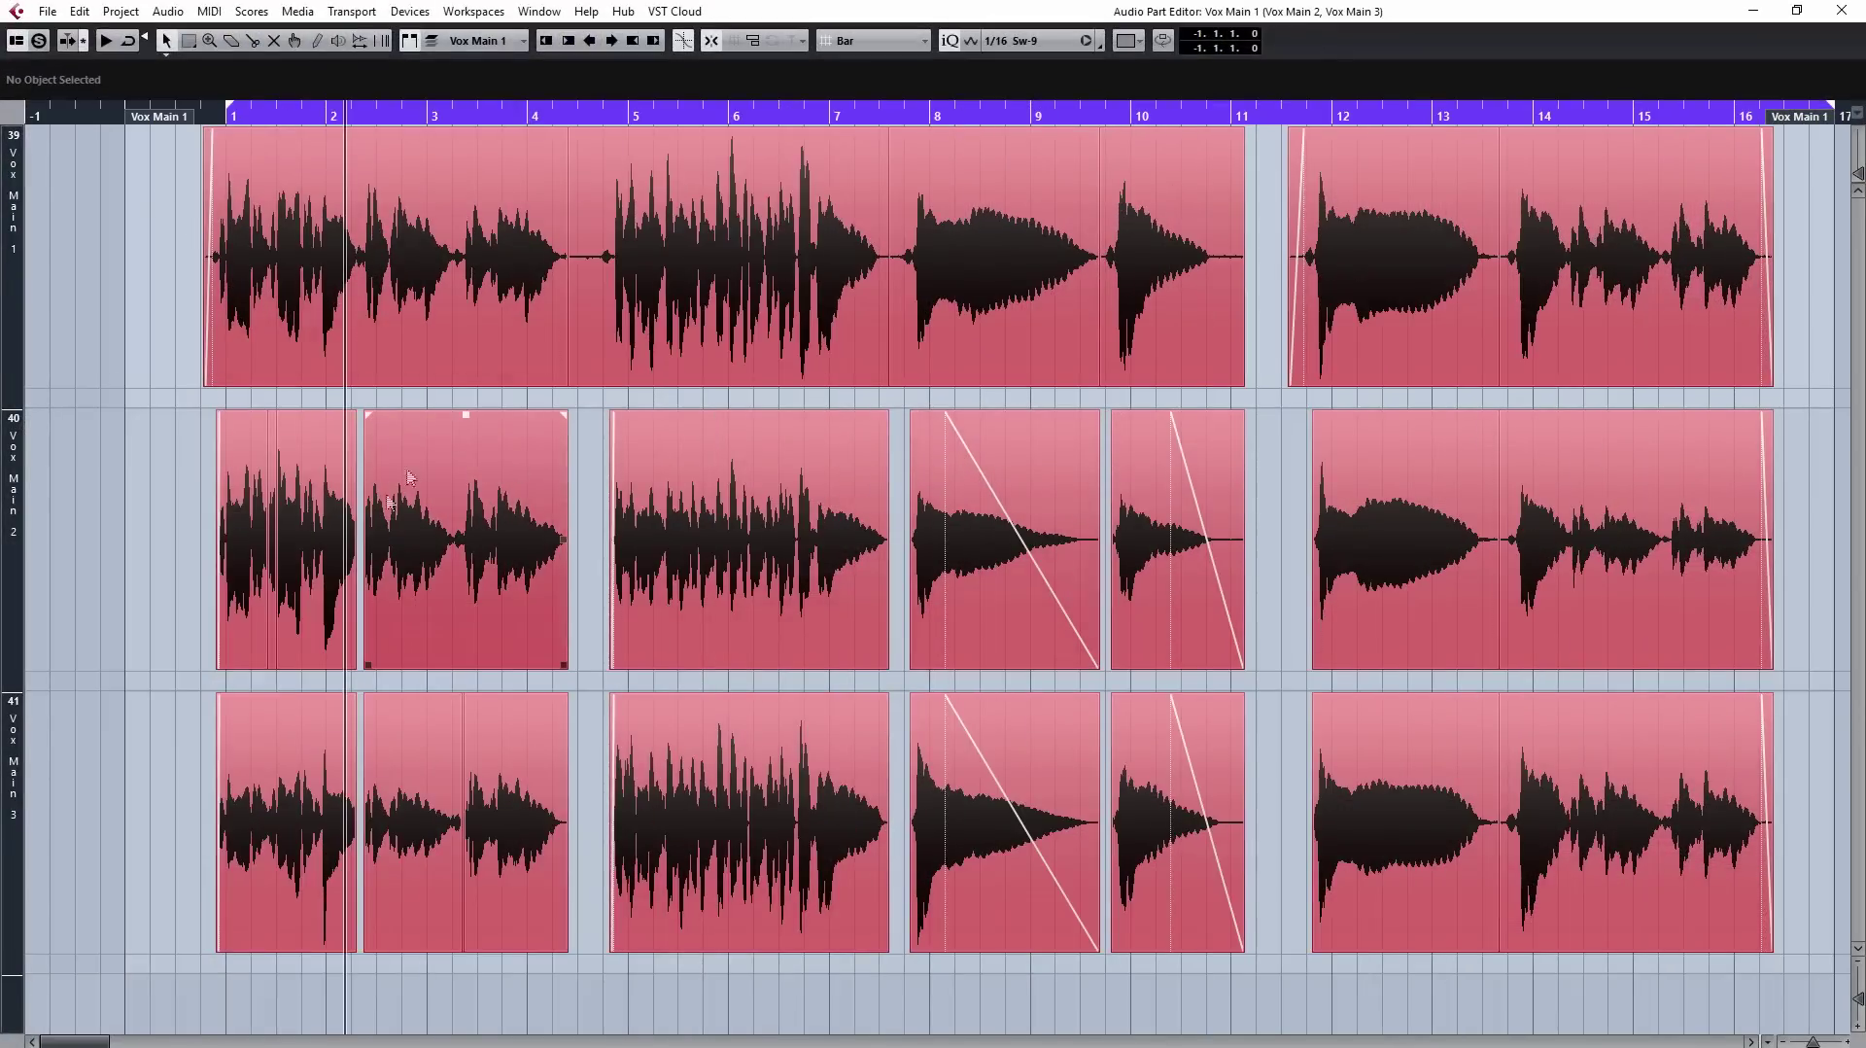
left_click(749, 415)
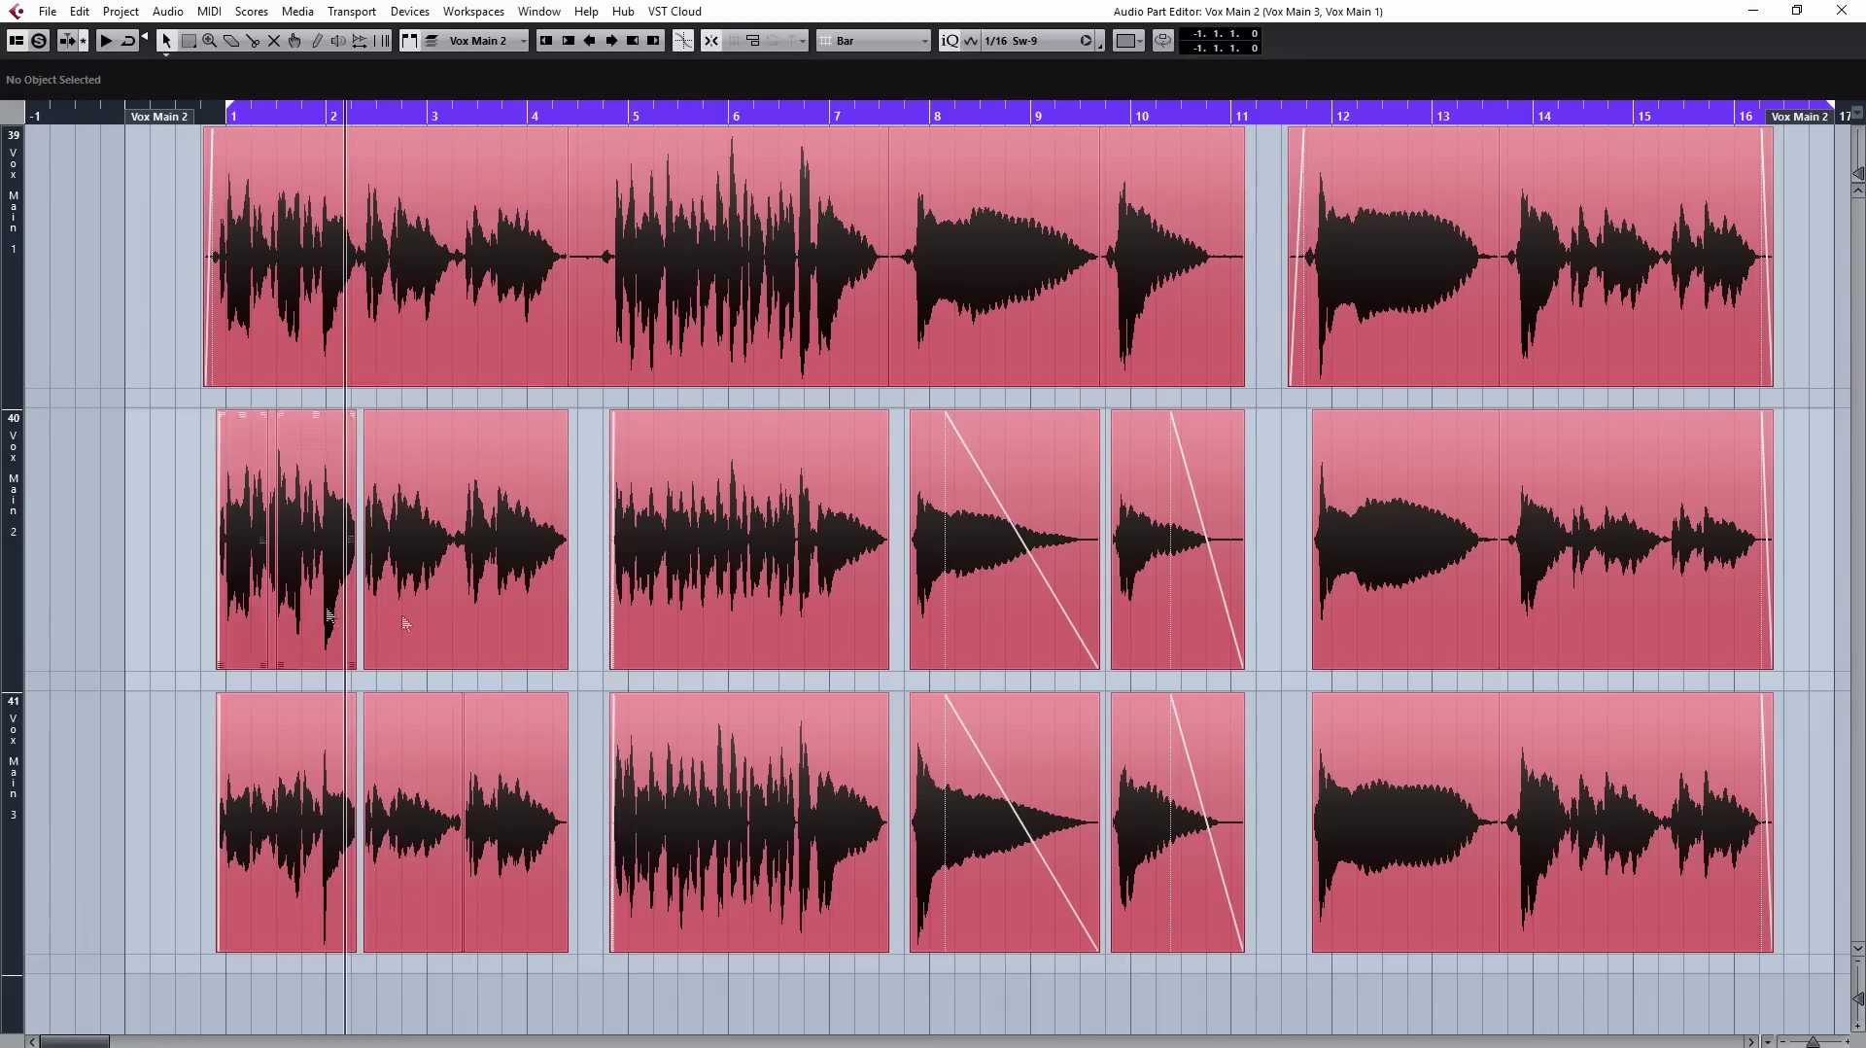
left_click(1844, 12)
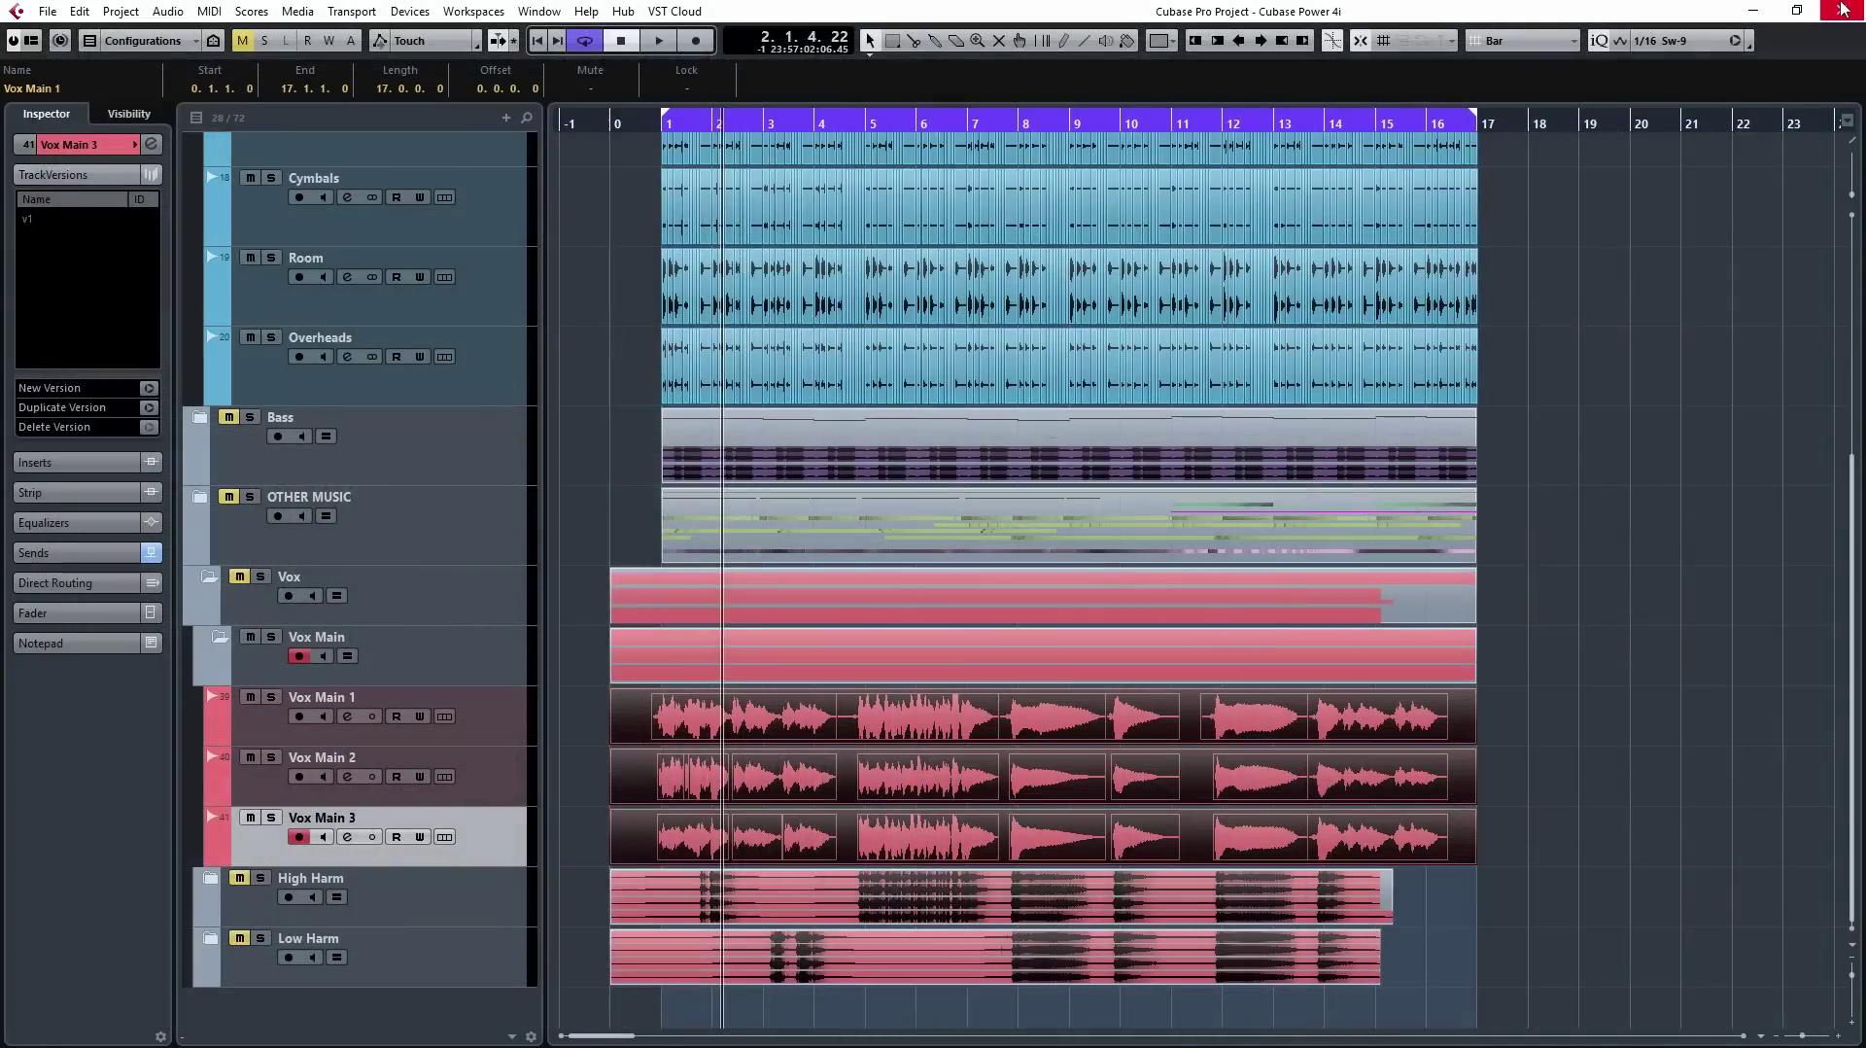
Step: Open the MixConsole, play back the mix and show how the lead and harmony vocal channels are routed to their groups
key("F3")
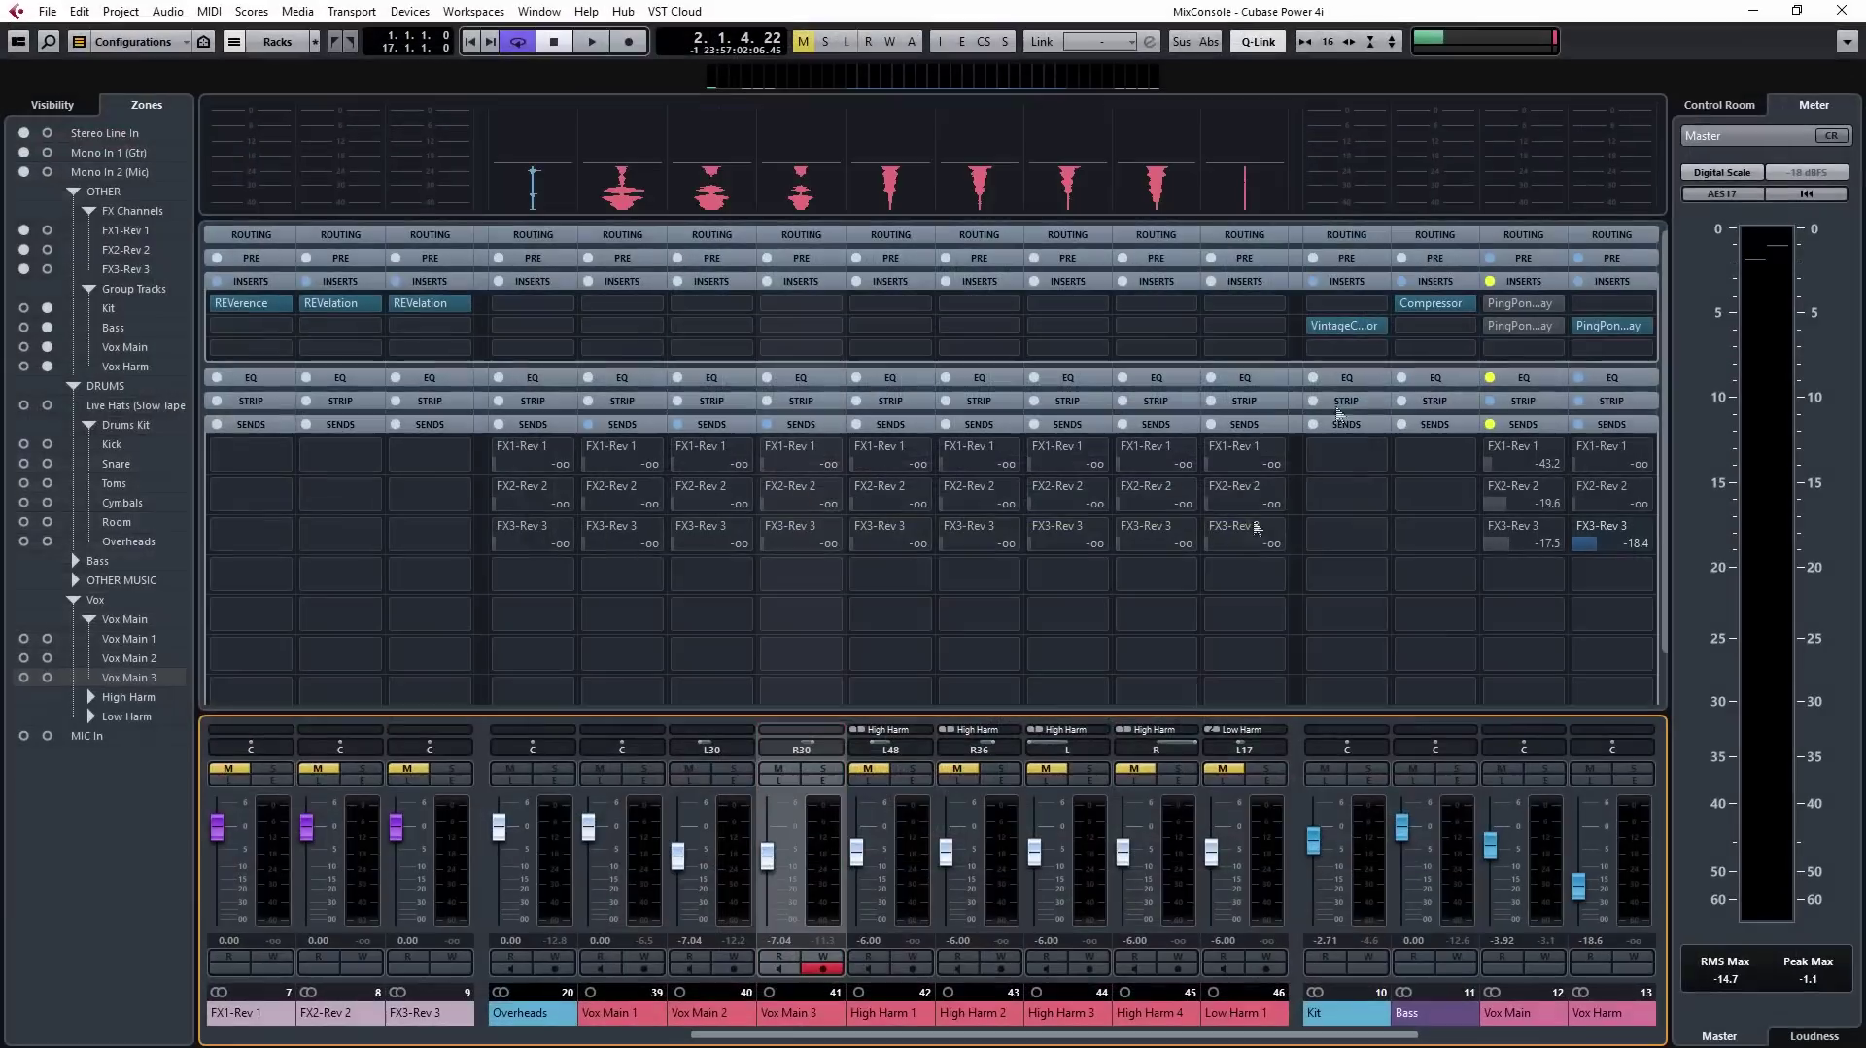
key("space")
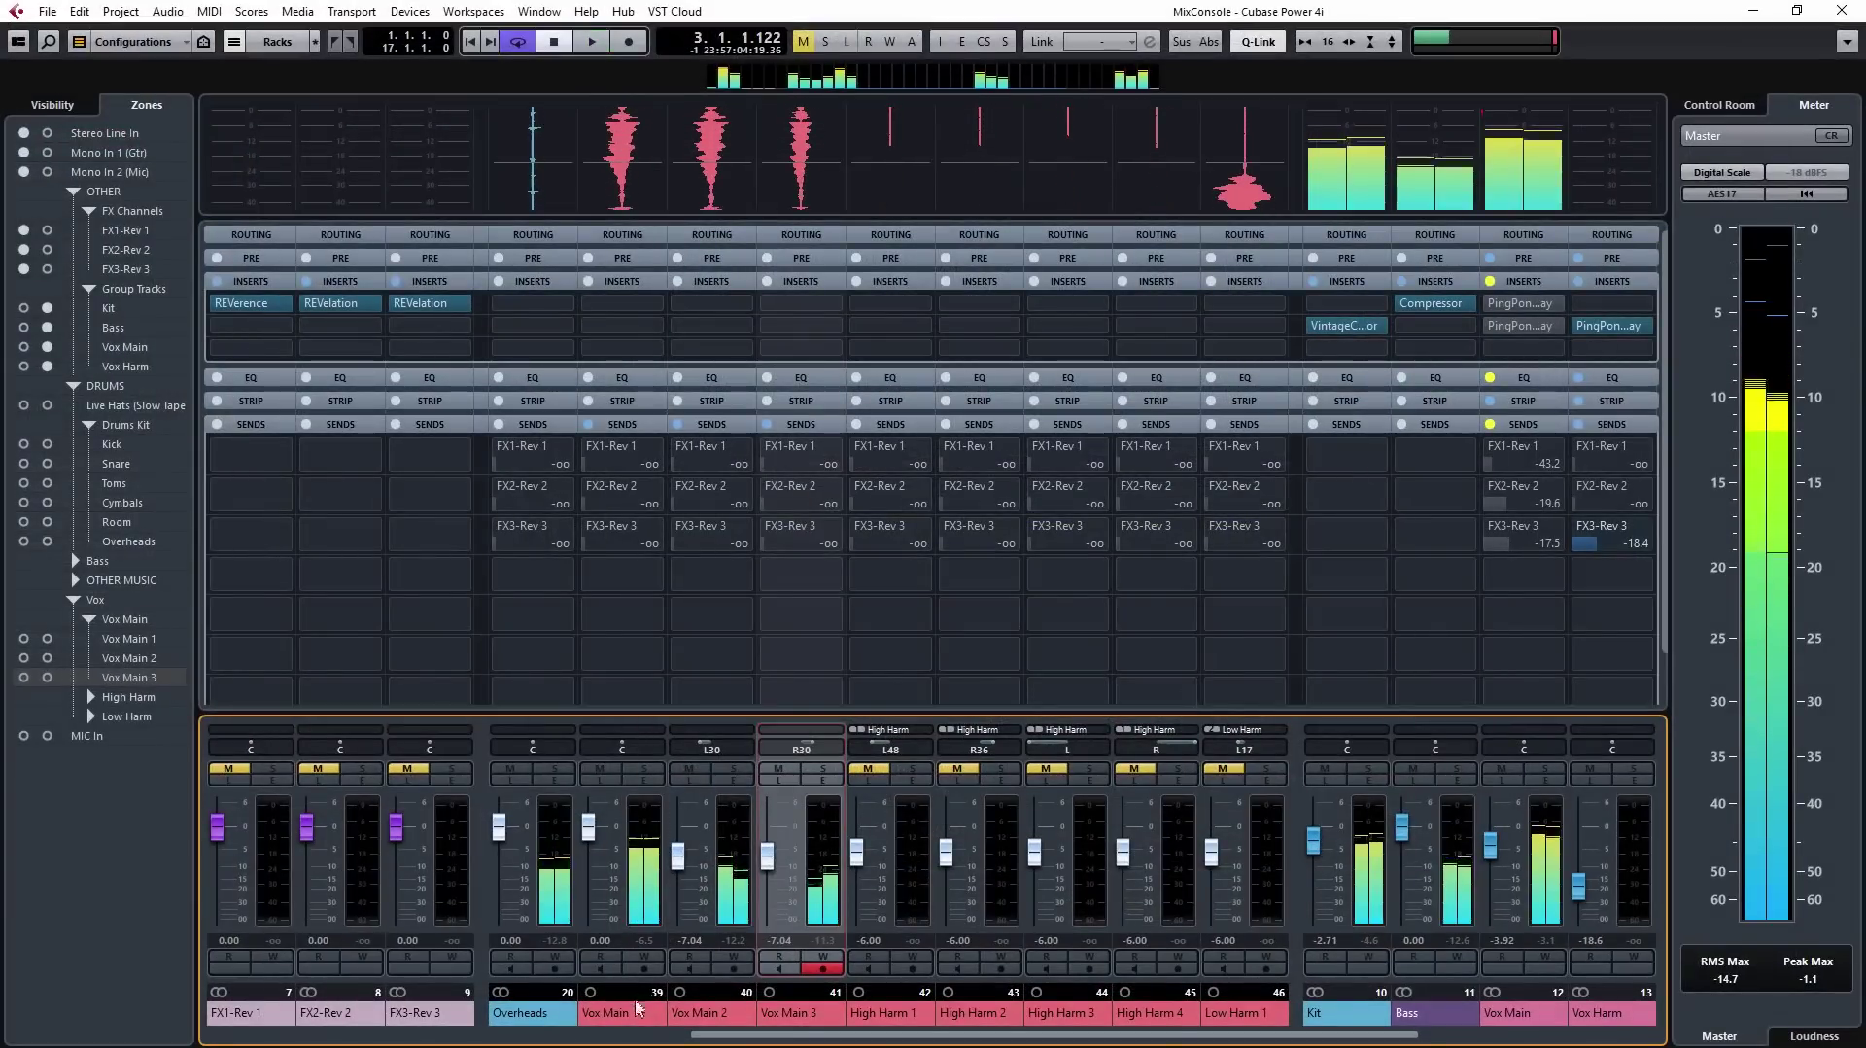
key("space")
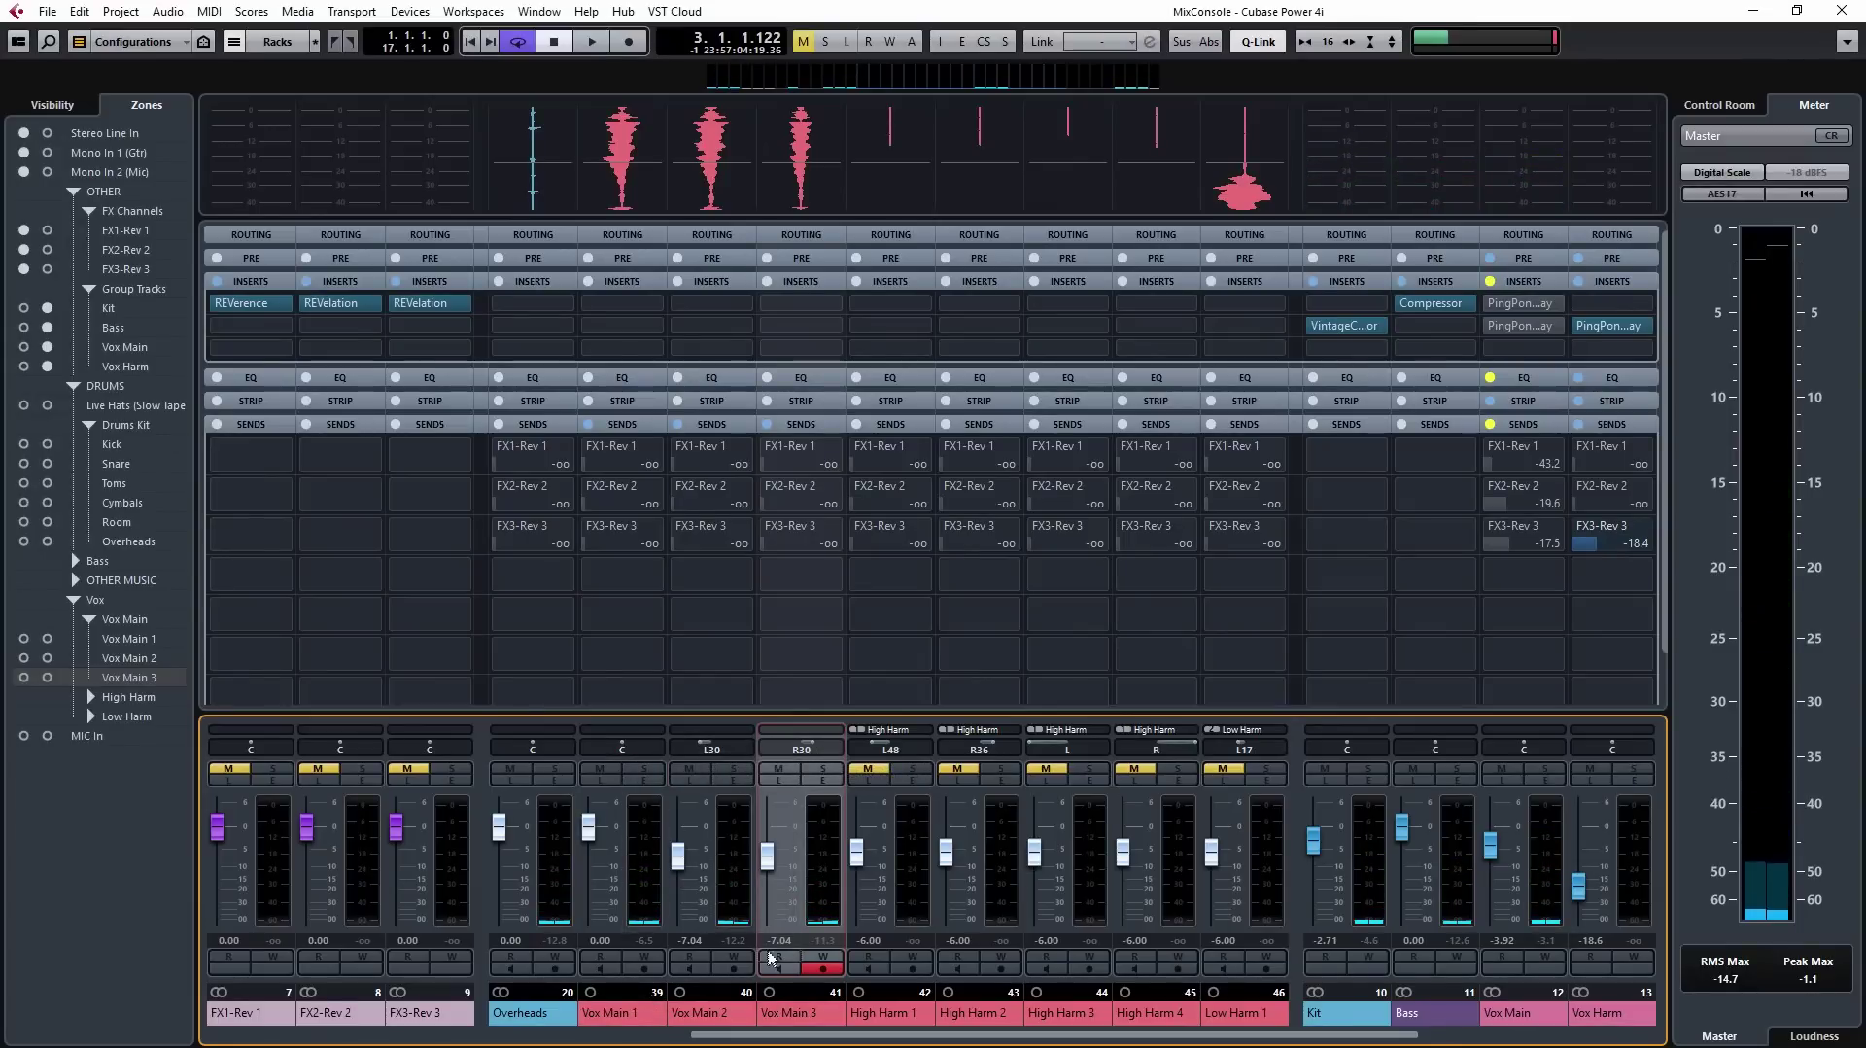
left_click(724, 236)
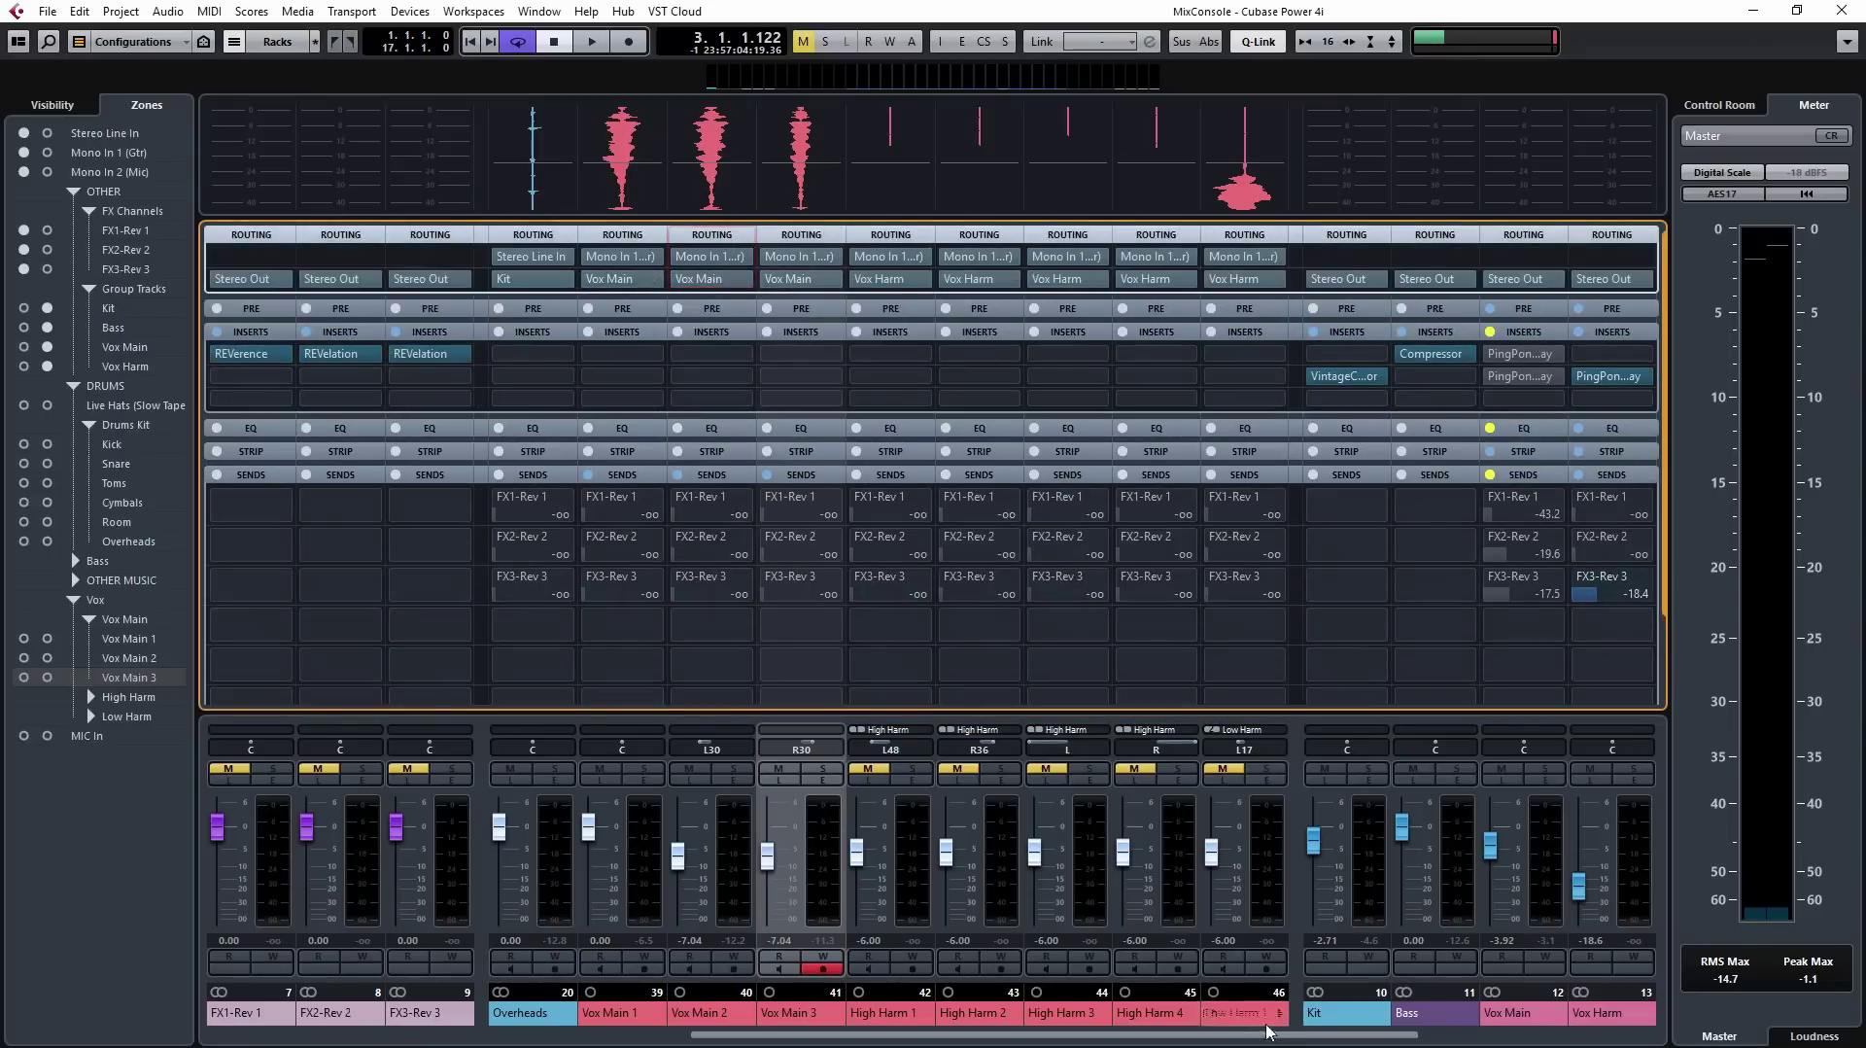
left_click_drag(1274, 1037, 1567, 1040)
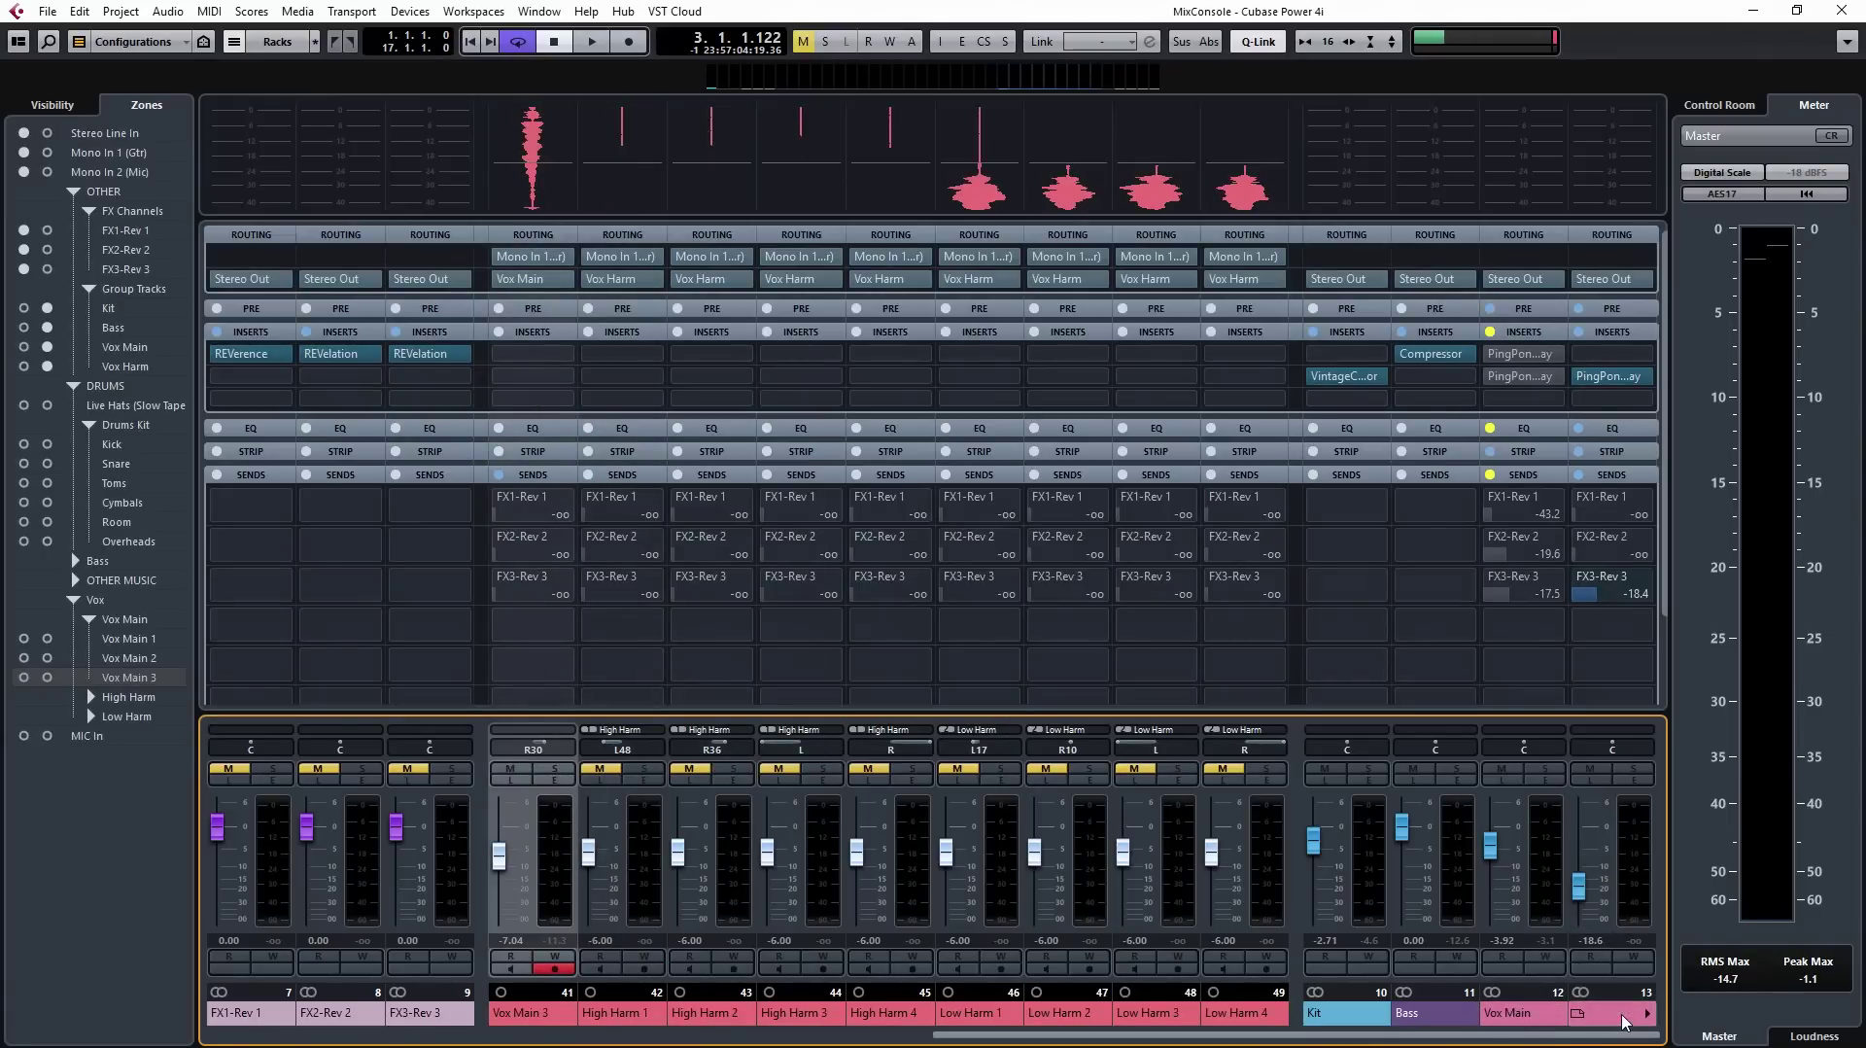
key("space")
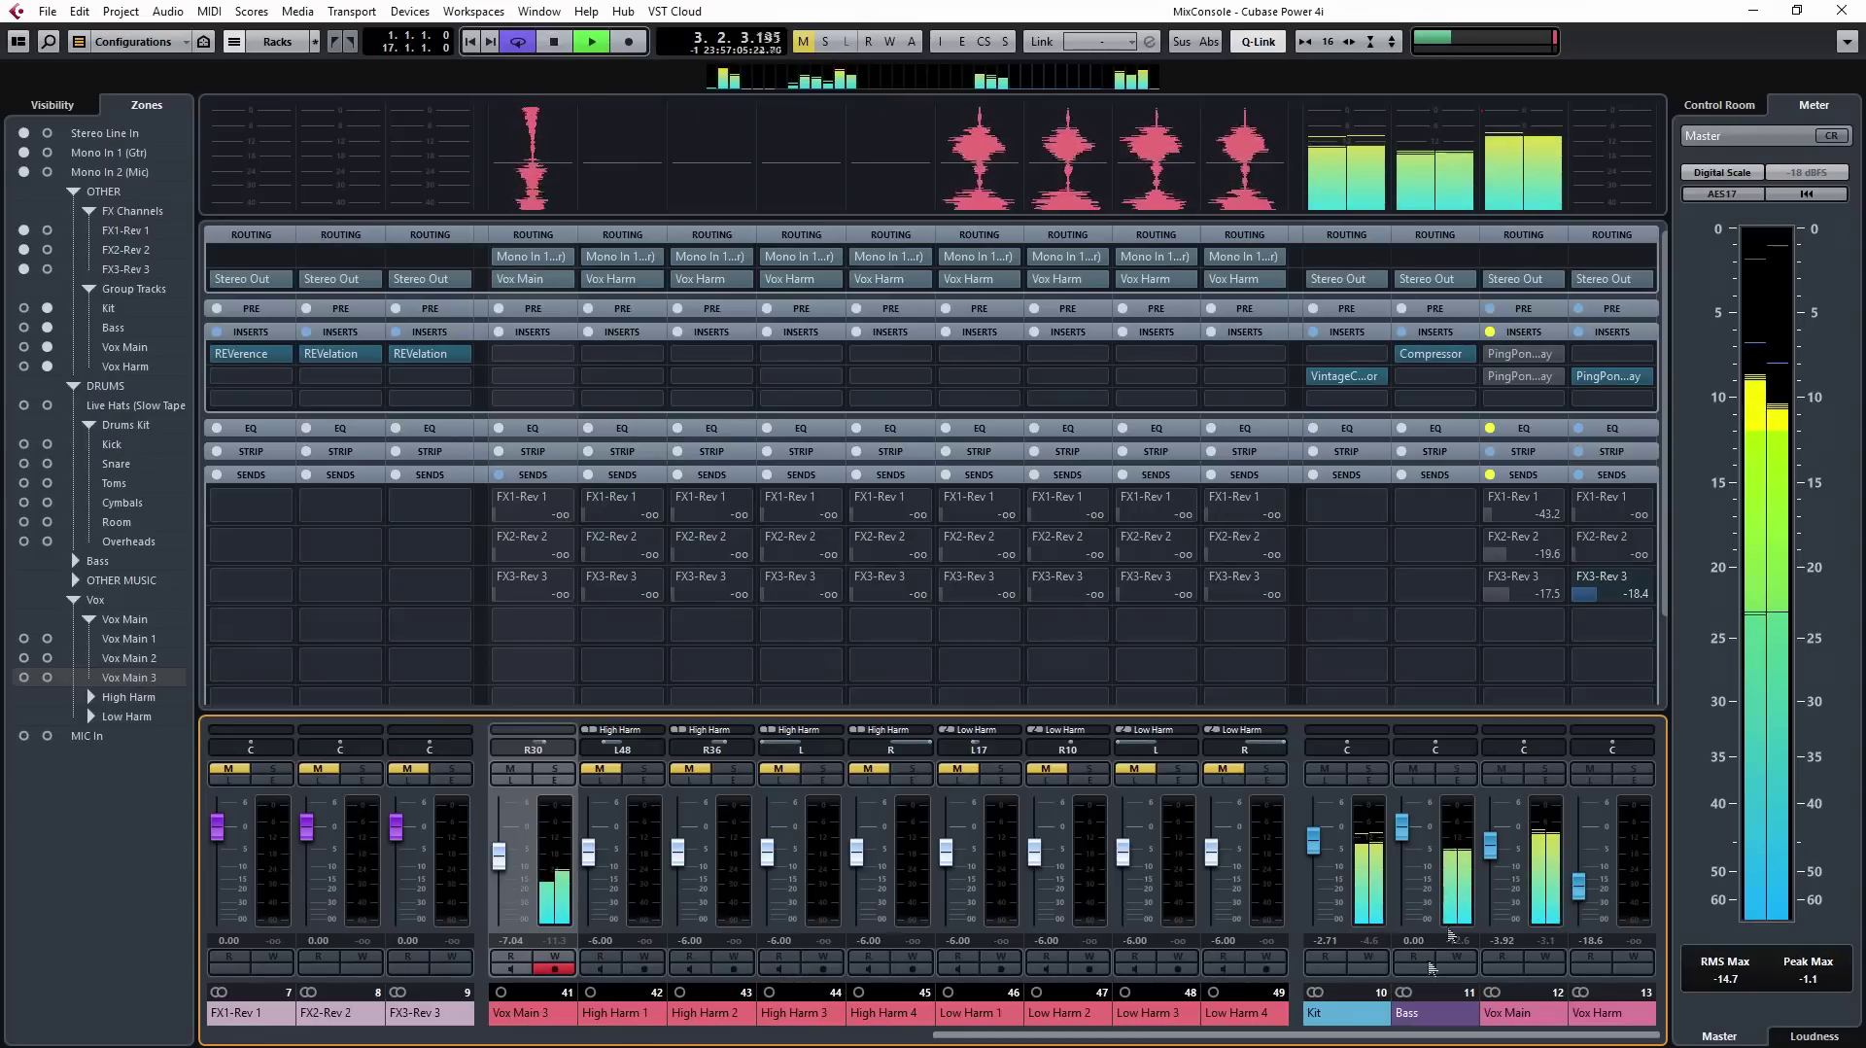
key("space")
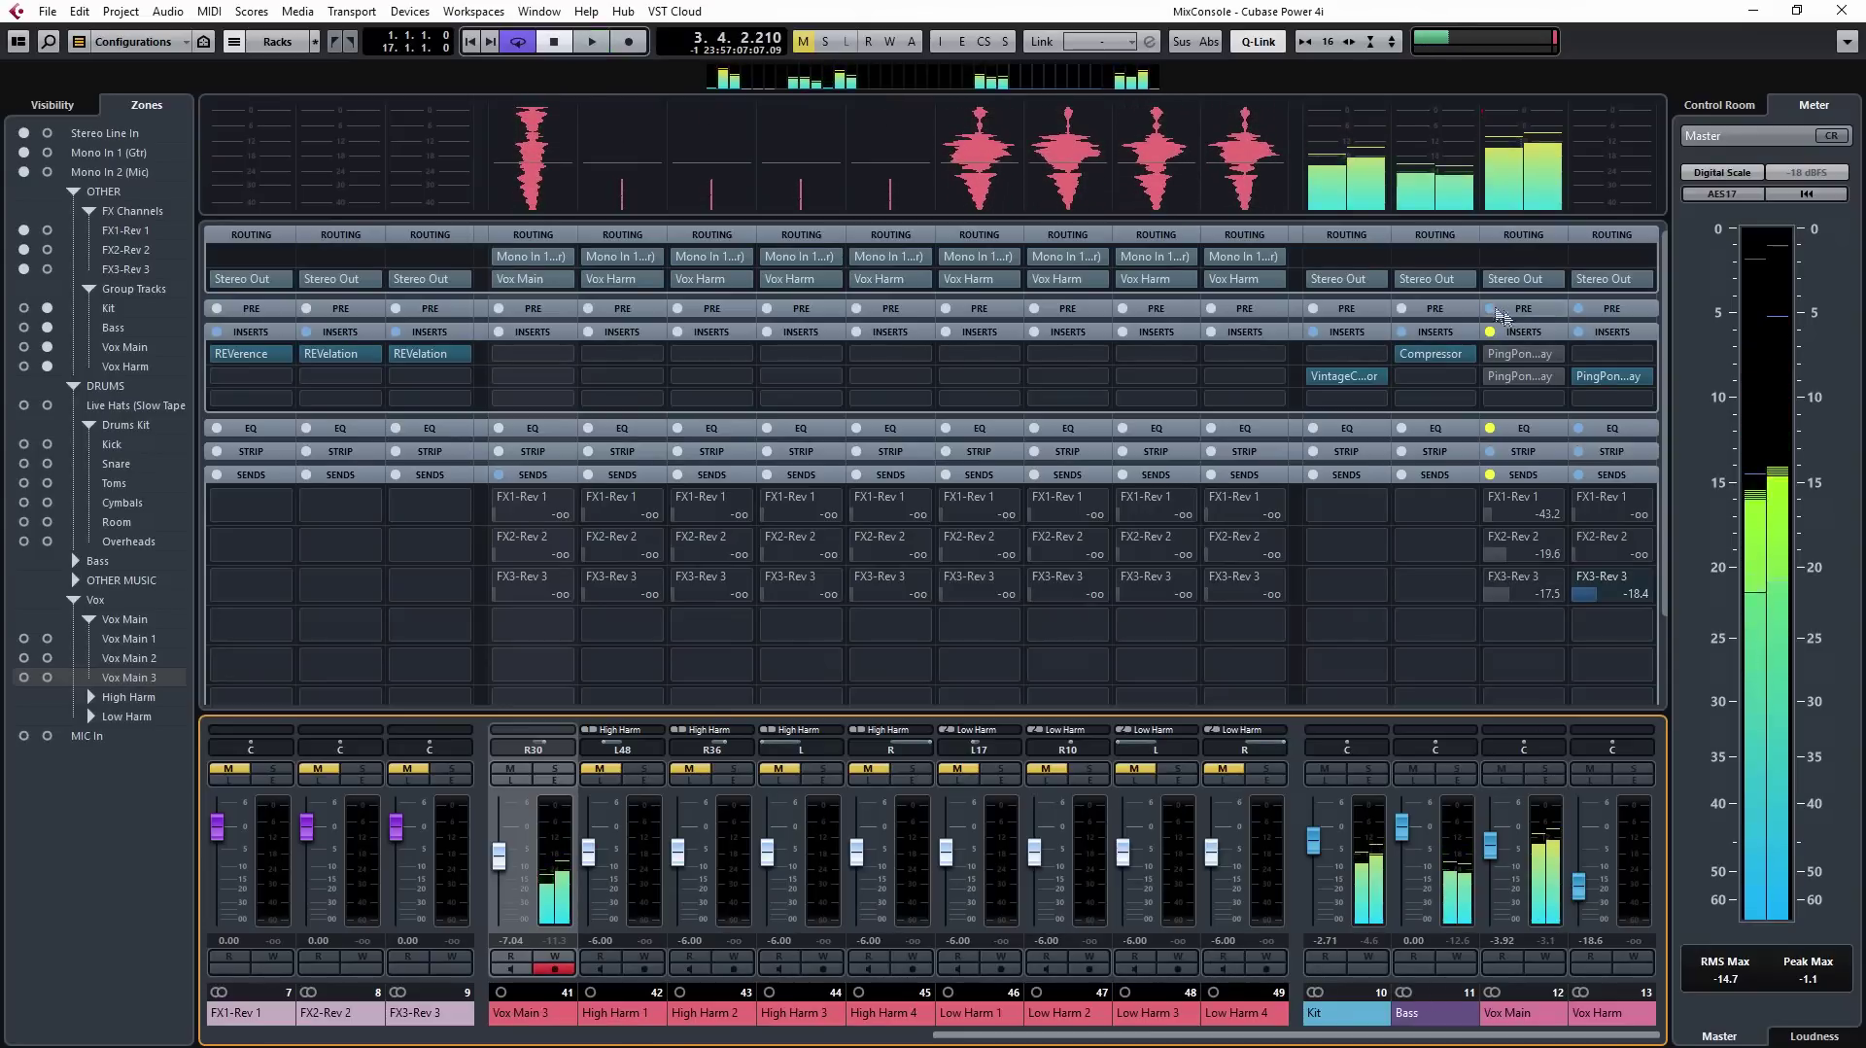
Step: Show the pre-filter settings, open the Vox Main group's channel settings, and audition its noise gate, de-esser and limiter during playback
left_click(1527, 310)
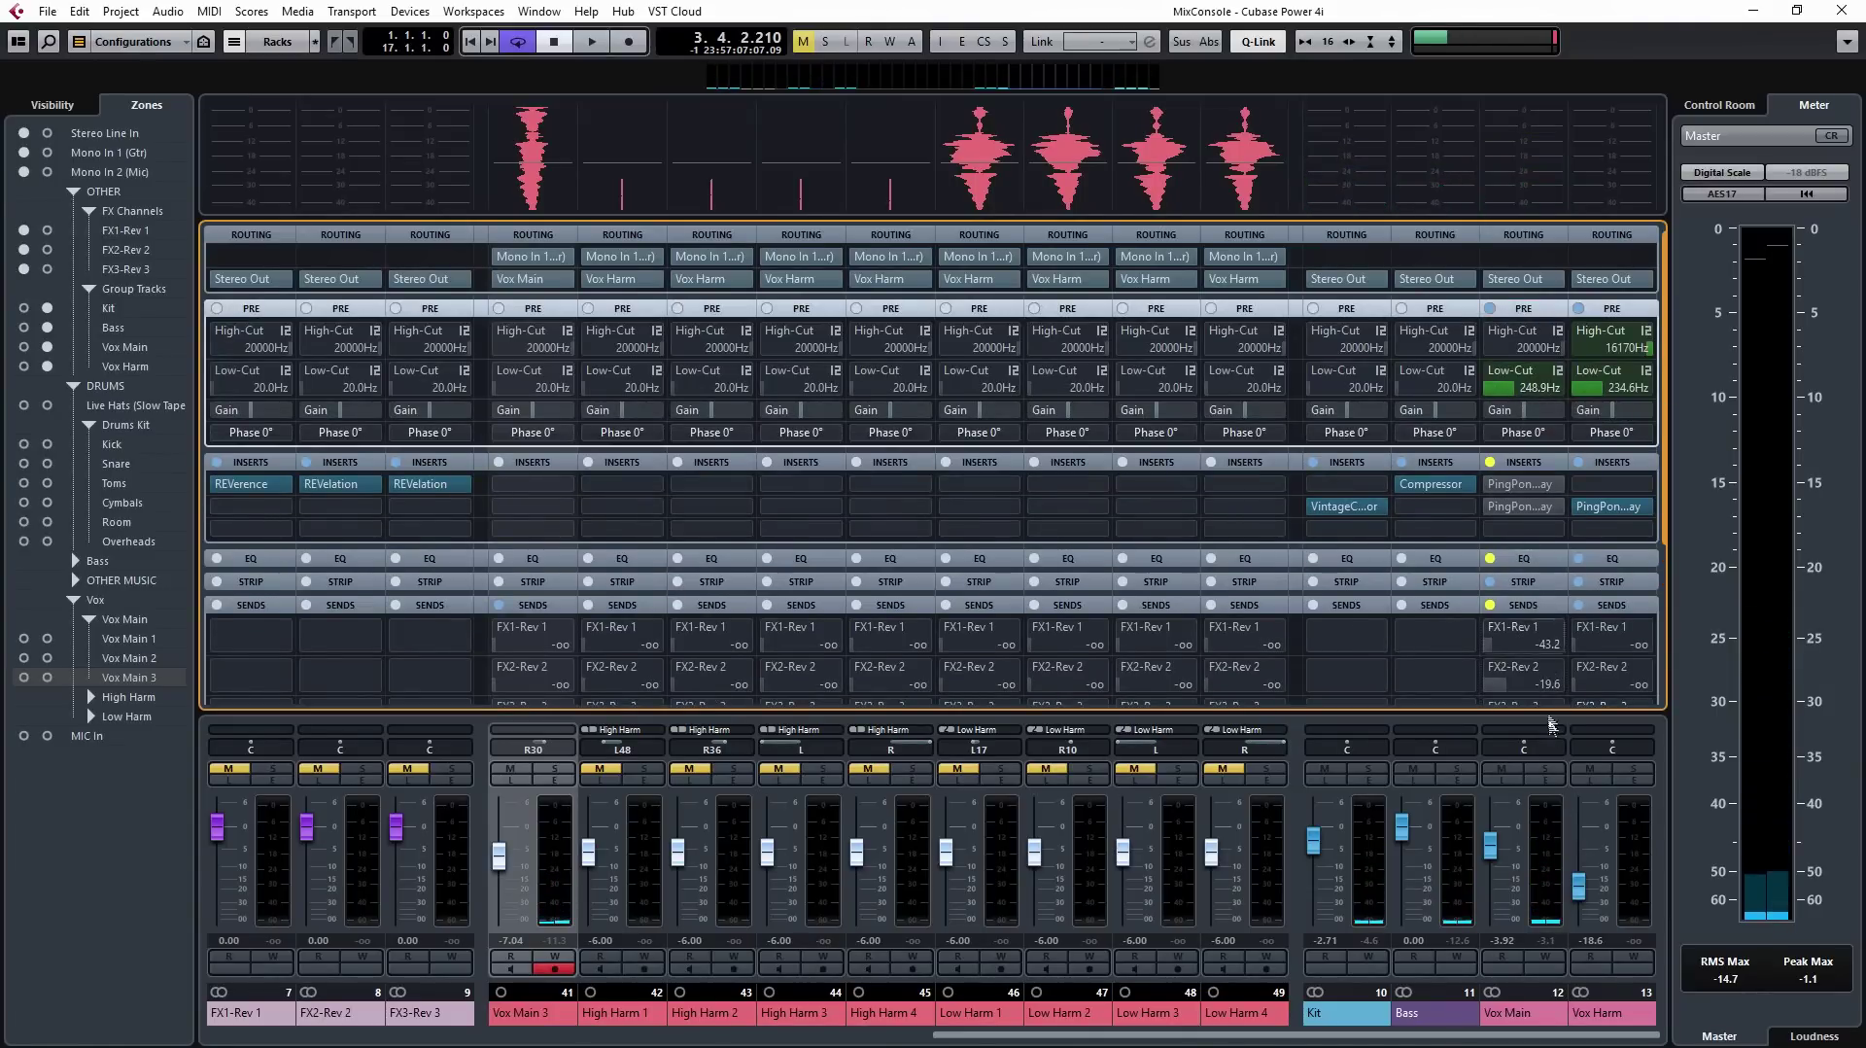
left_click(1547, 780)
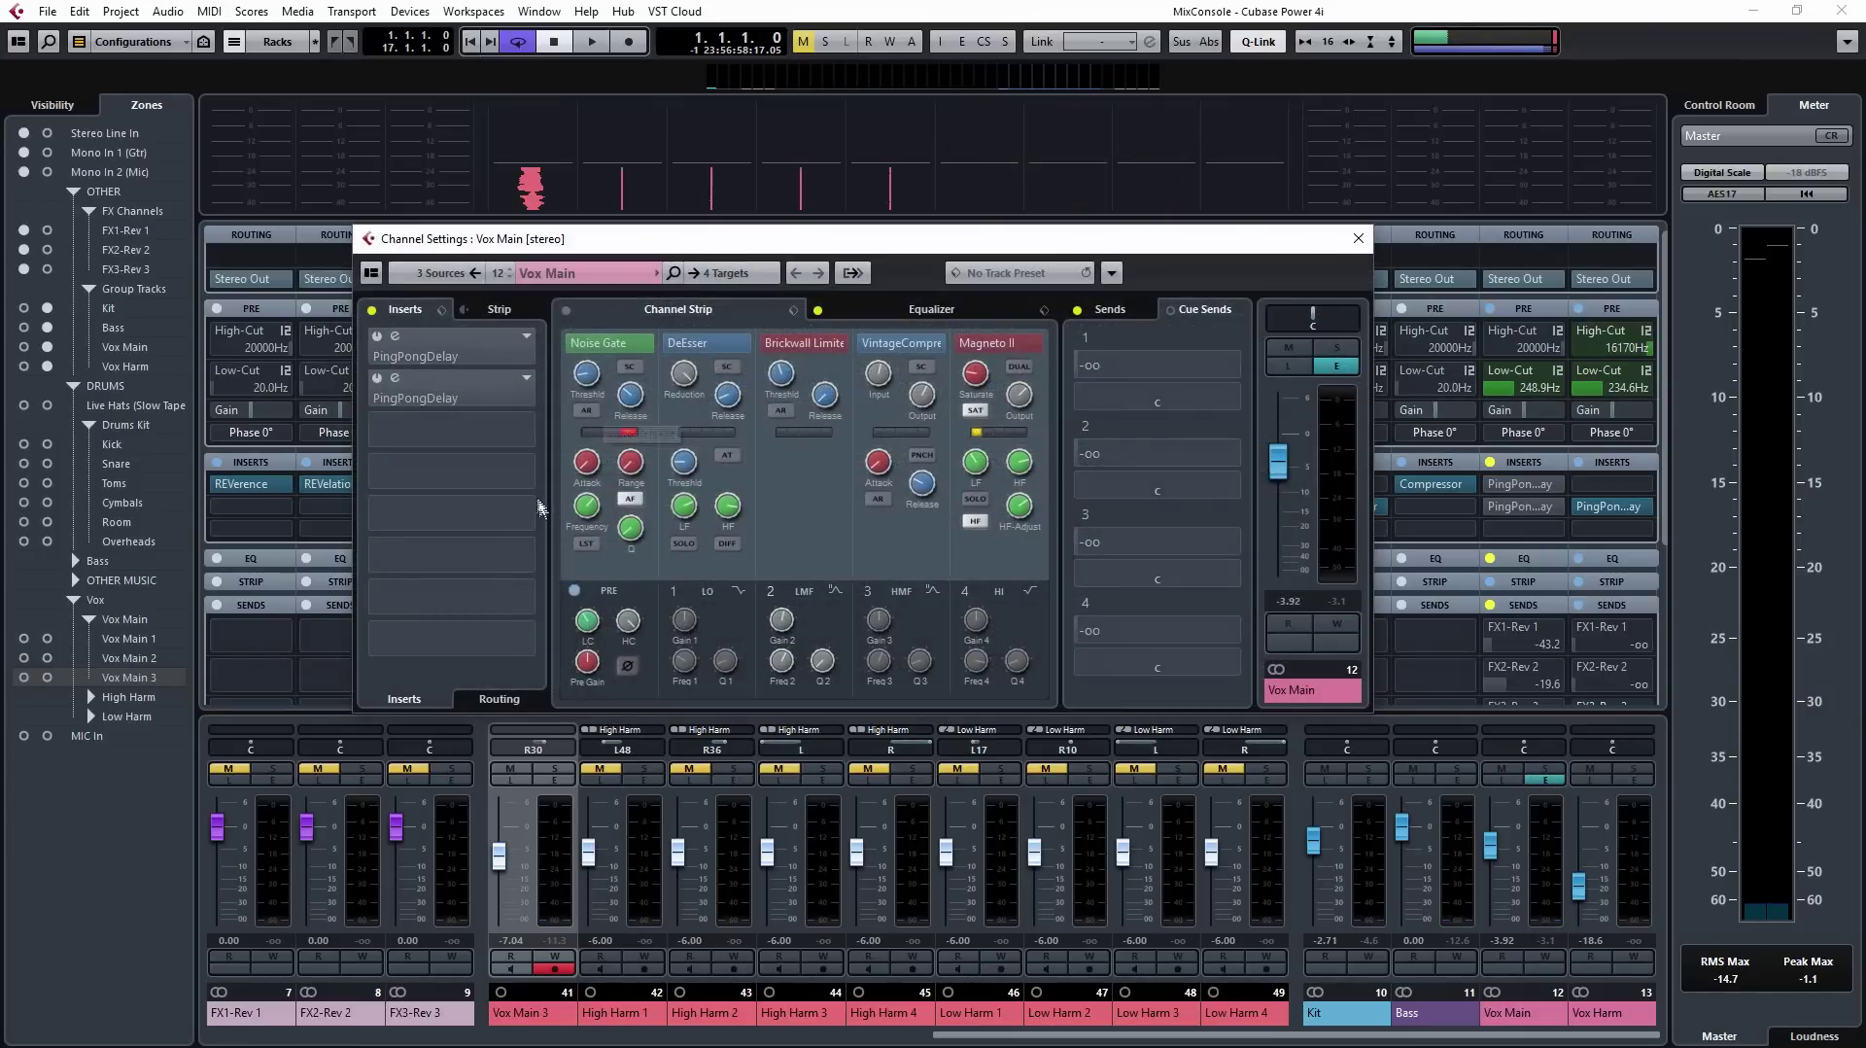
key("space")
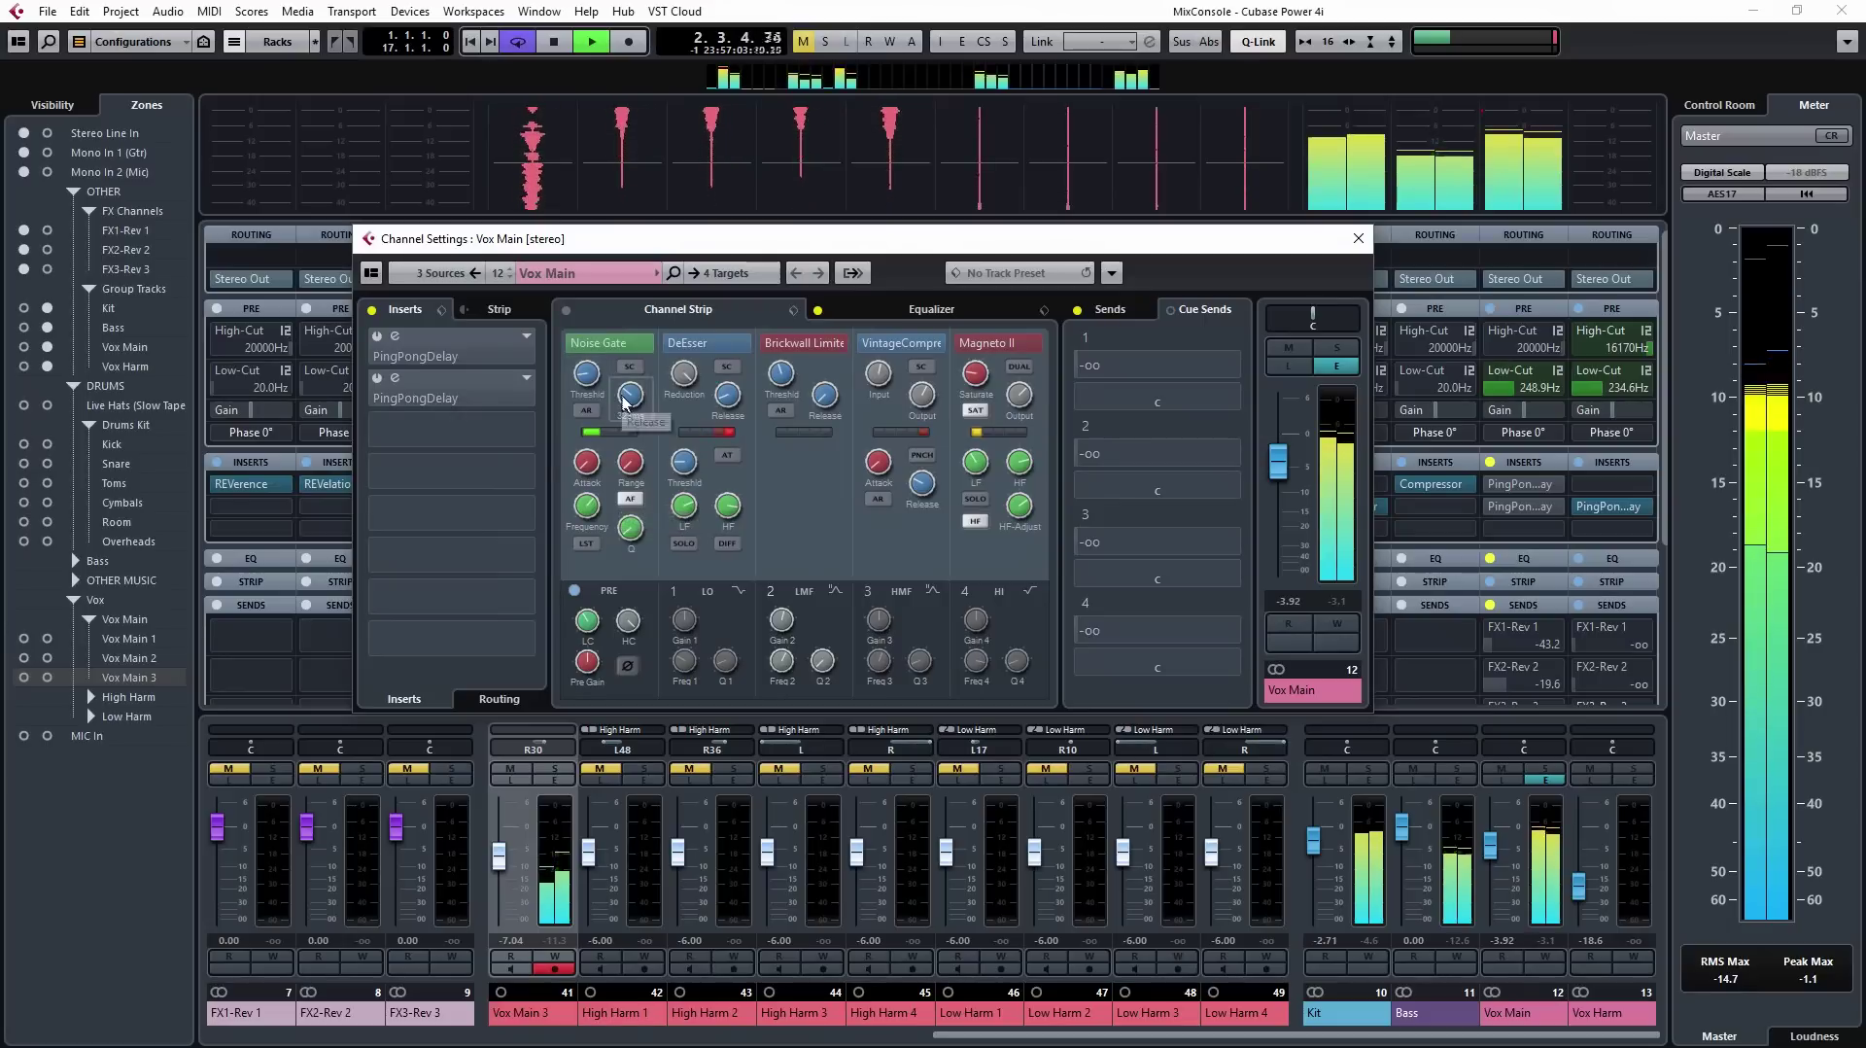
key("space")
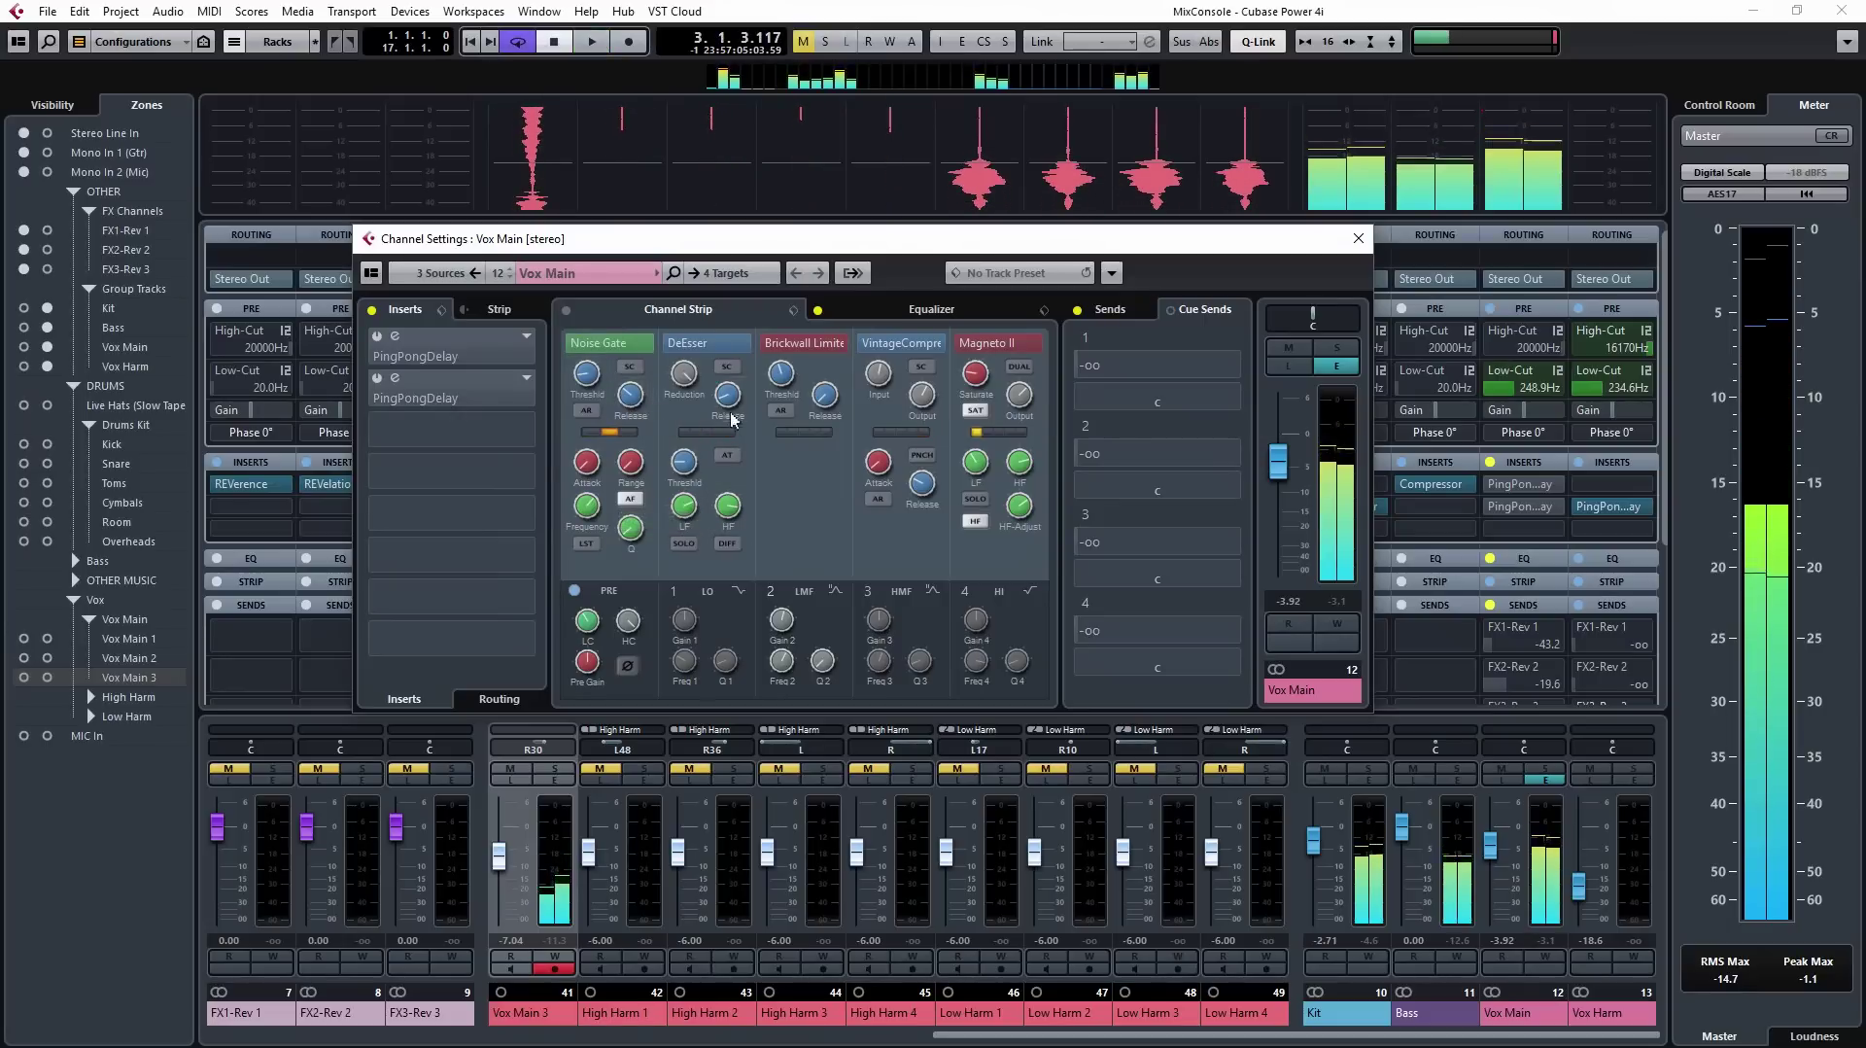
key("space")
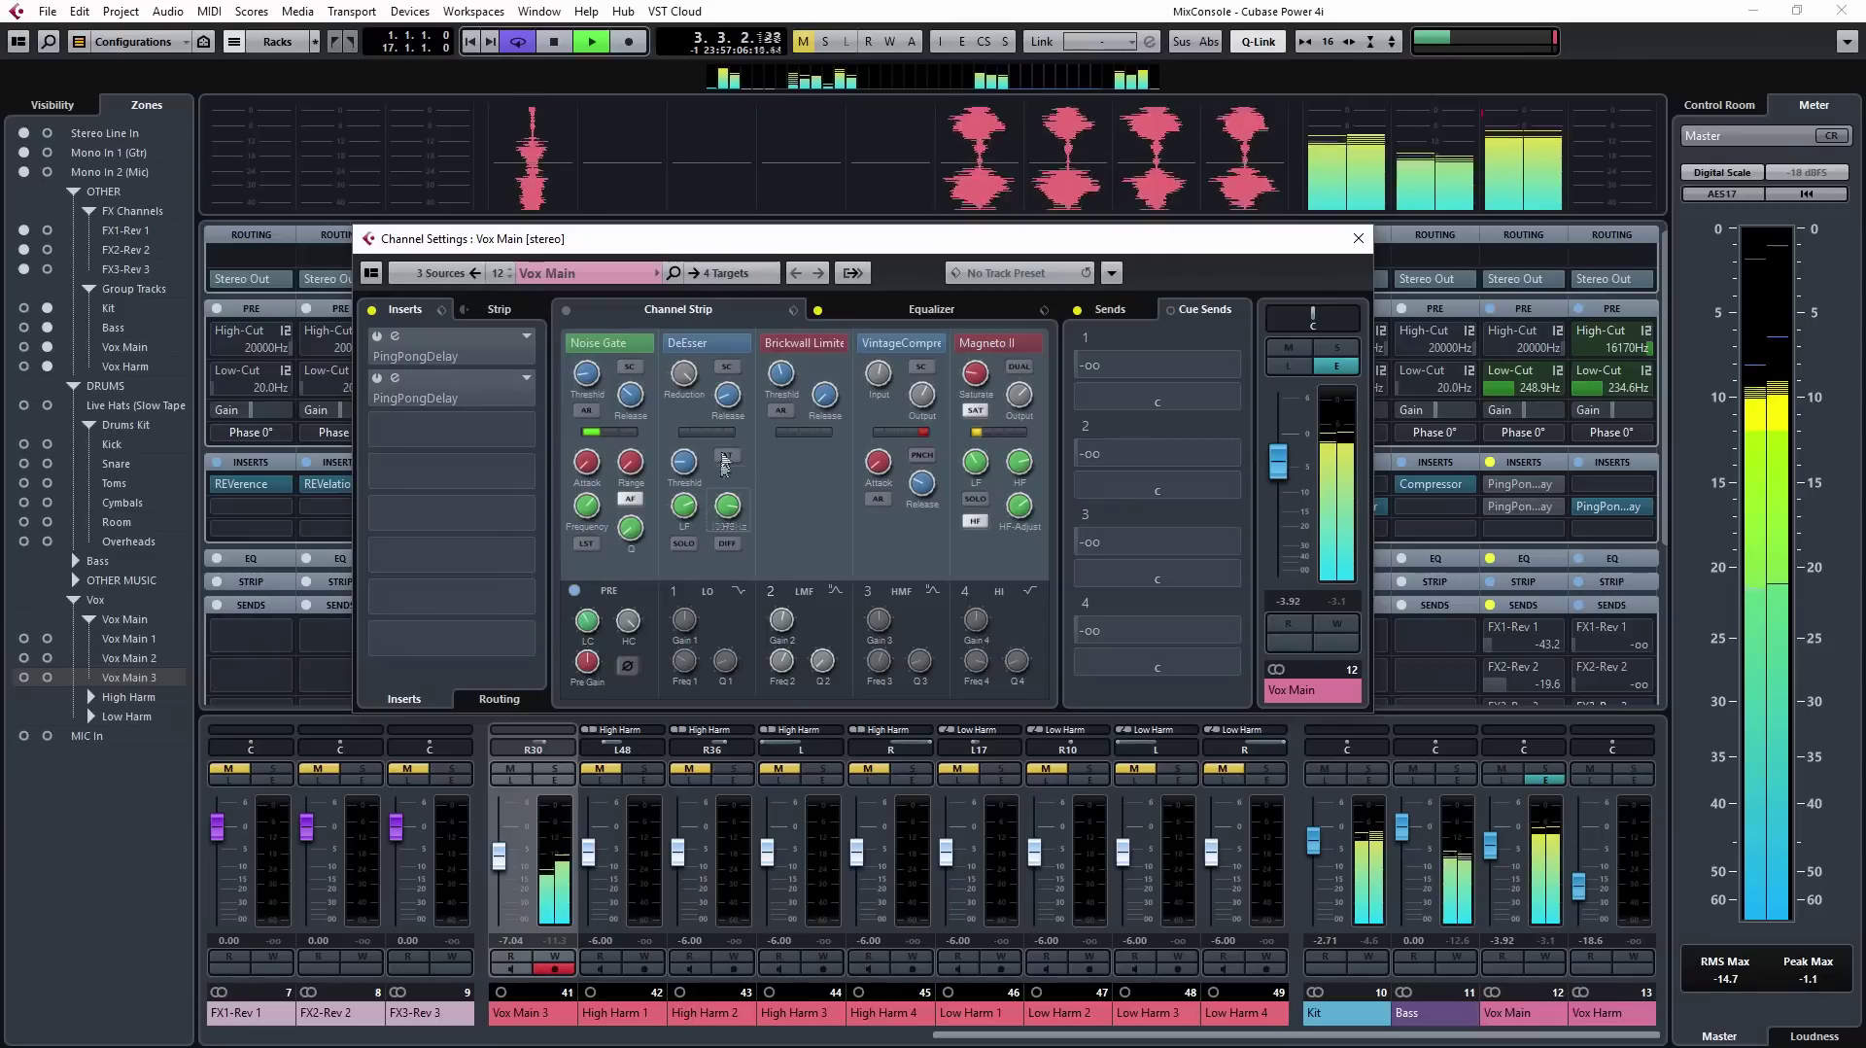
key("space")
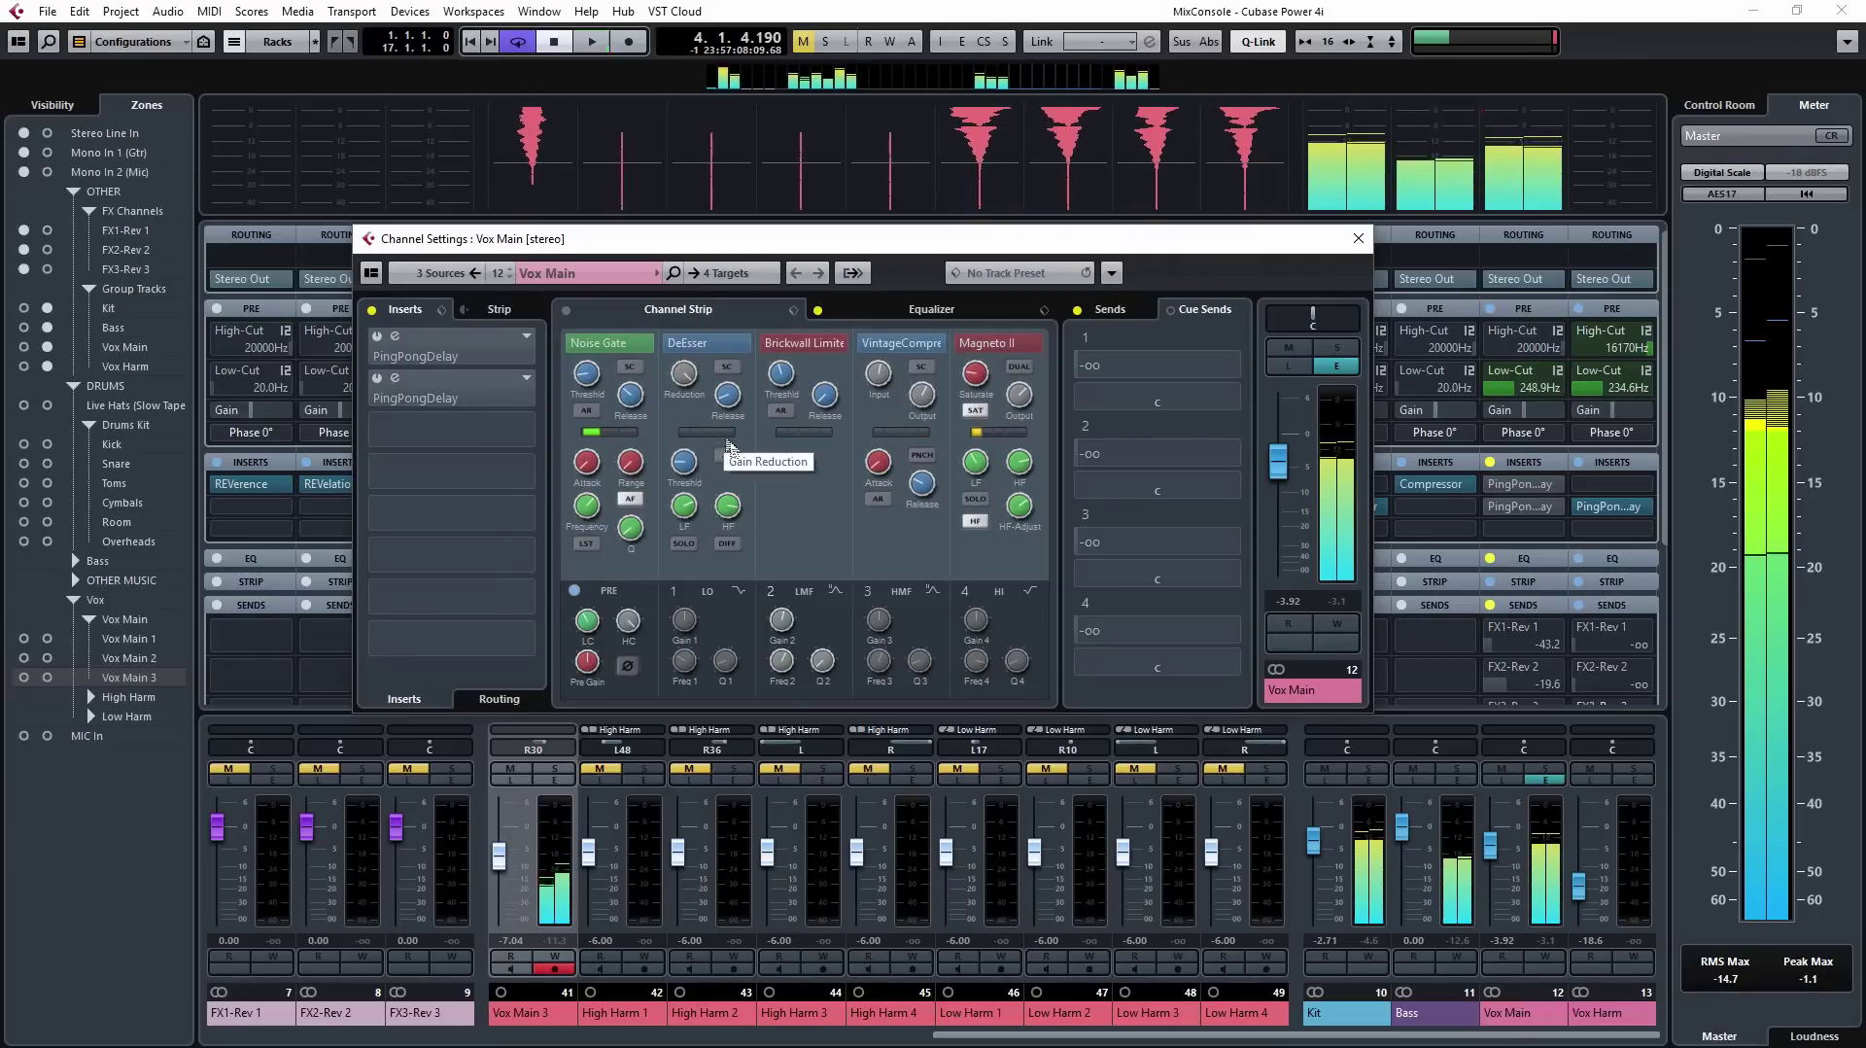
key("space")
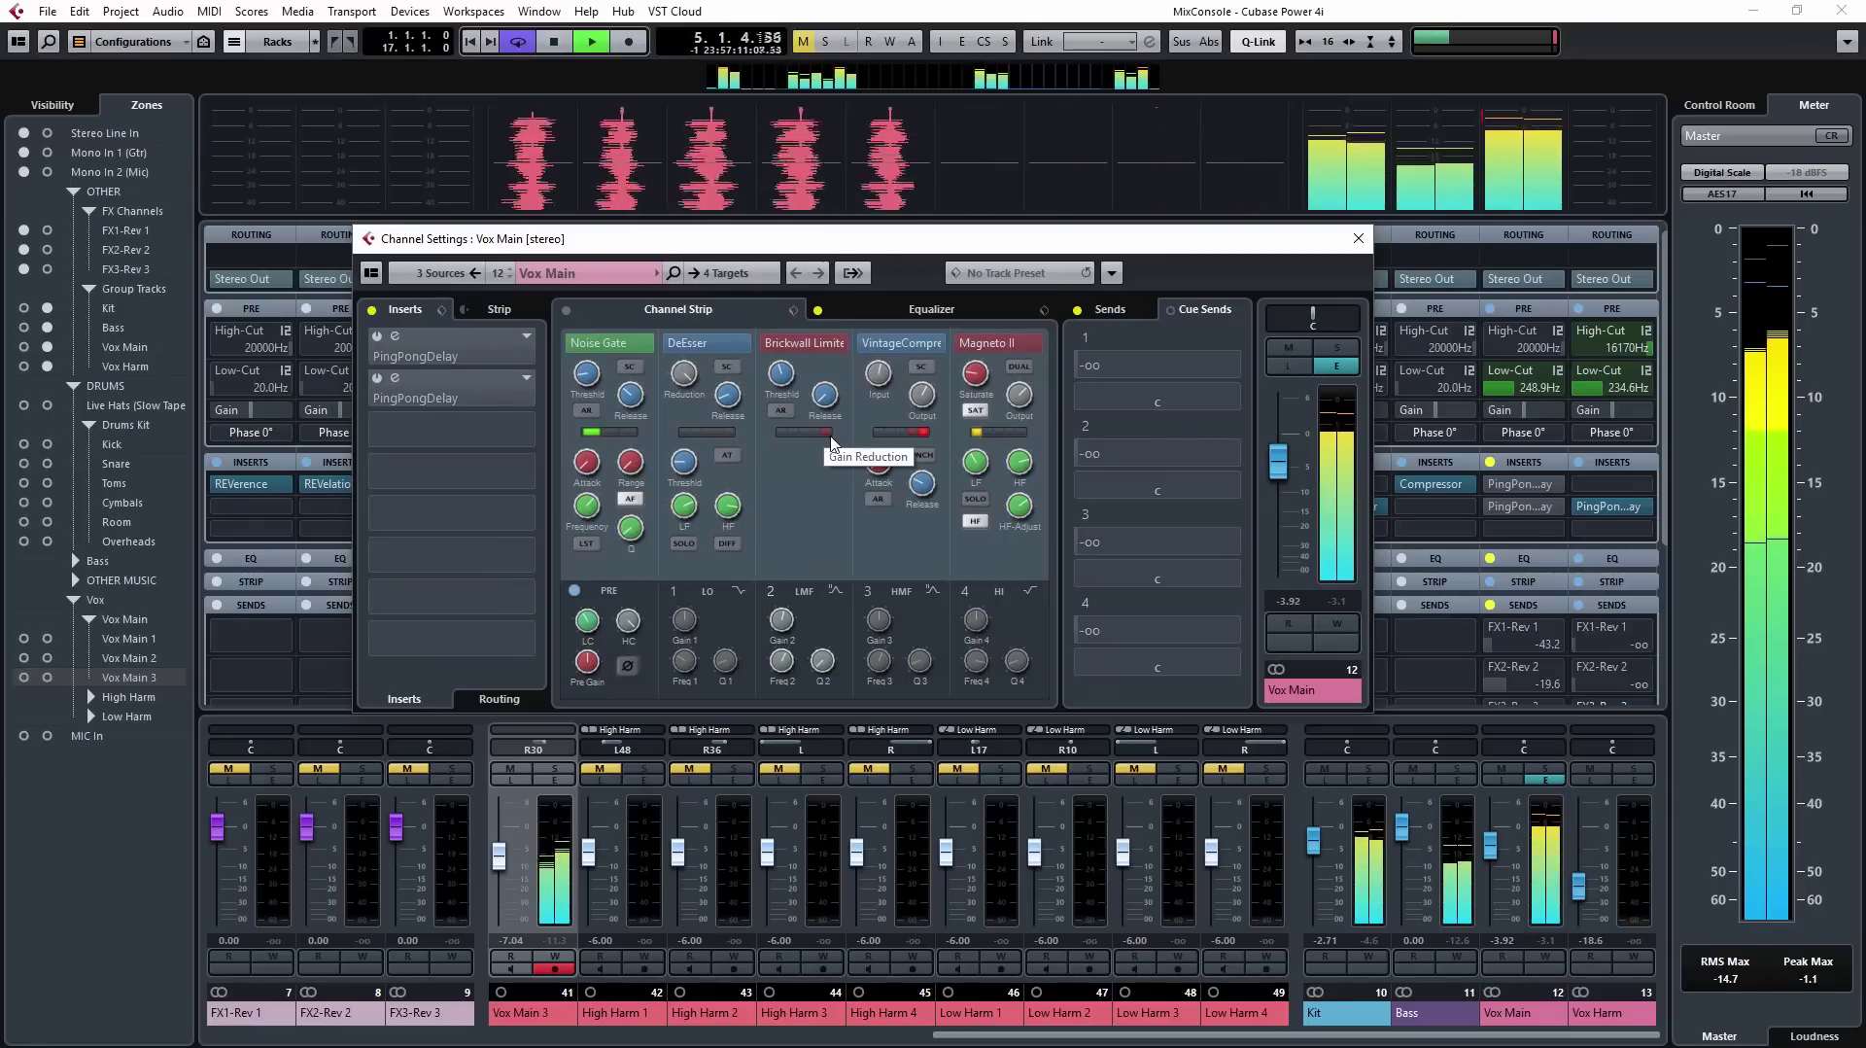
Step: Check the channel strip limiter's threshold and available types, keeping Brickwall Limiter, and inspect the vintage compressor's gain reduction
left_click(784, 375)
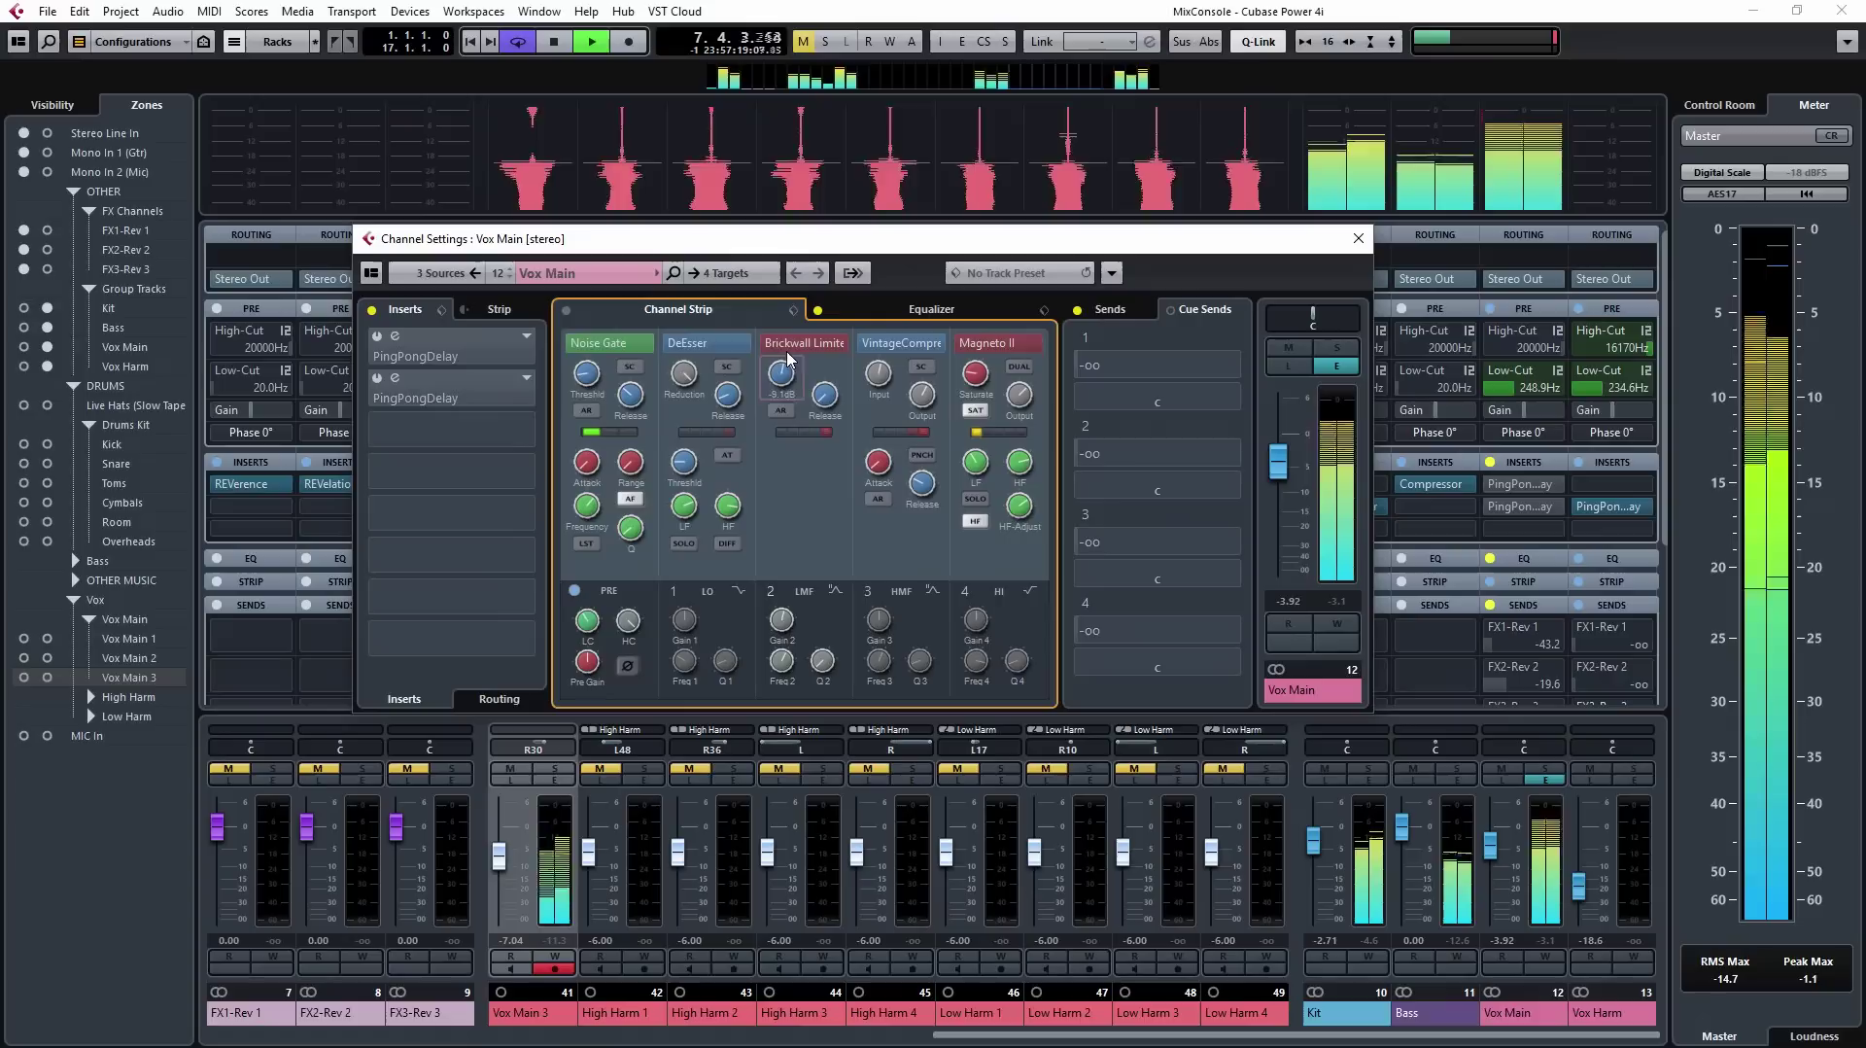
left_click(842, 348)
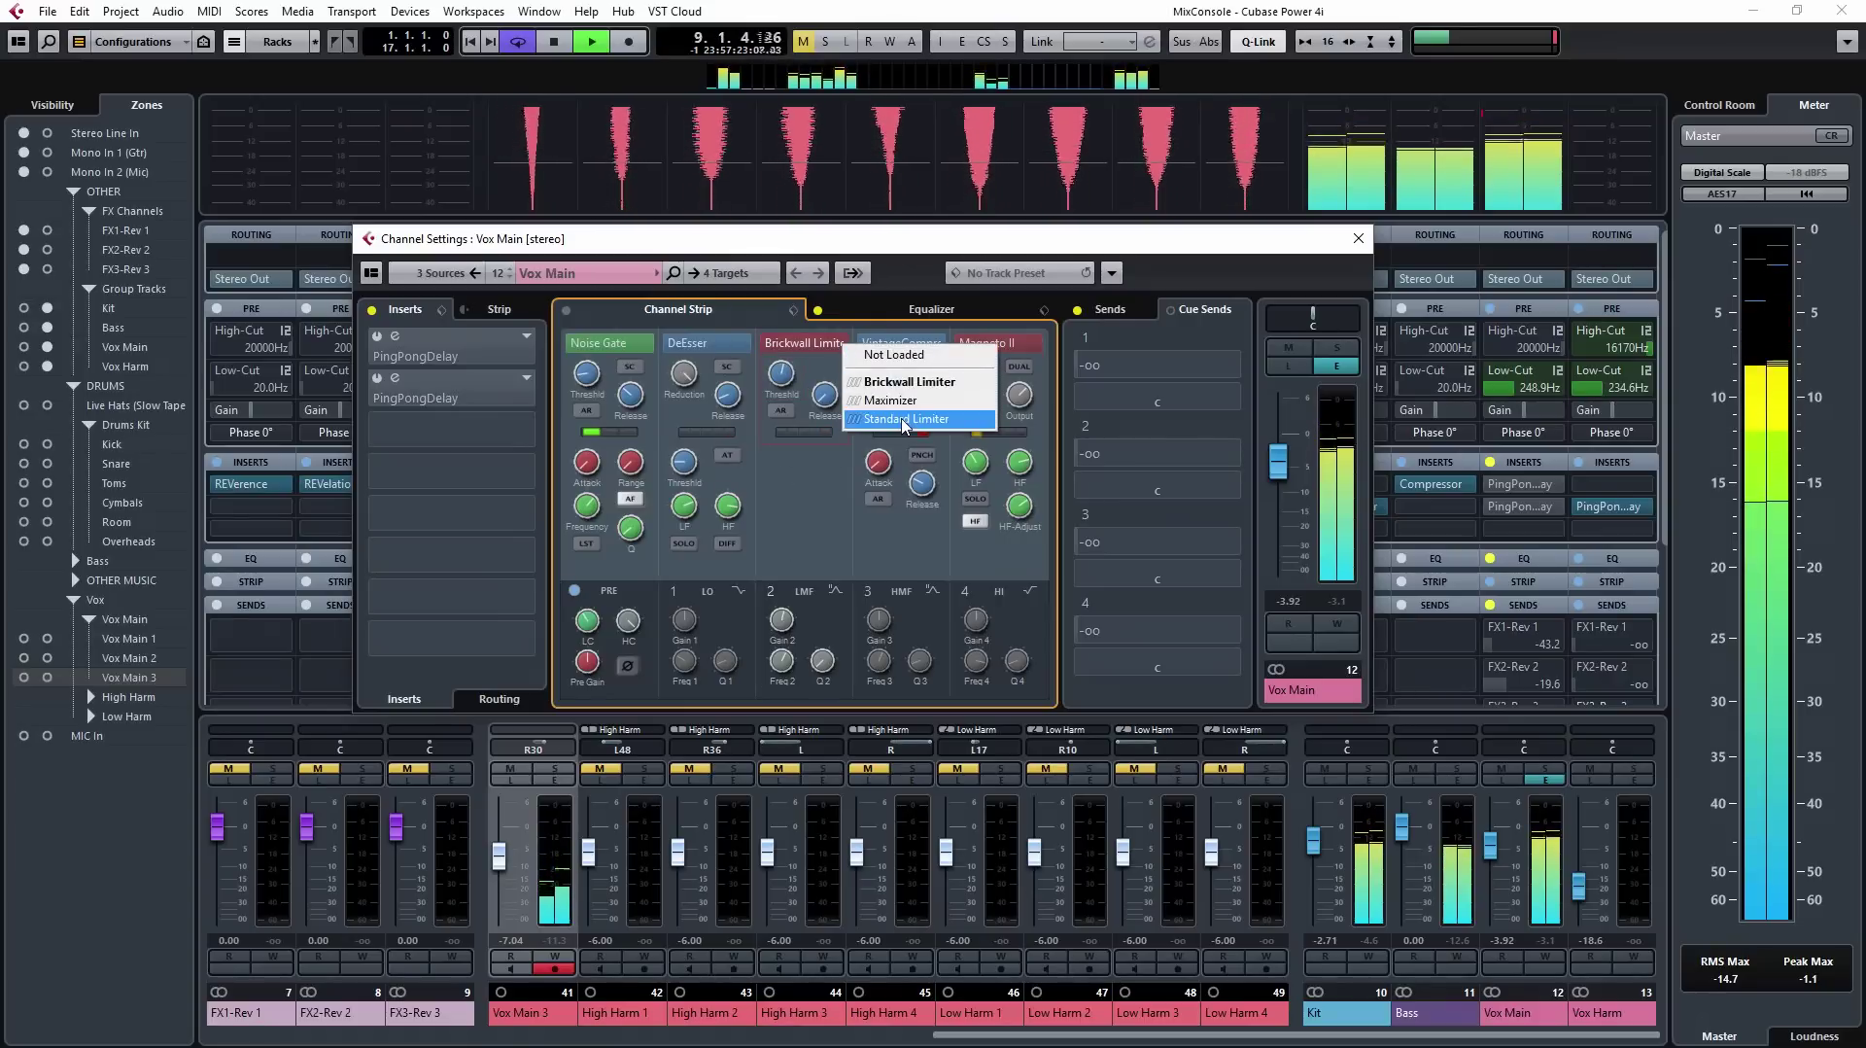
left_click(910, 381)
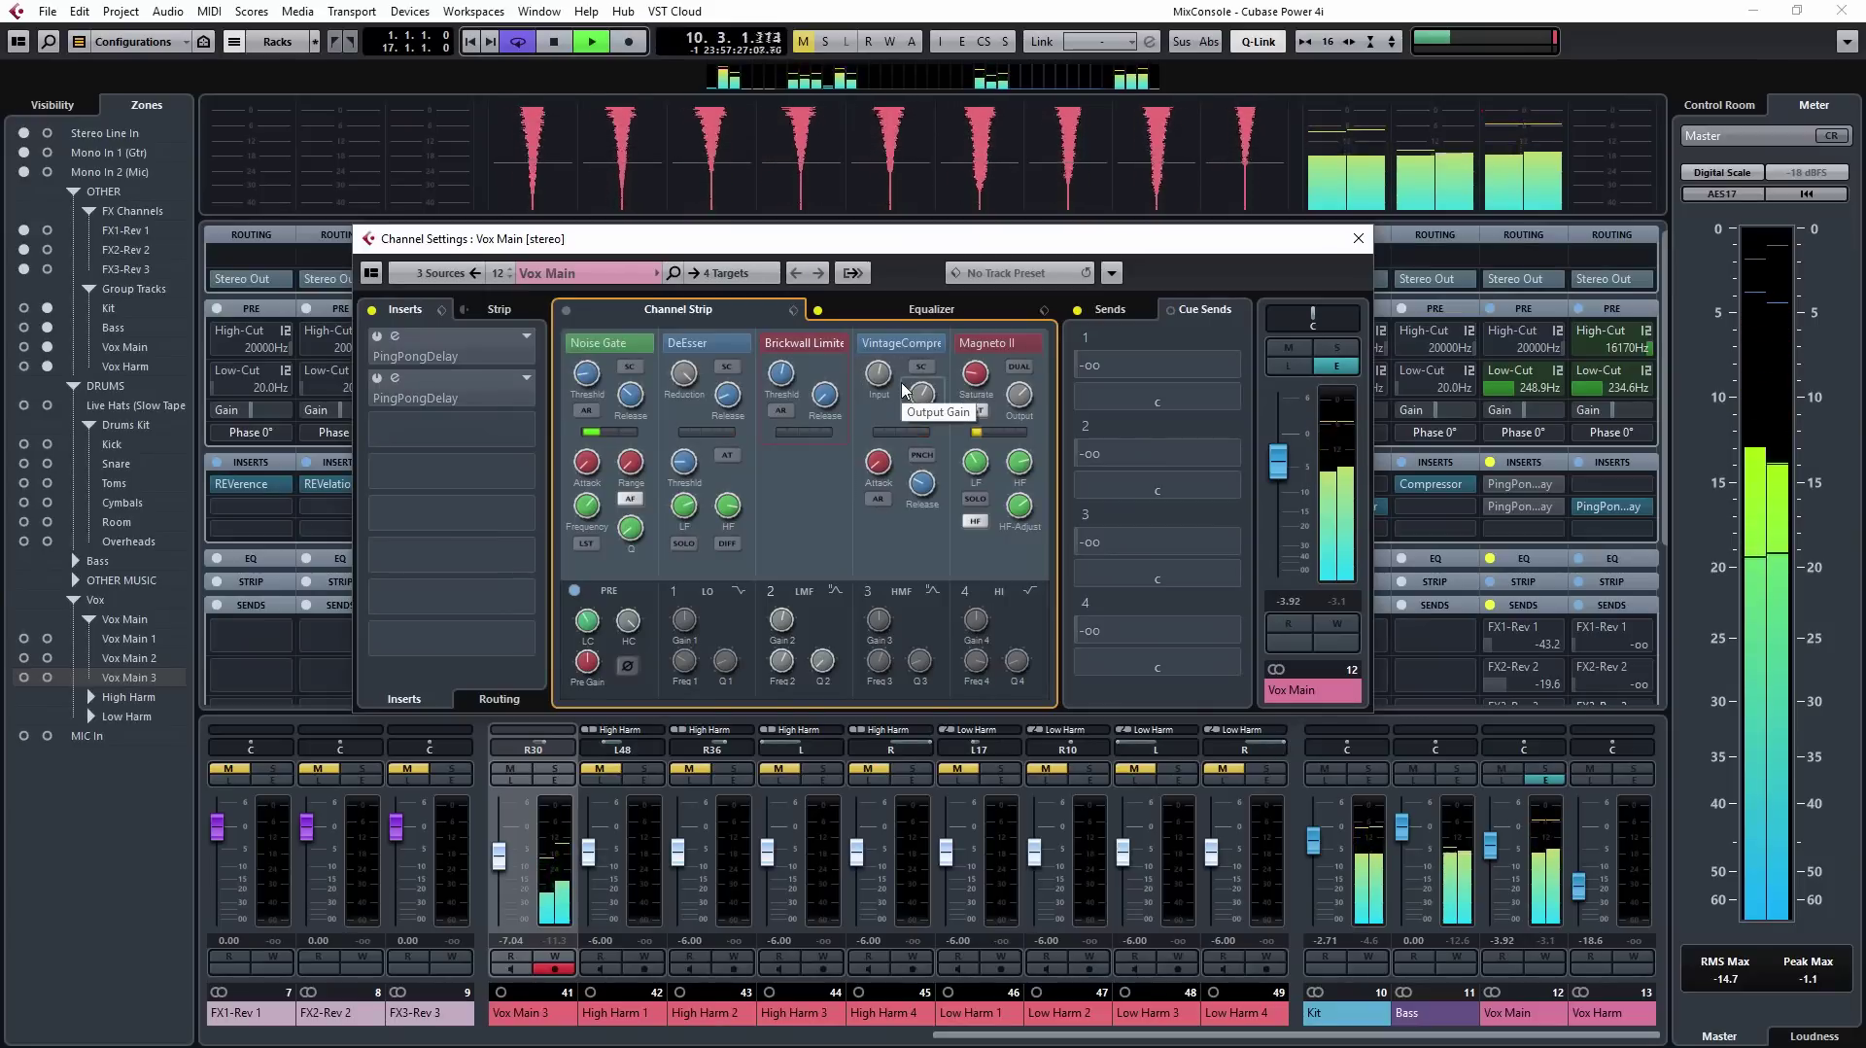
mouse_move(899, 473)
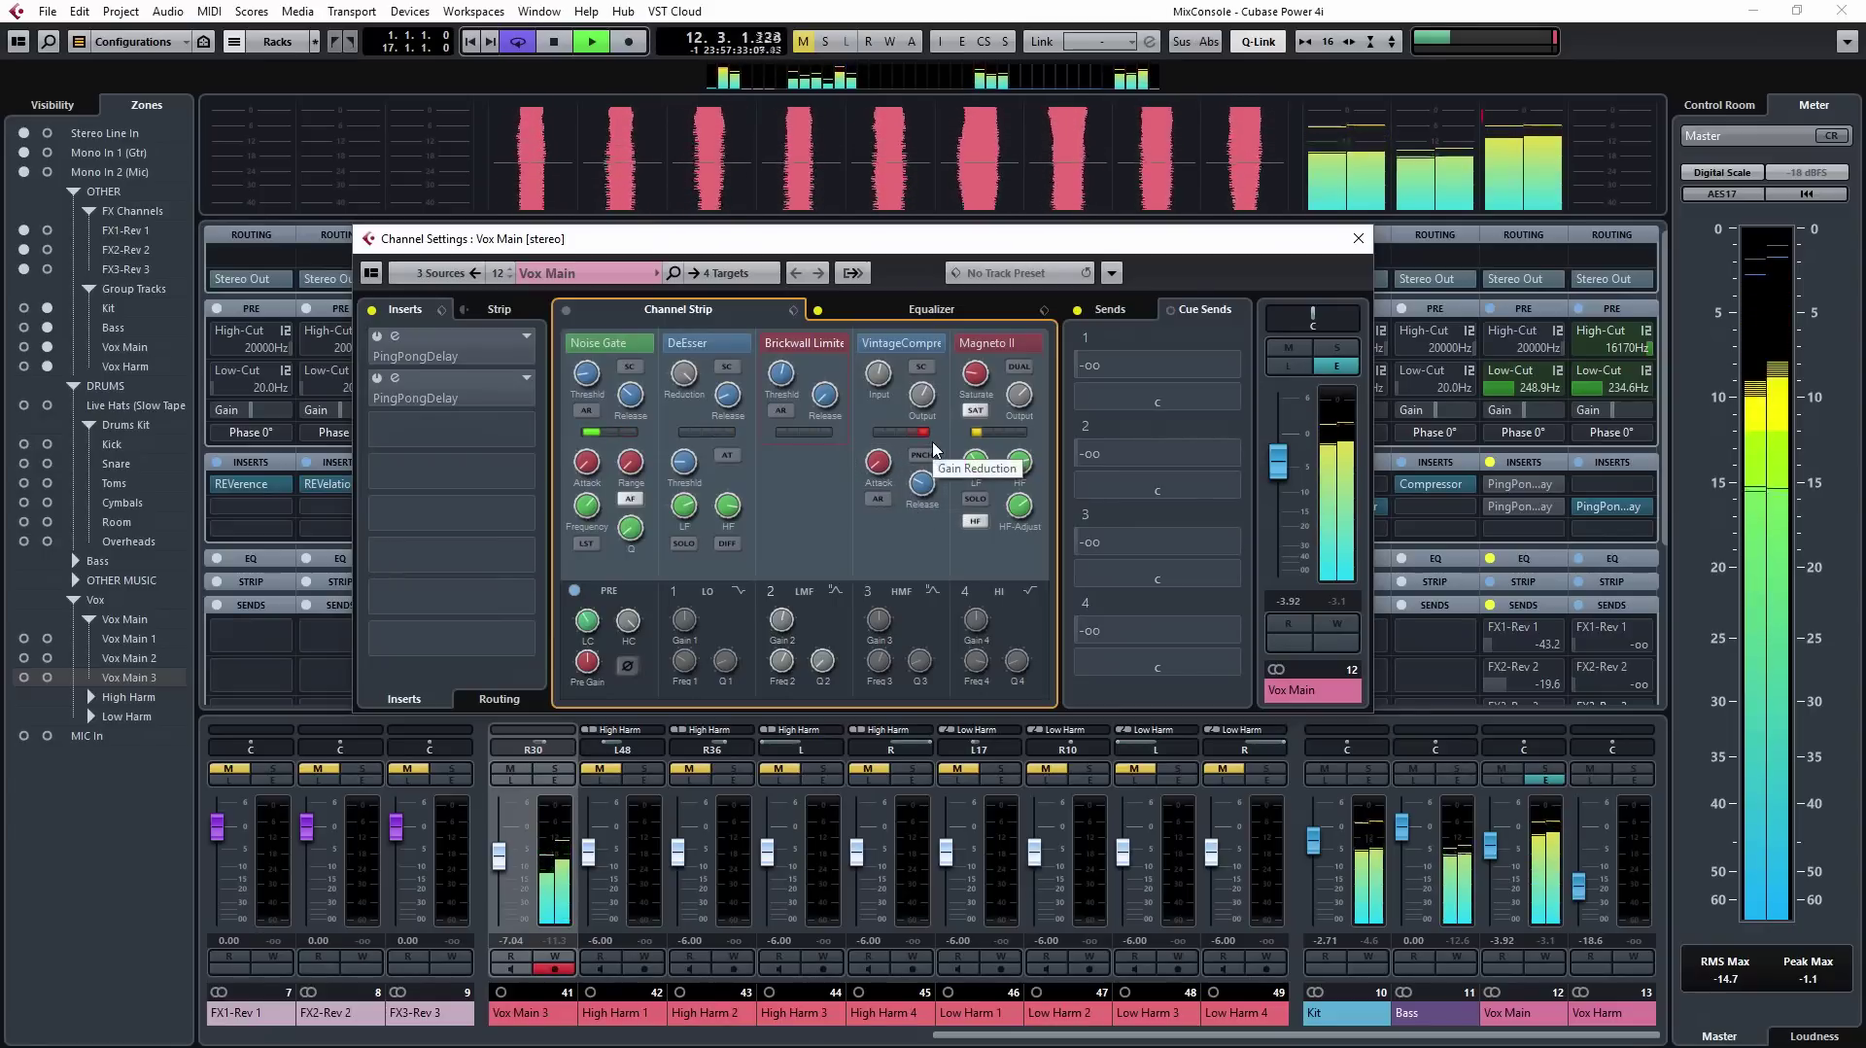
Step: Compare the lead vocal with Magneto II bypassed and active, solo the DeEsser's band briefly, and stop playback
left_click(963, 343)
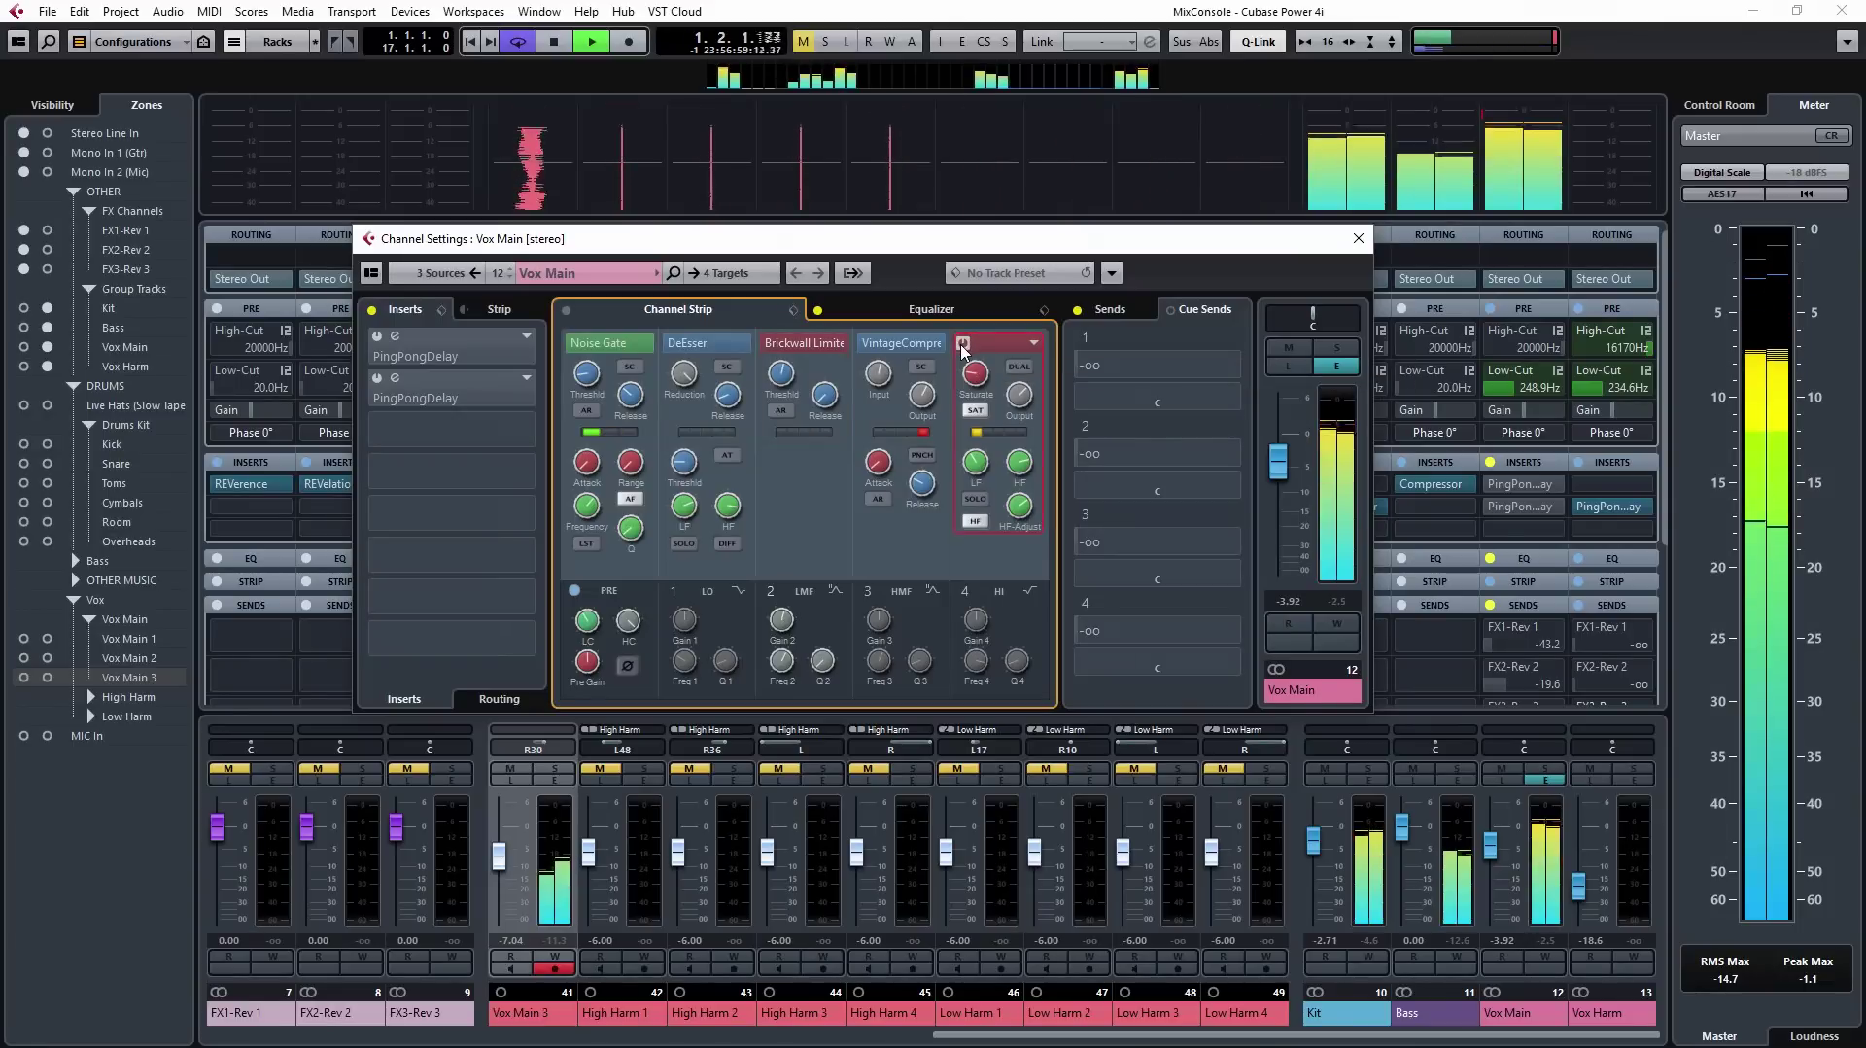
left_click(964, 344)
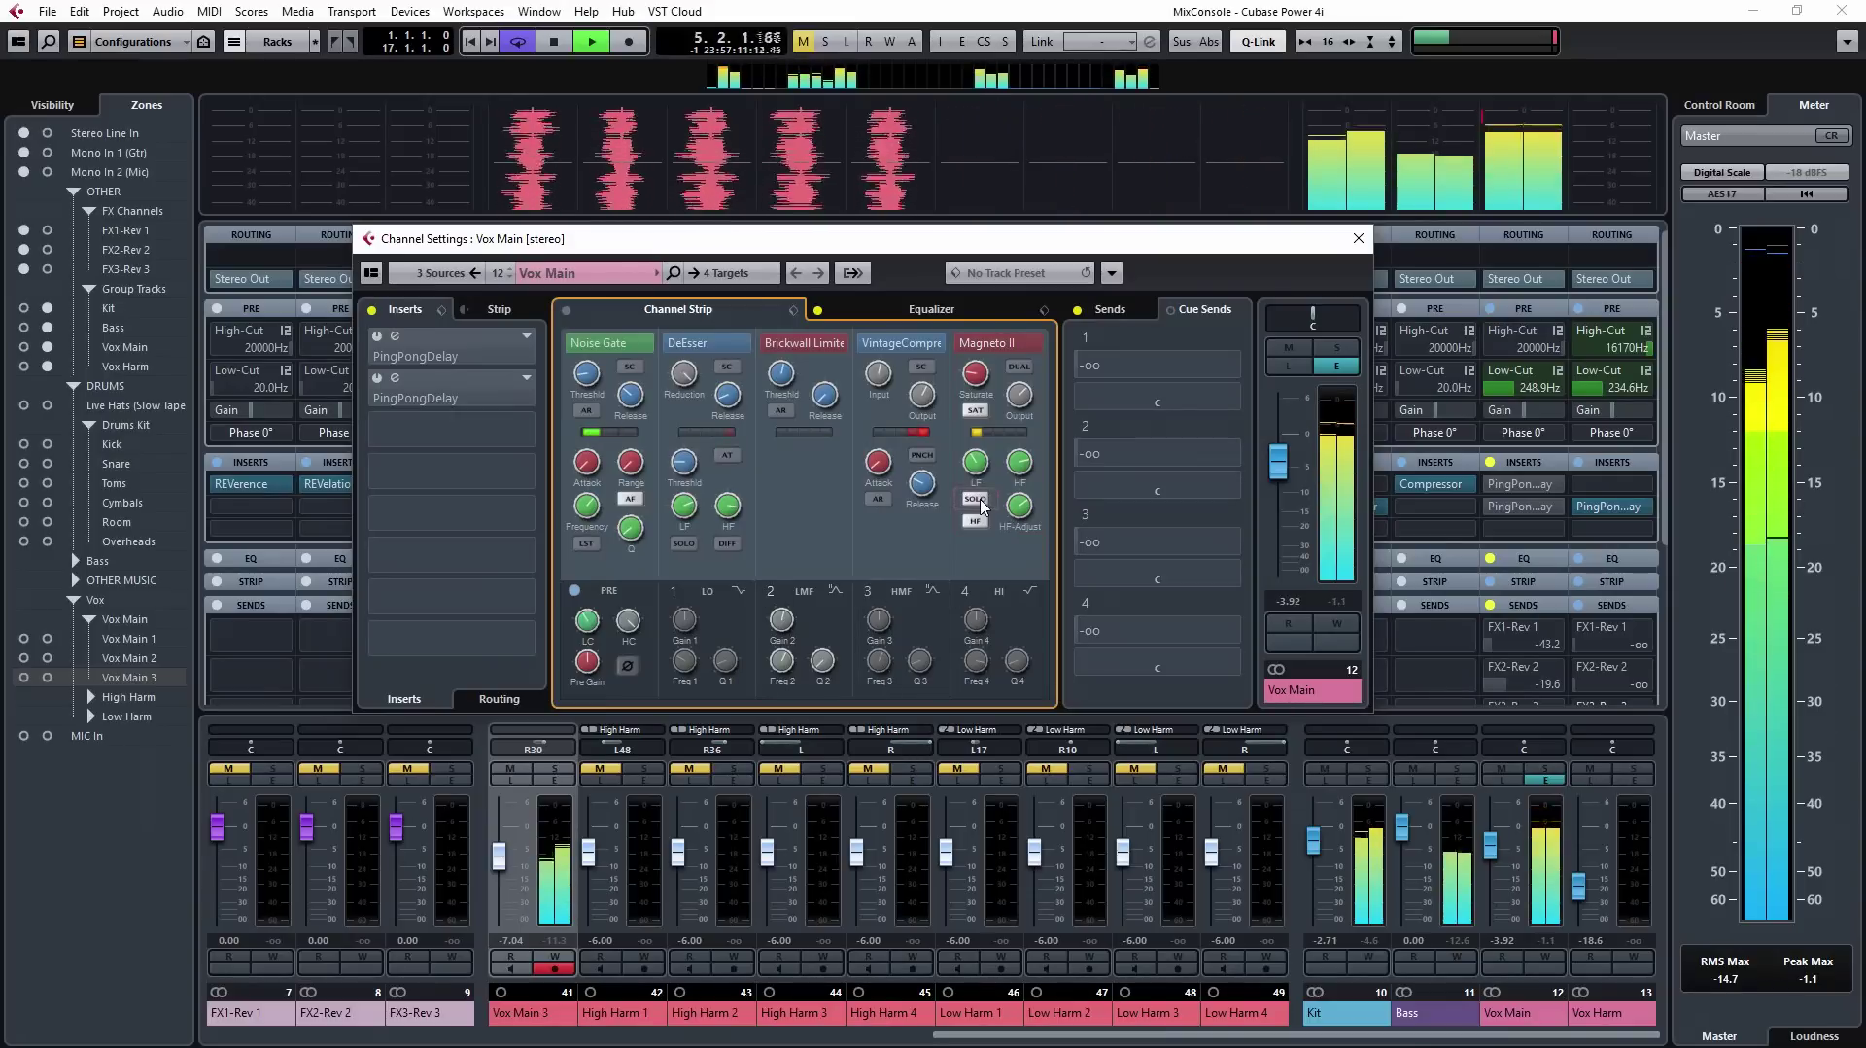
left_click(684, 544)
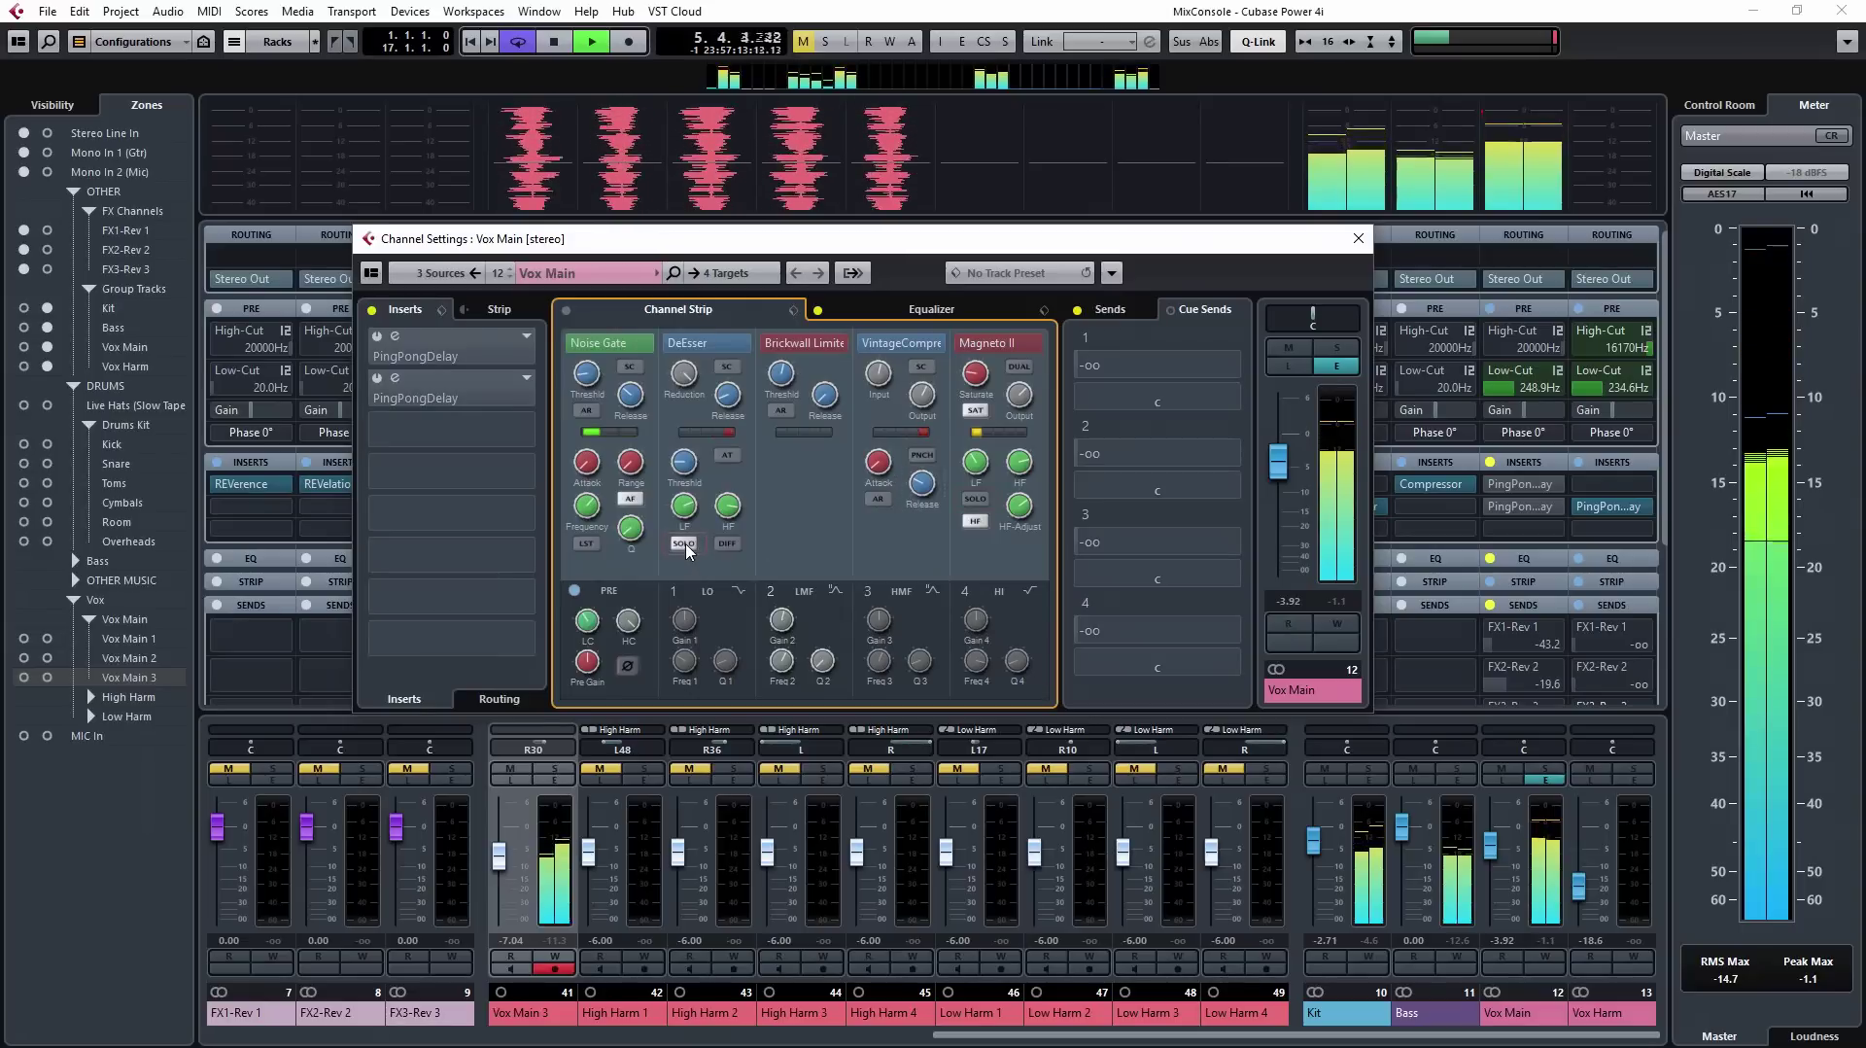
left_click(684, 544)
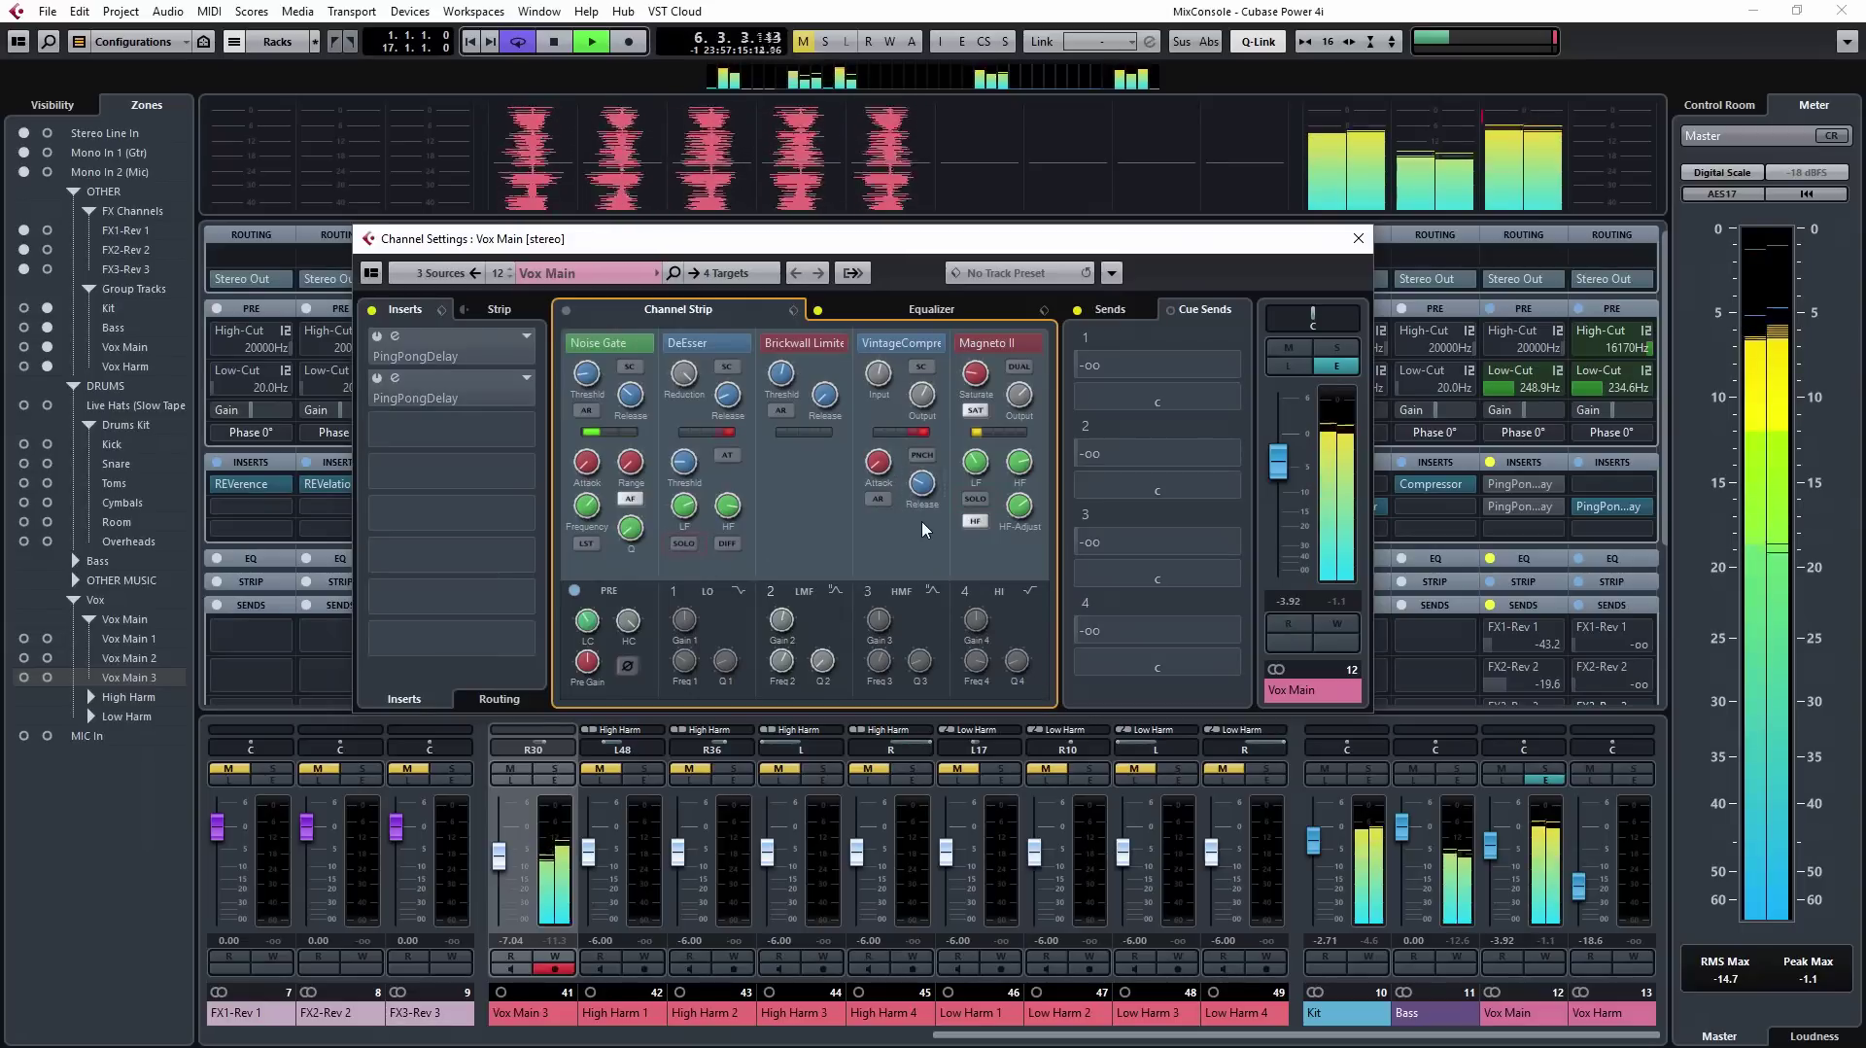
key("space")
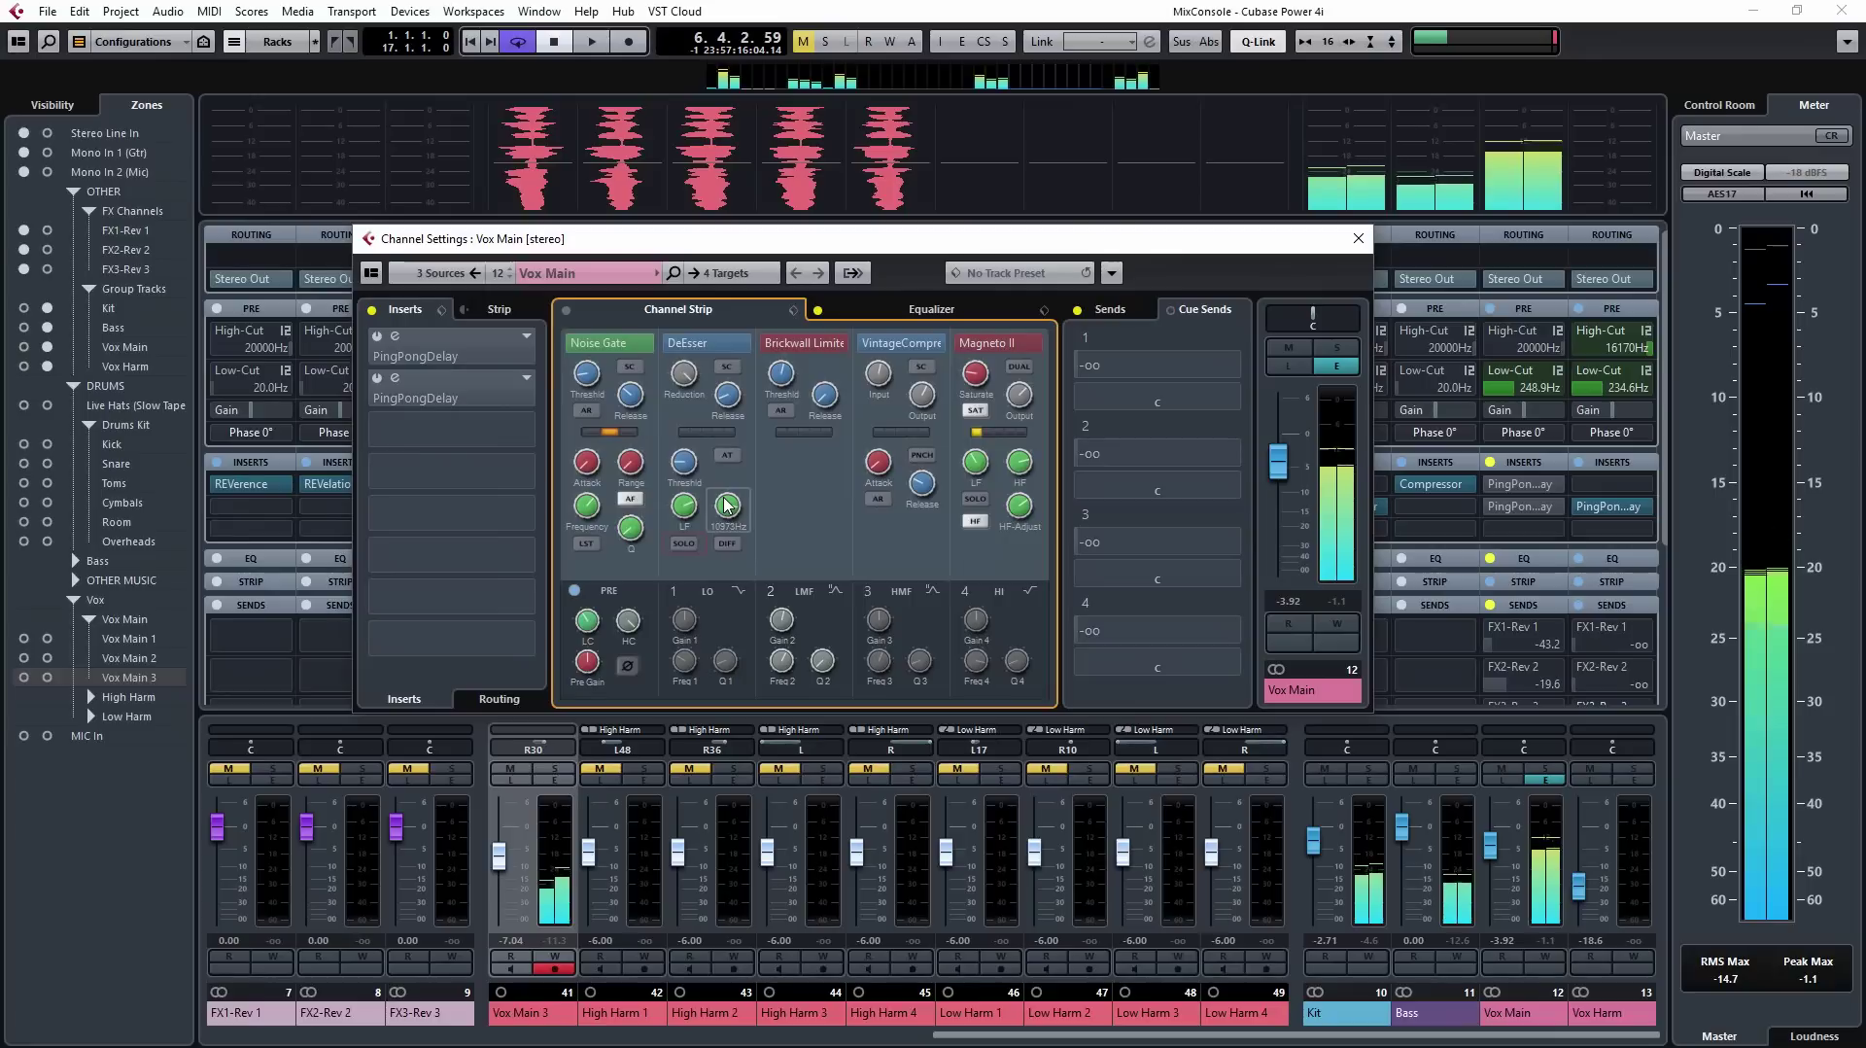
Step: Take the Vox Main equalizer out of bypass and compare its LMF band off and on during playback
left_click(928, 311)
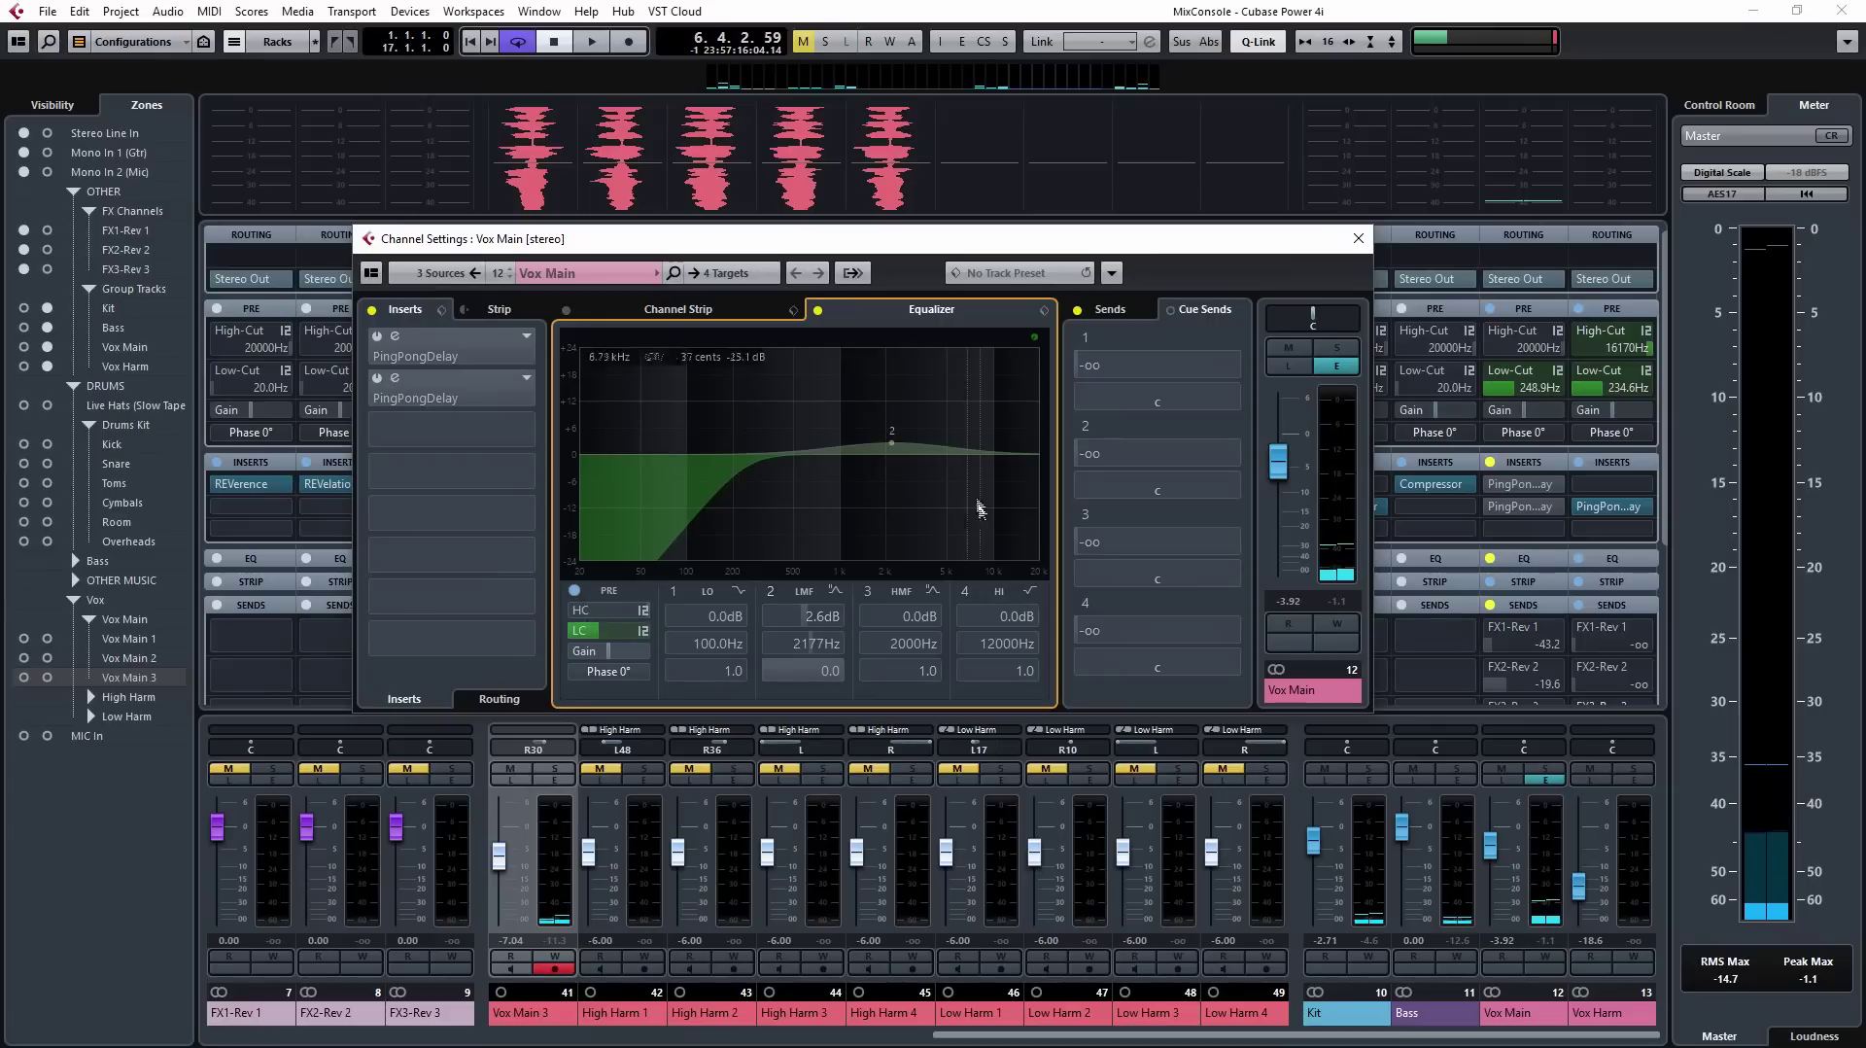
left_click(817, 311)
key("space")
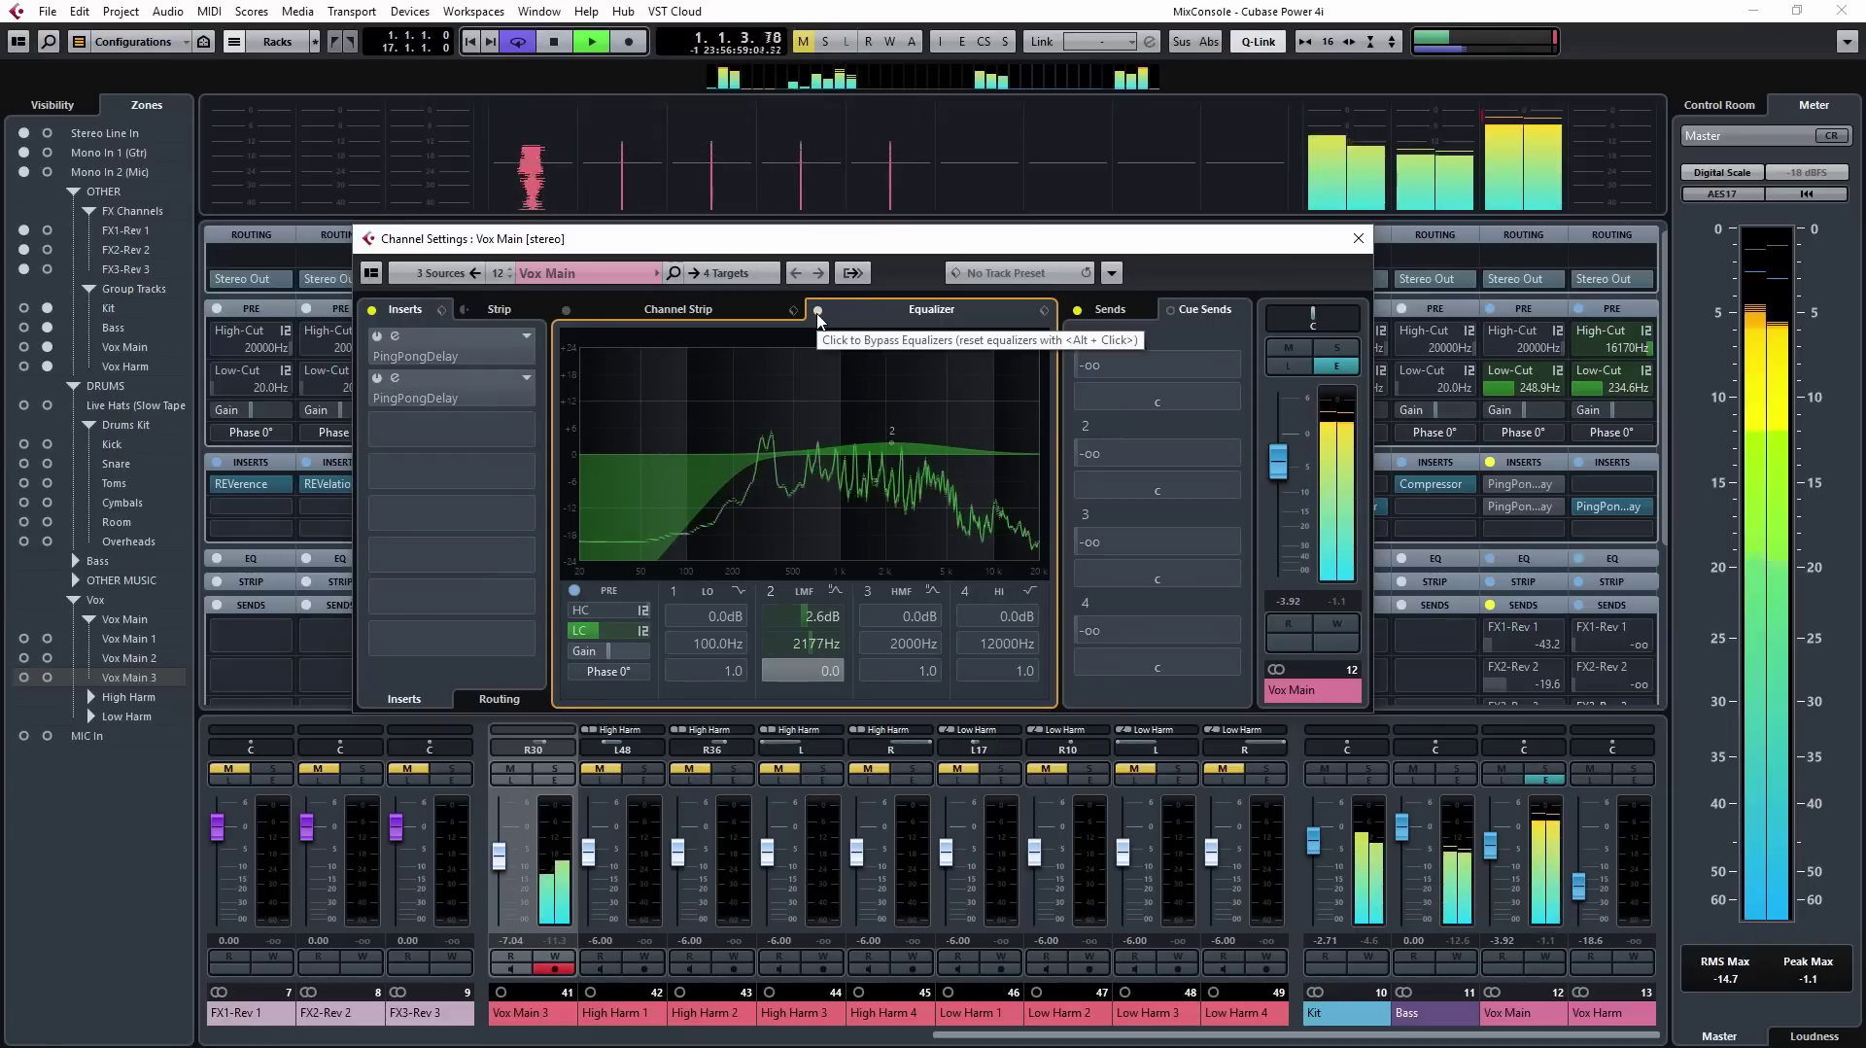
left_click(771, 592)
left_click(771, 592)
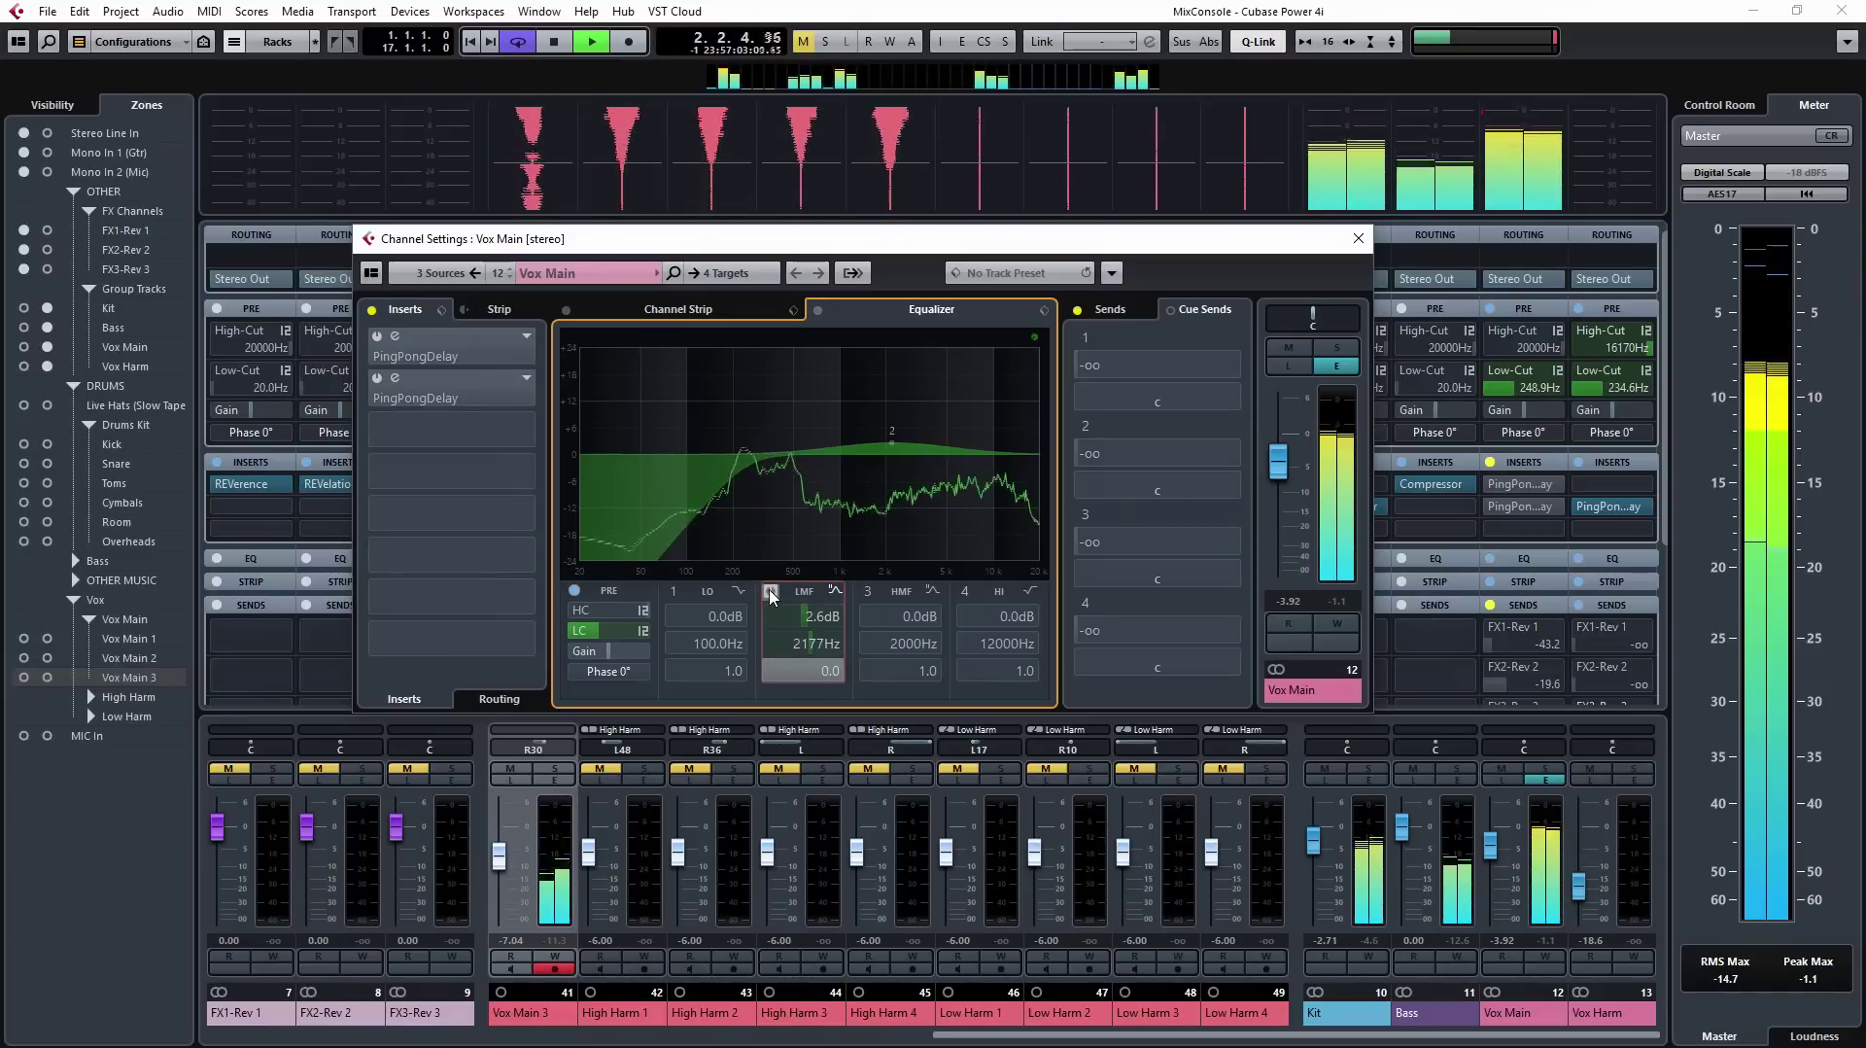
left_click(700, 307)
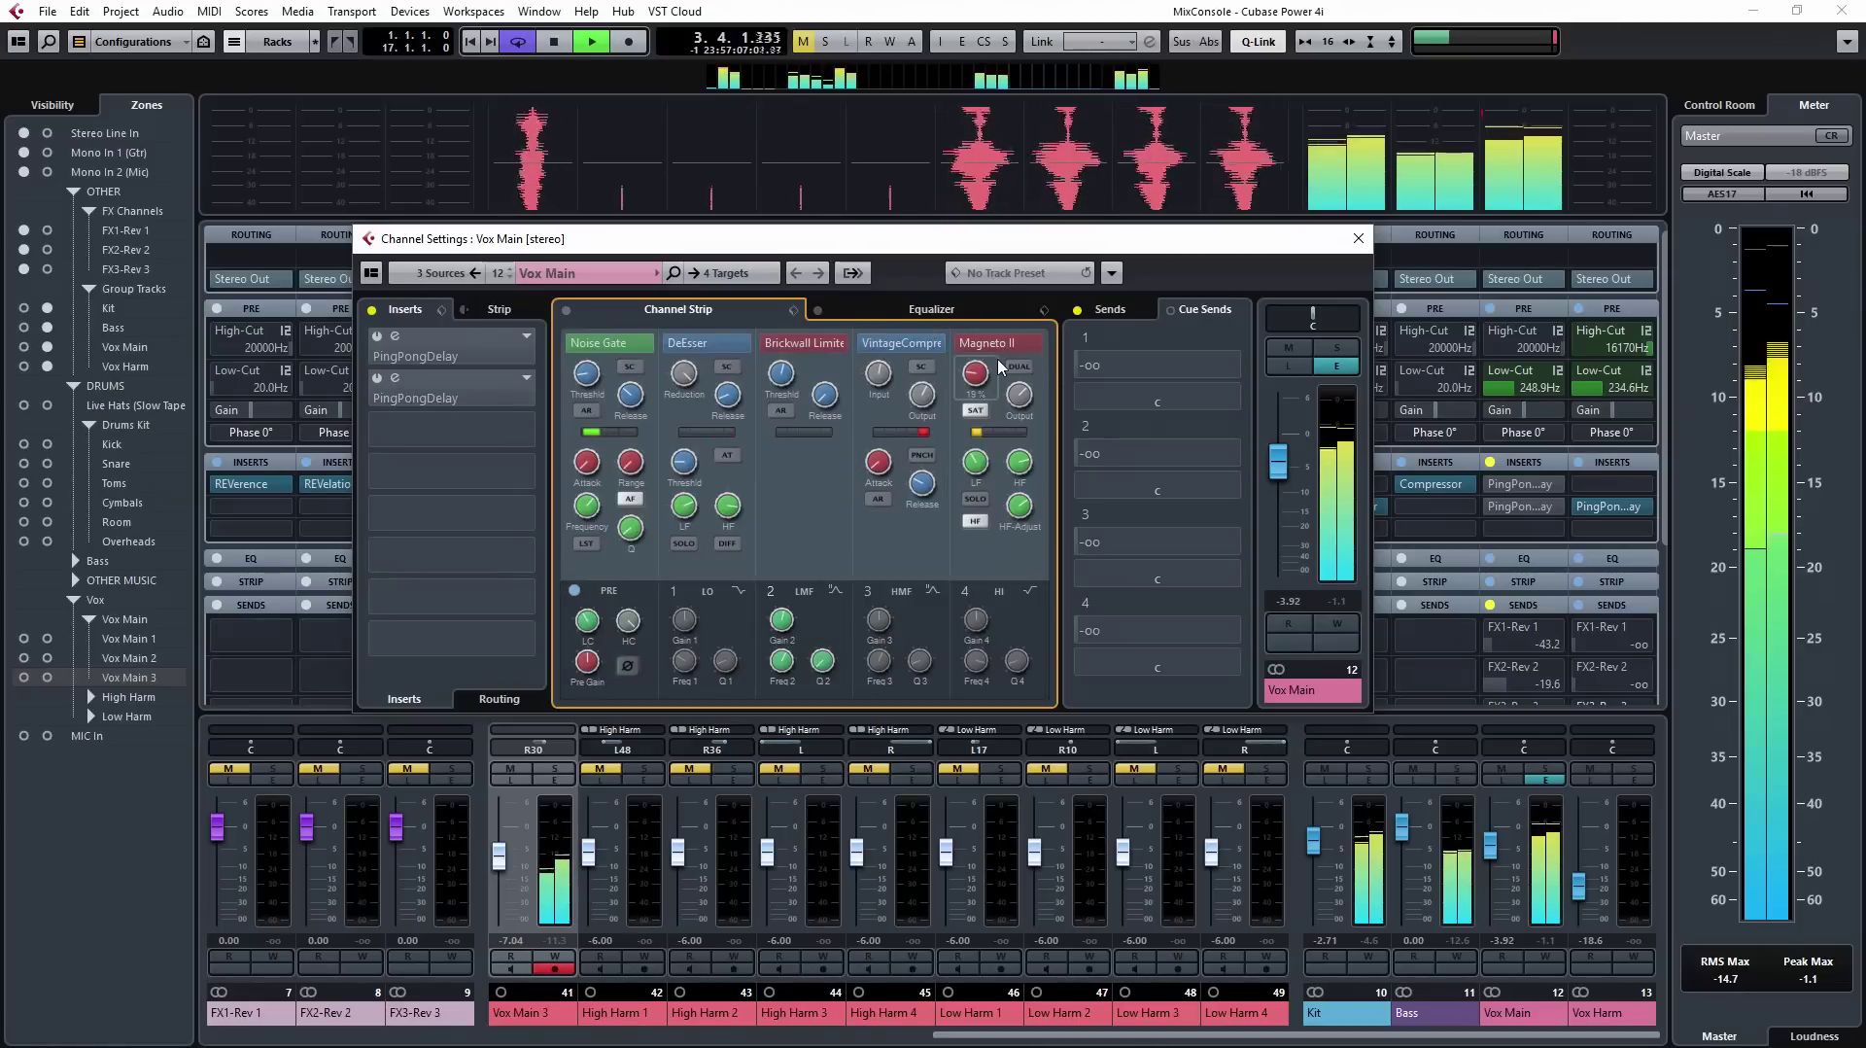
Step: Take the Vox Main inserts out of bypass and set the first PingPongDelay's mix to 9.6
left_click(372, 309)
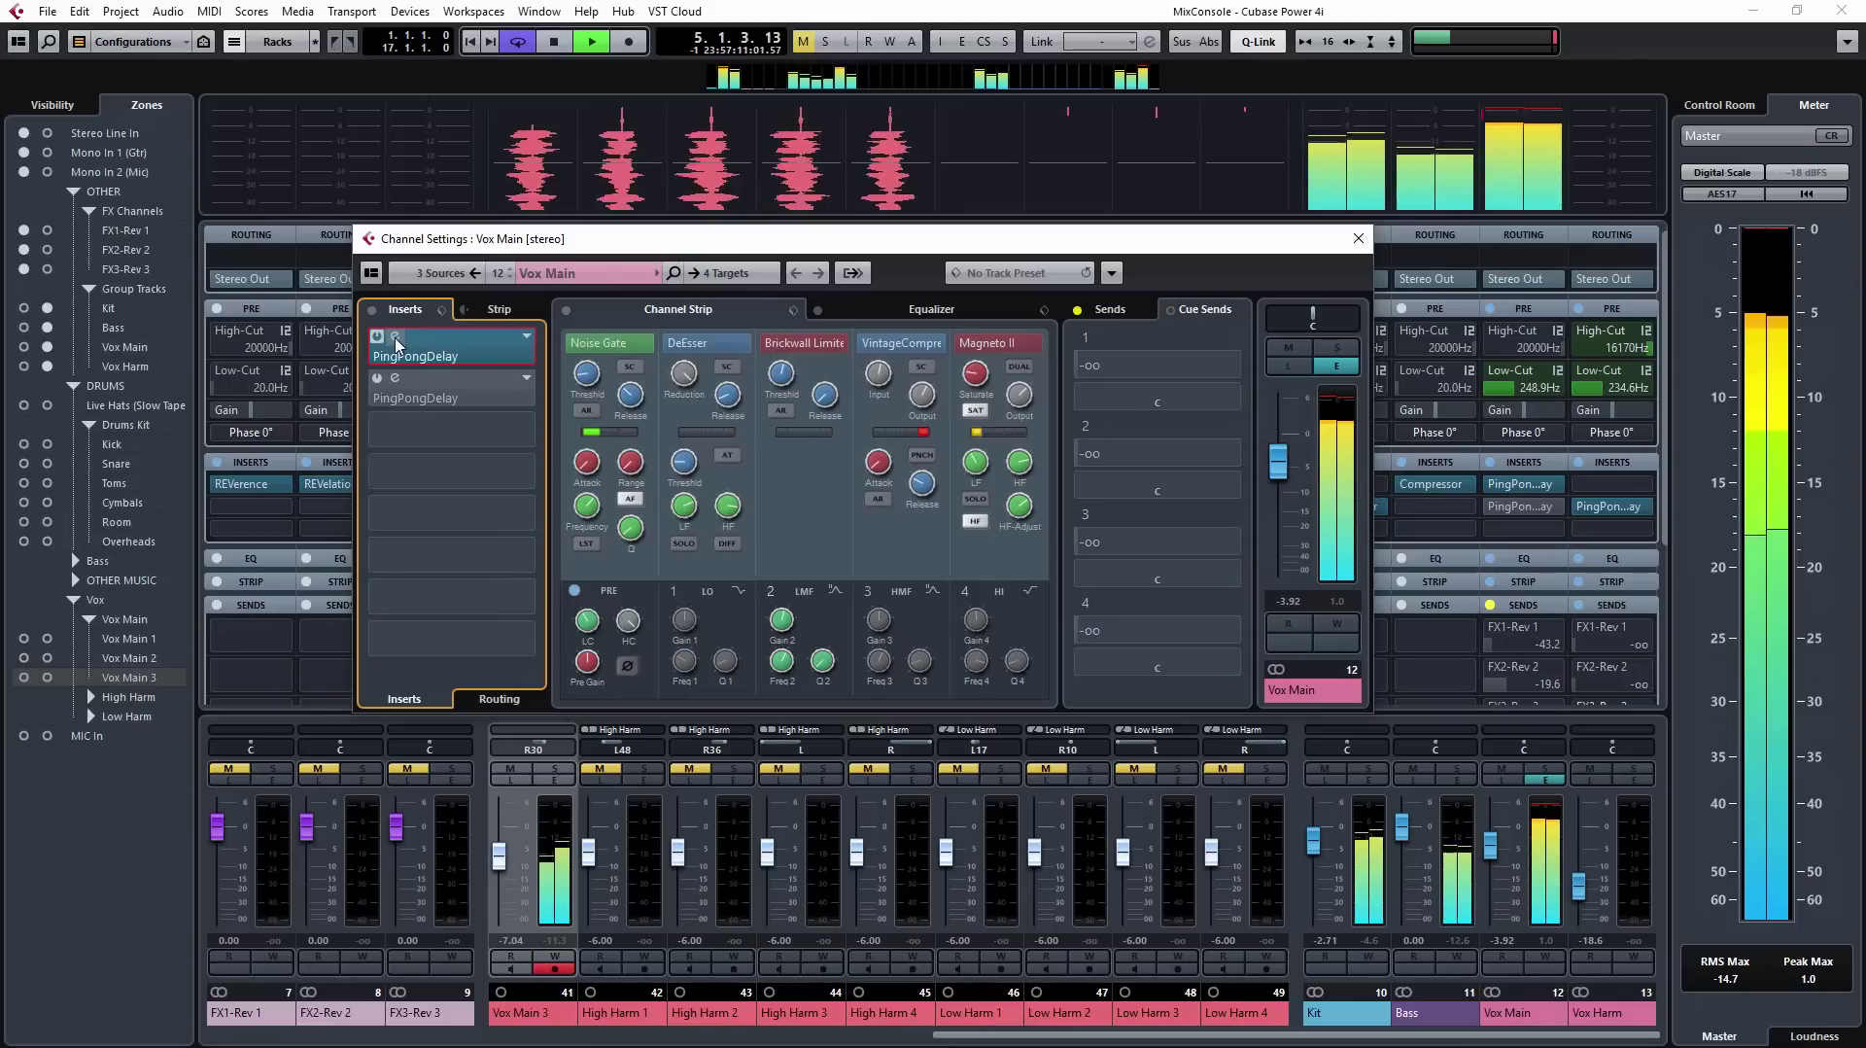
left_click(396, 337)
left_click_drag(904, 880, 915, 921)
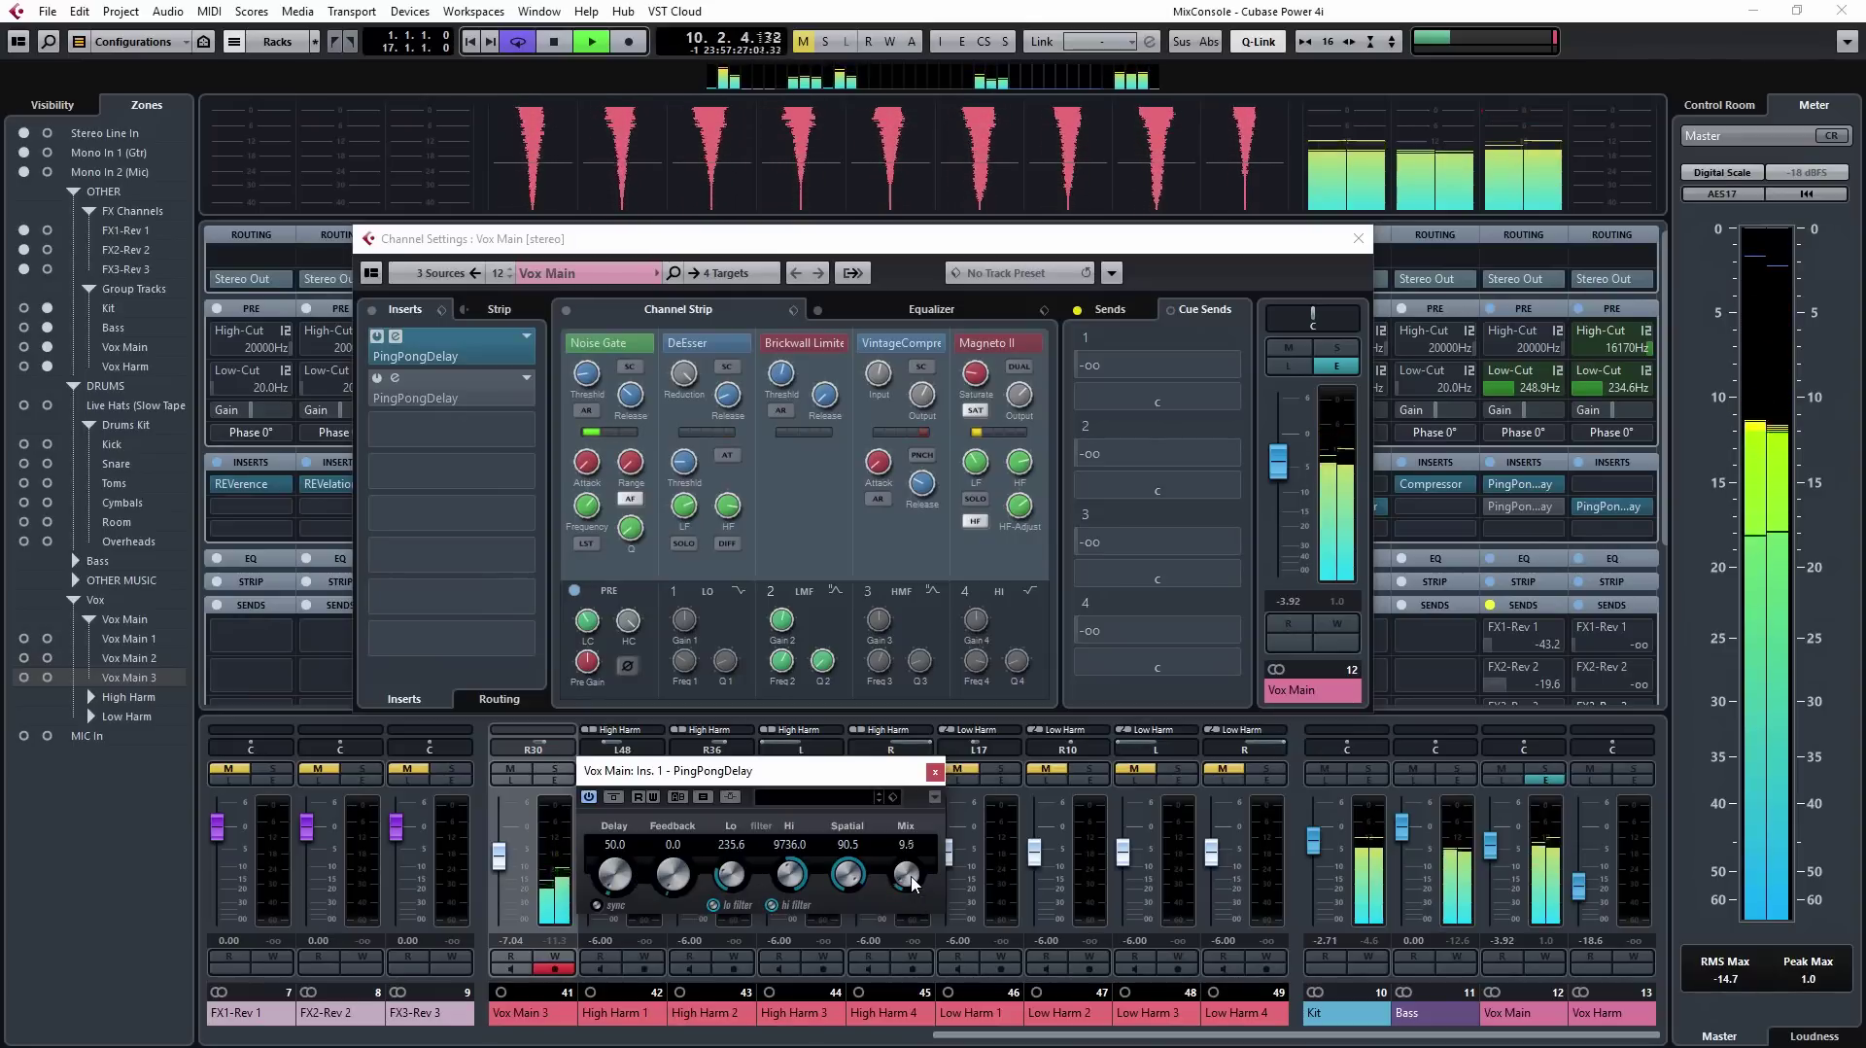
left_click(936, 780)
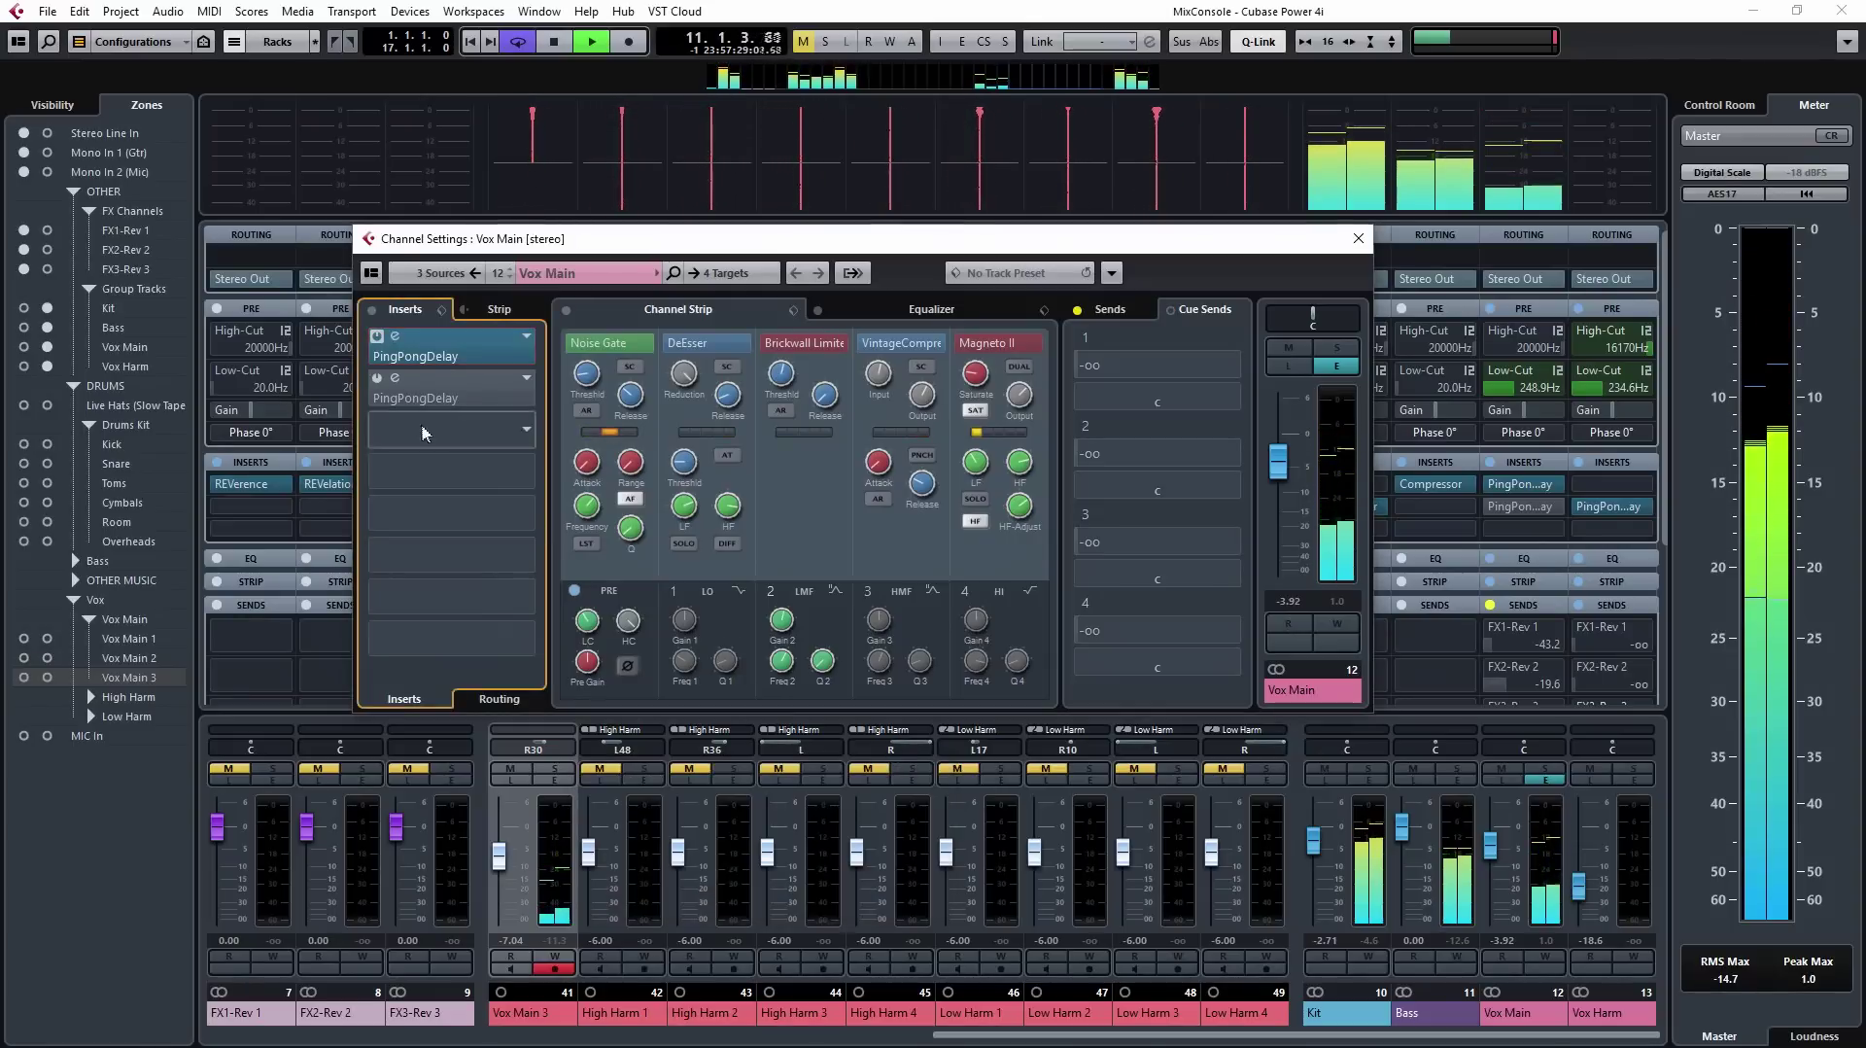
Step: Take the second PingPongDelay insert on Vox Main out of bypass, view its settings, and close the channel settings
double_click(398, 386)
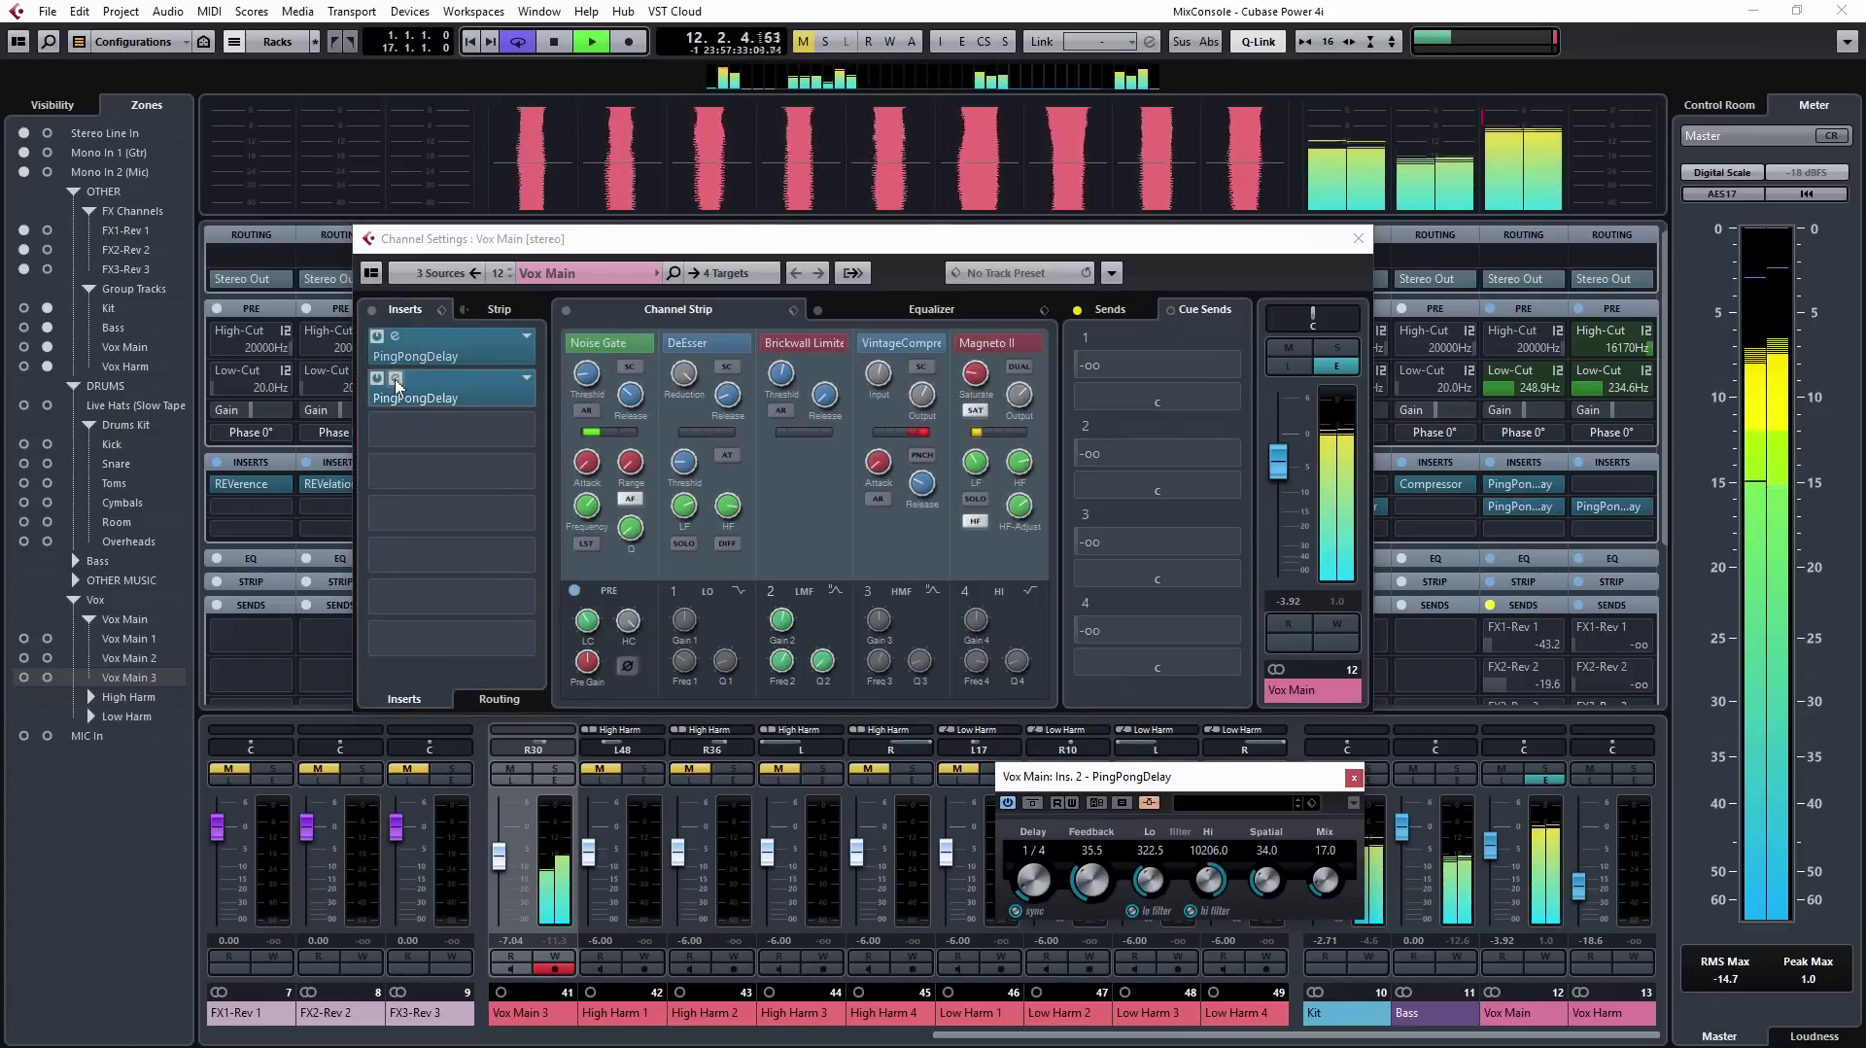
left_click(1354, 778)
left_click(1359, 239)
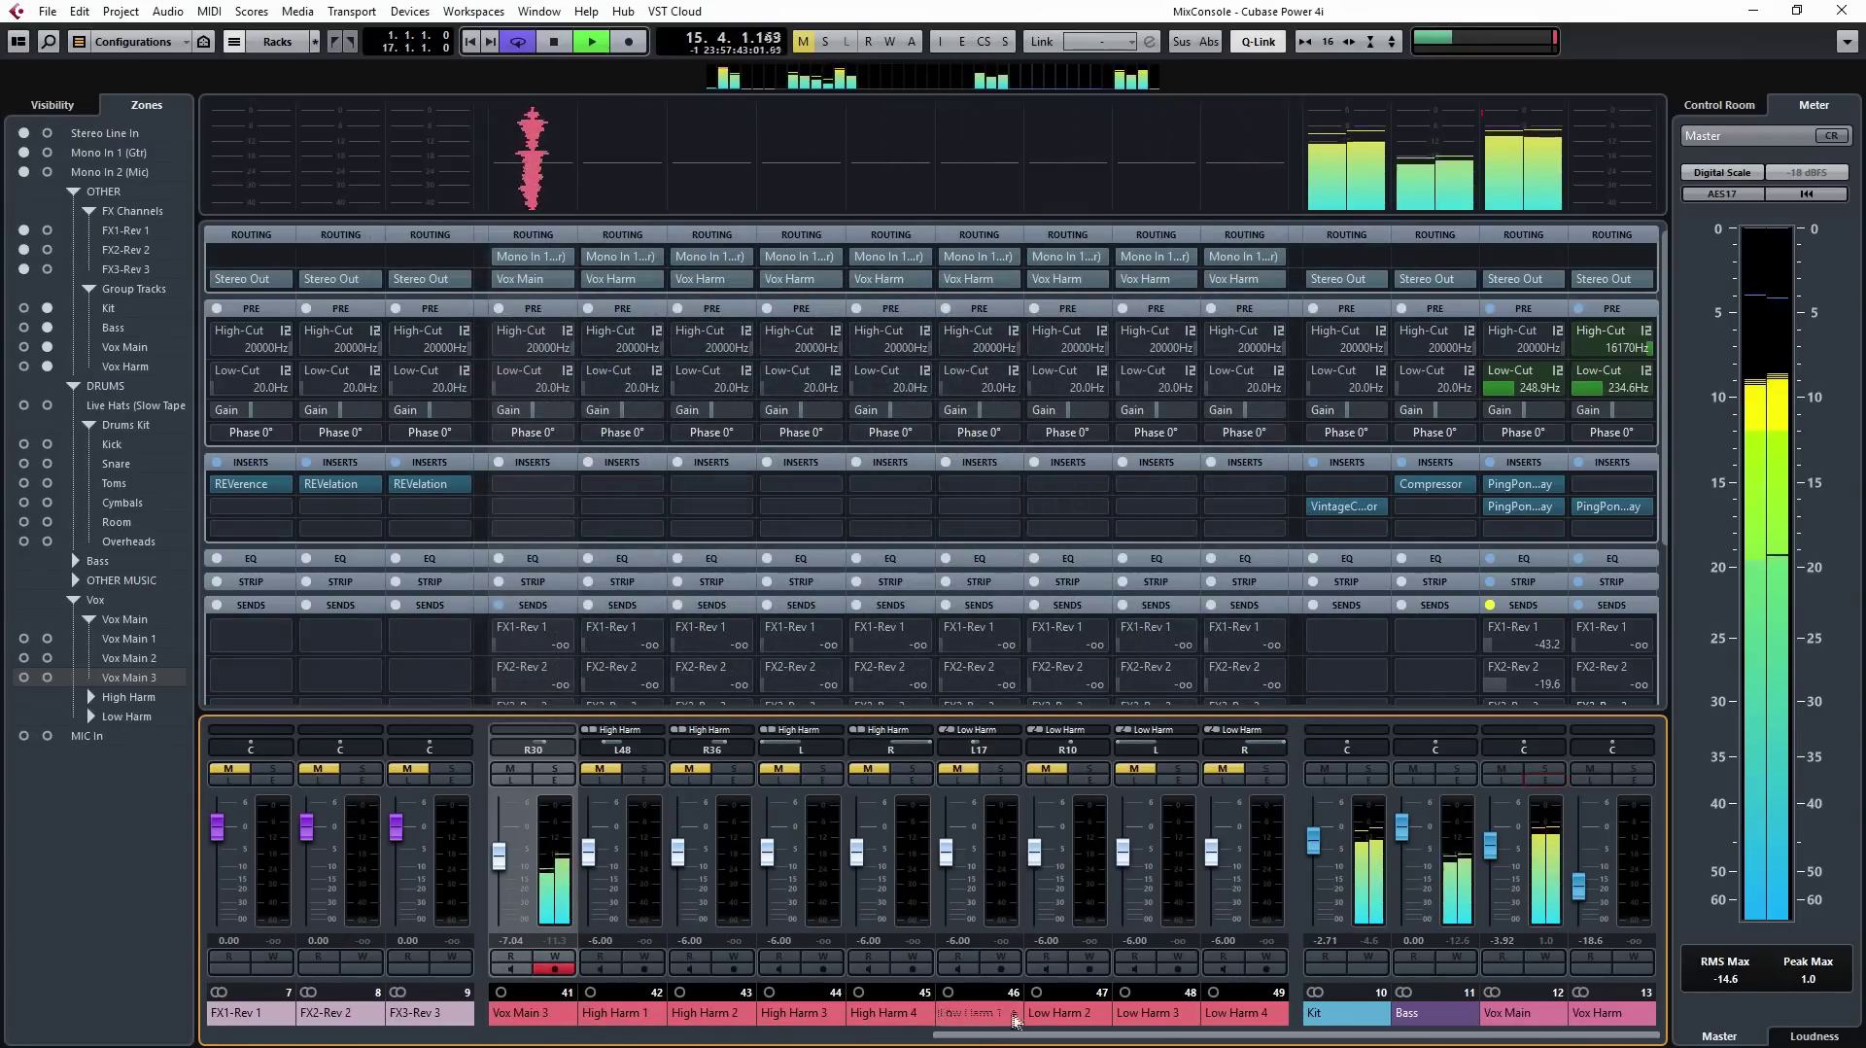
Step: Open the Vox Main 1 channel settings and inspect its send destinations, including the pre/post fader option on the last send
left_click_drag(1041, 1038, 797, 1038)
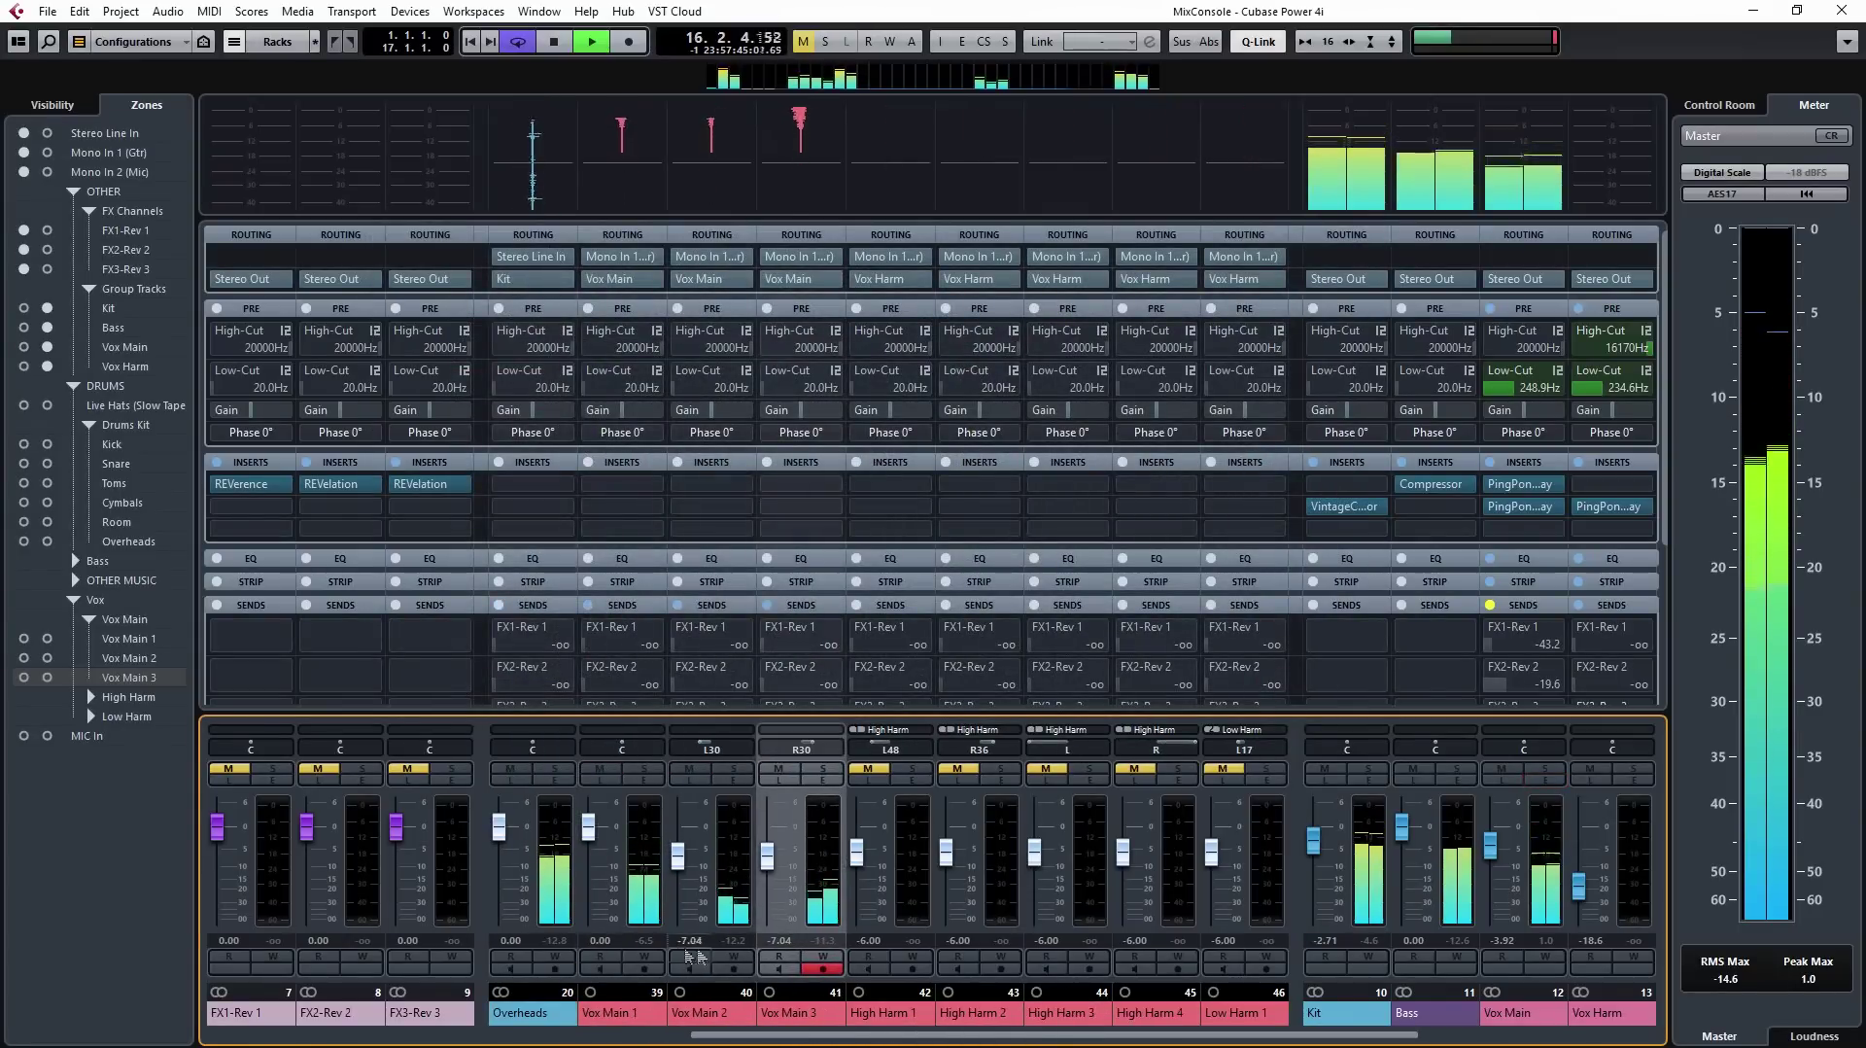
left_click(643, 779)
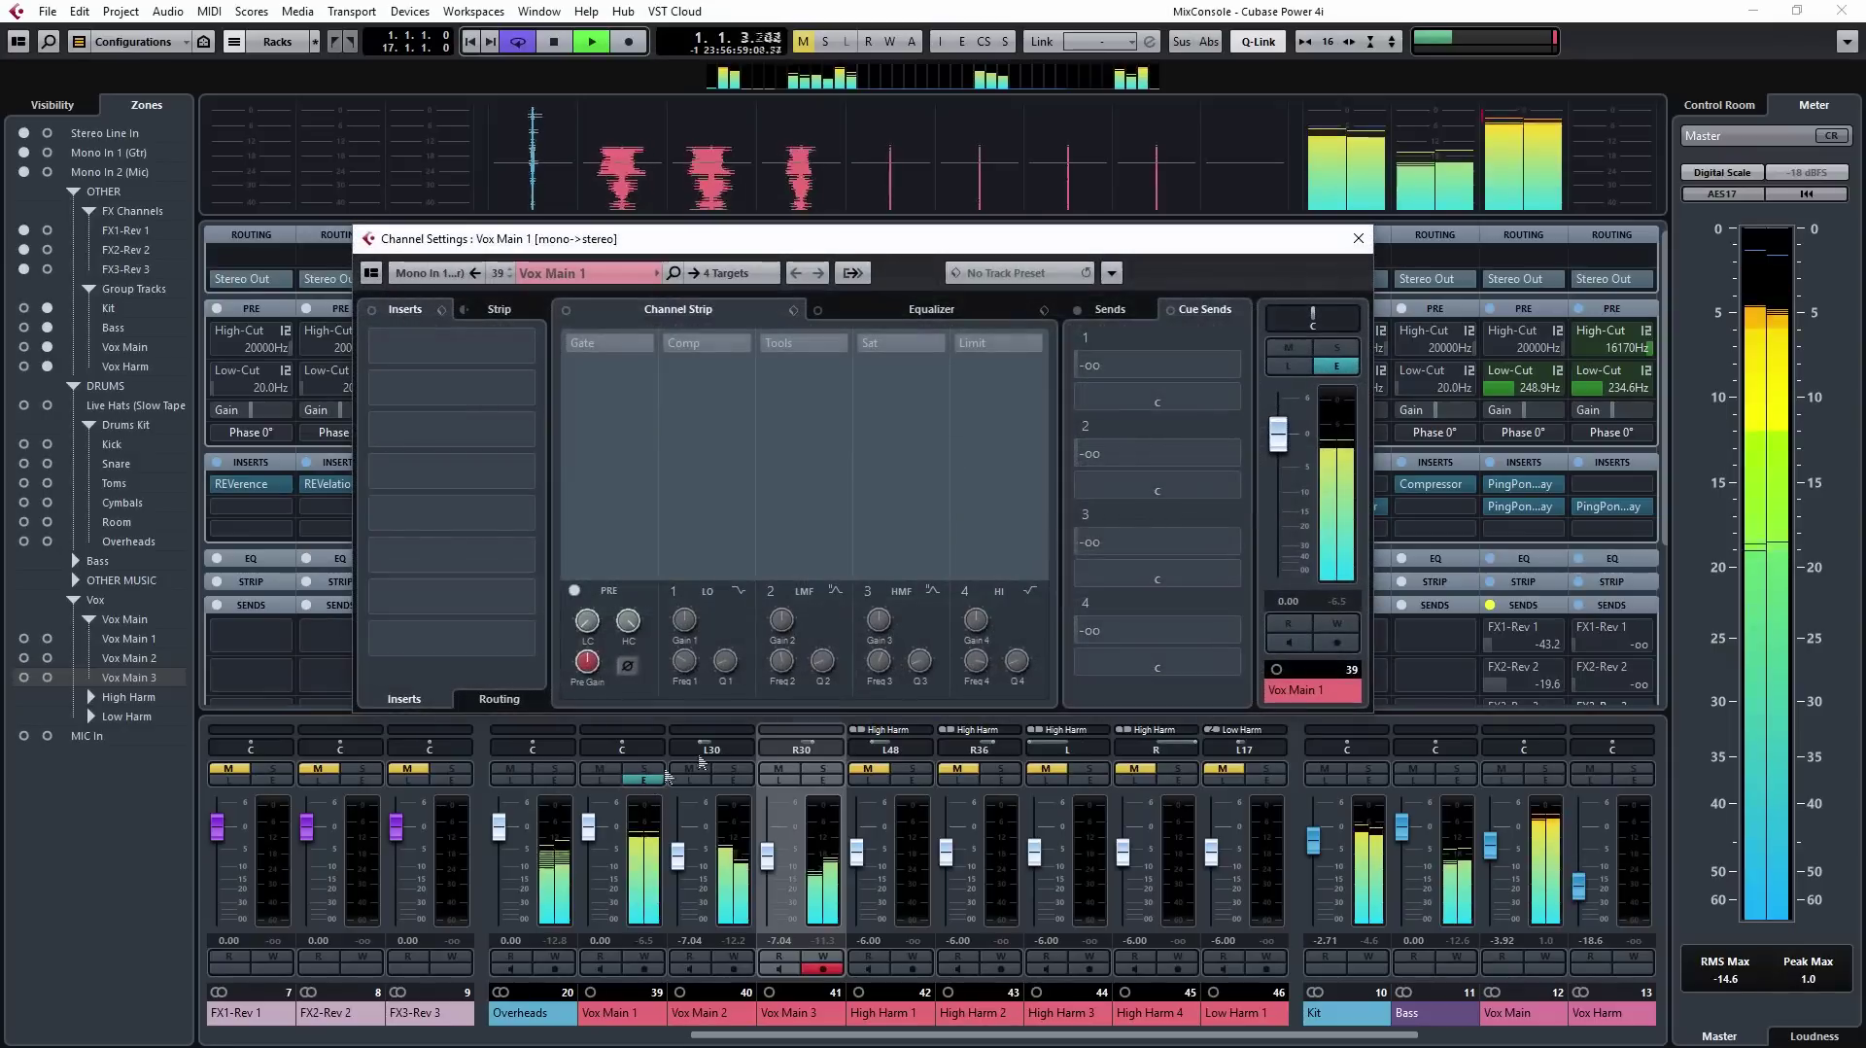
left_click(1110, 309)
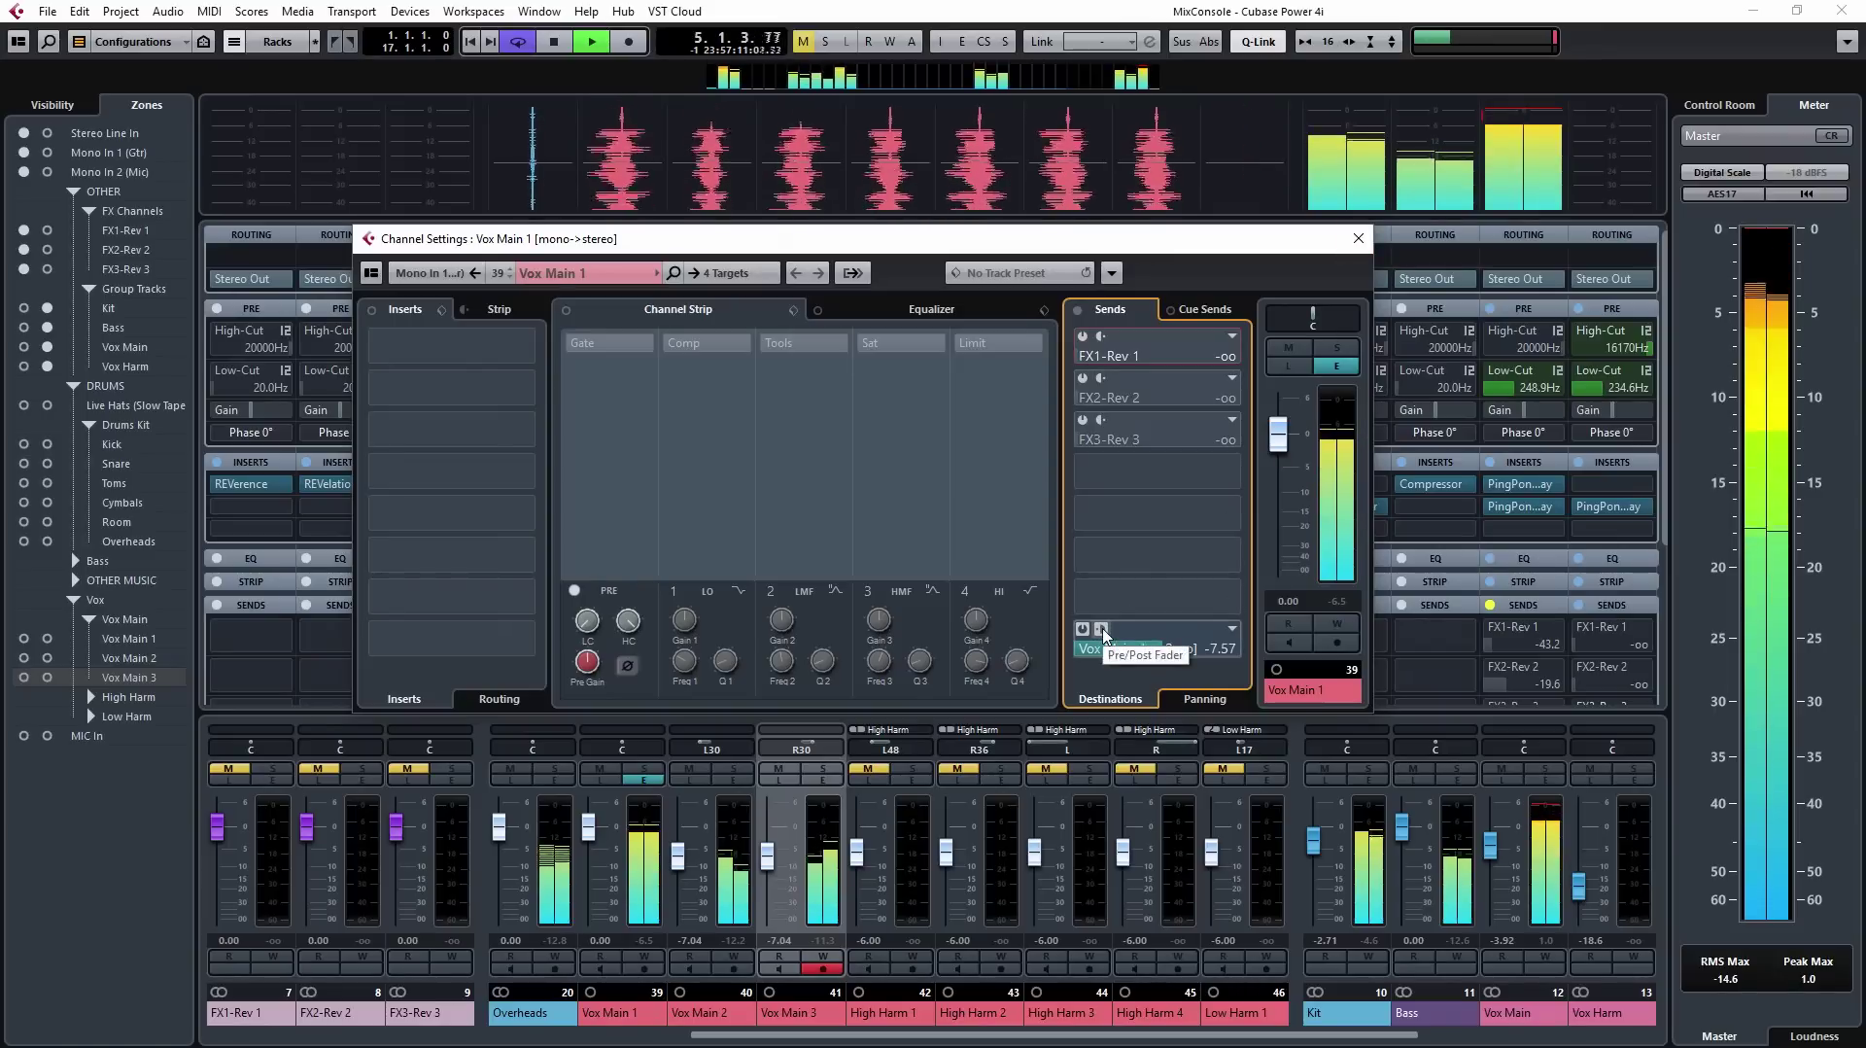
left_click(1359, 238)
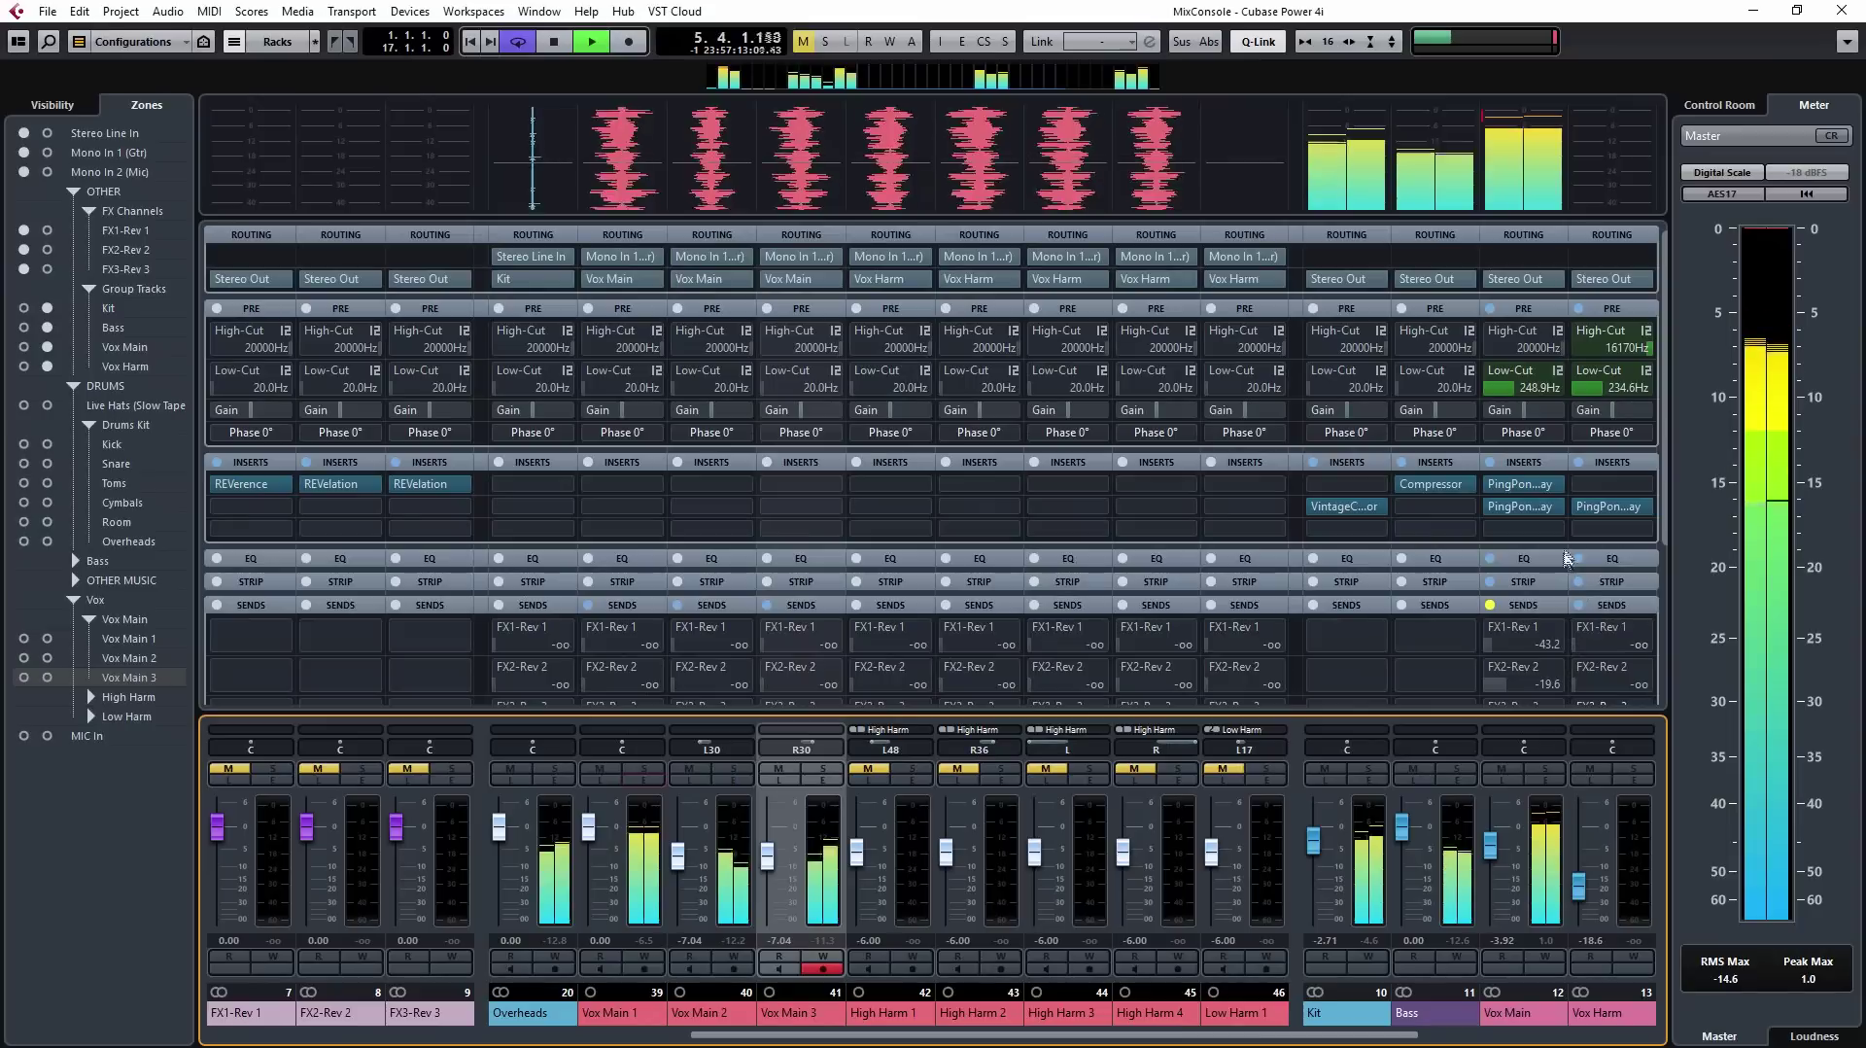
Step: Reopen the second PingPongDelay on Vox Main, check its mix setting during playback, and close the plug-in
left_click(1508, 511)
left_click(1508, 511)
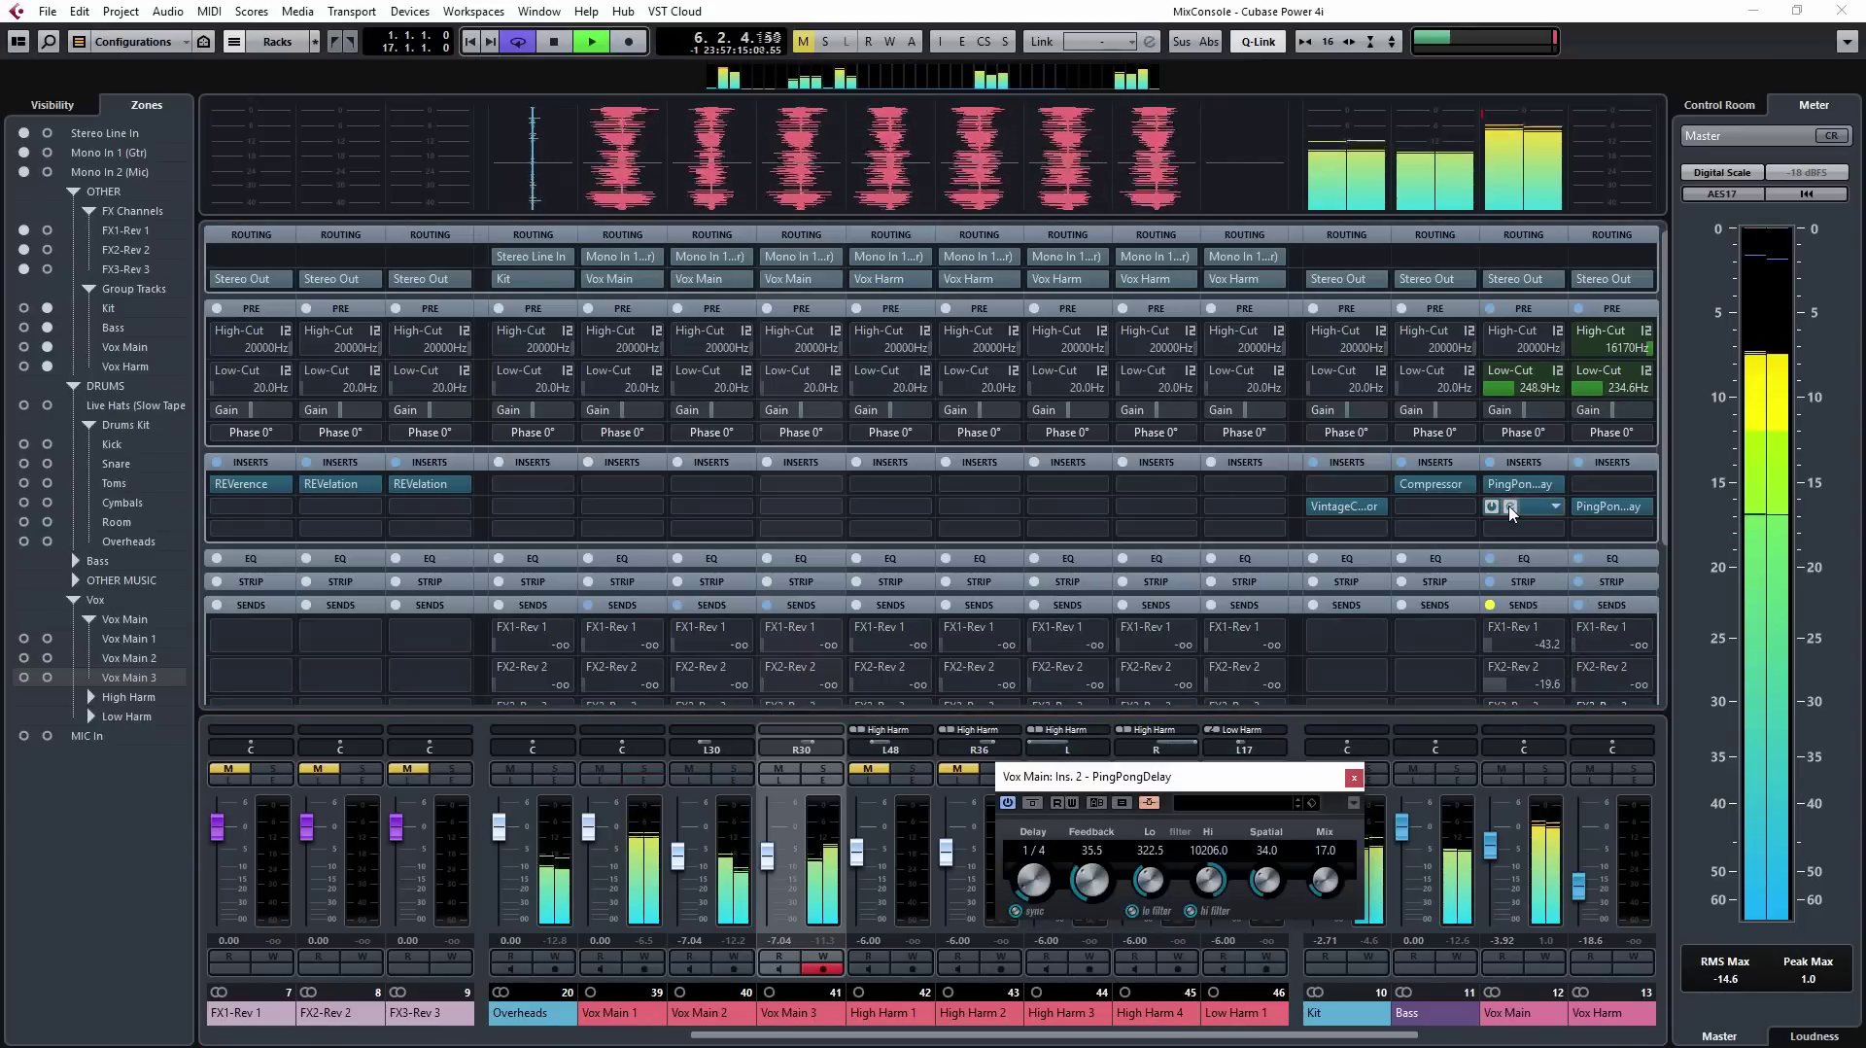
left_click(1508, 510)
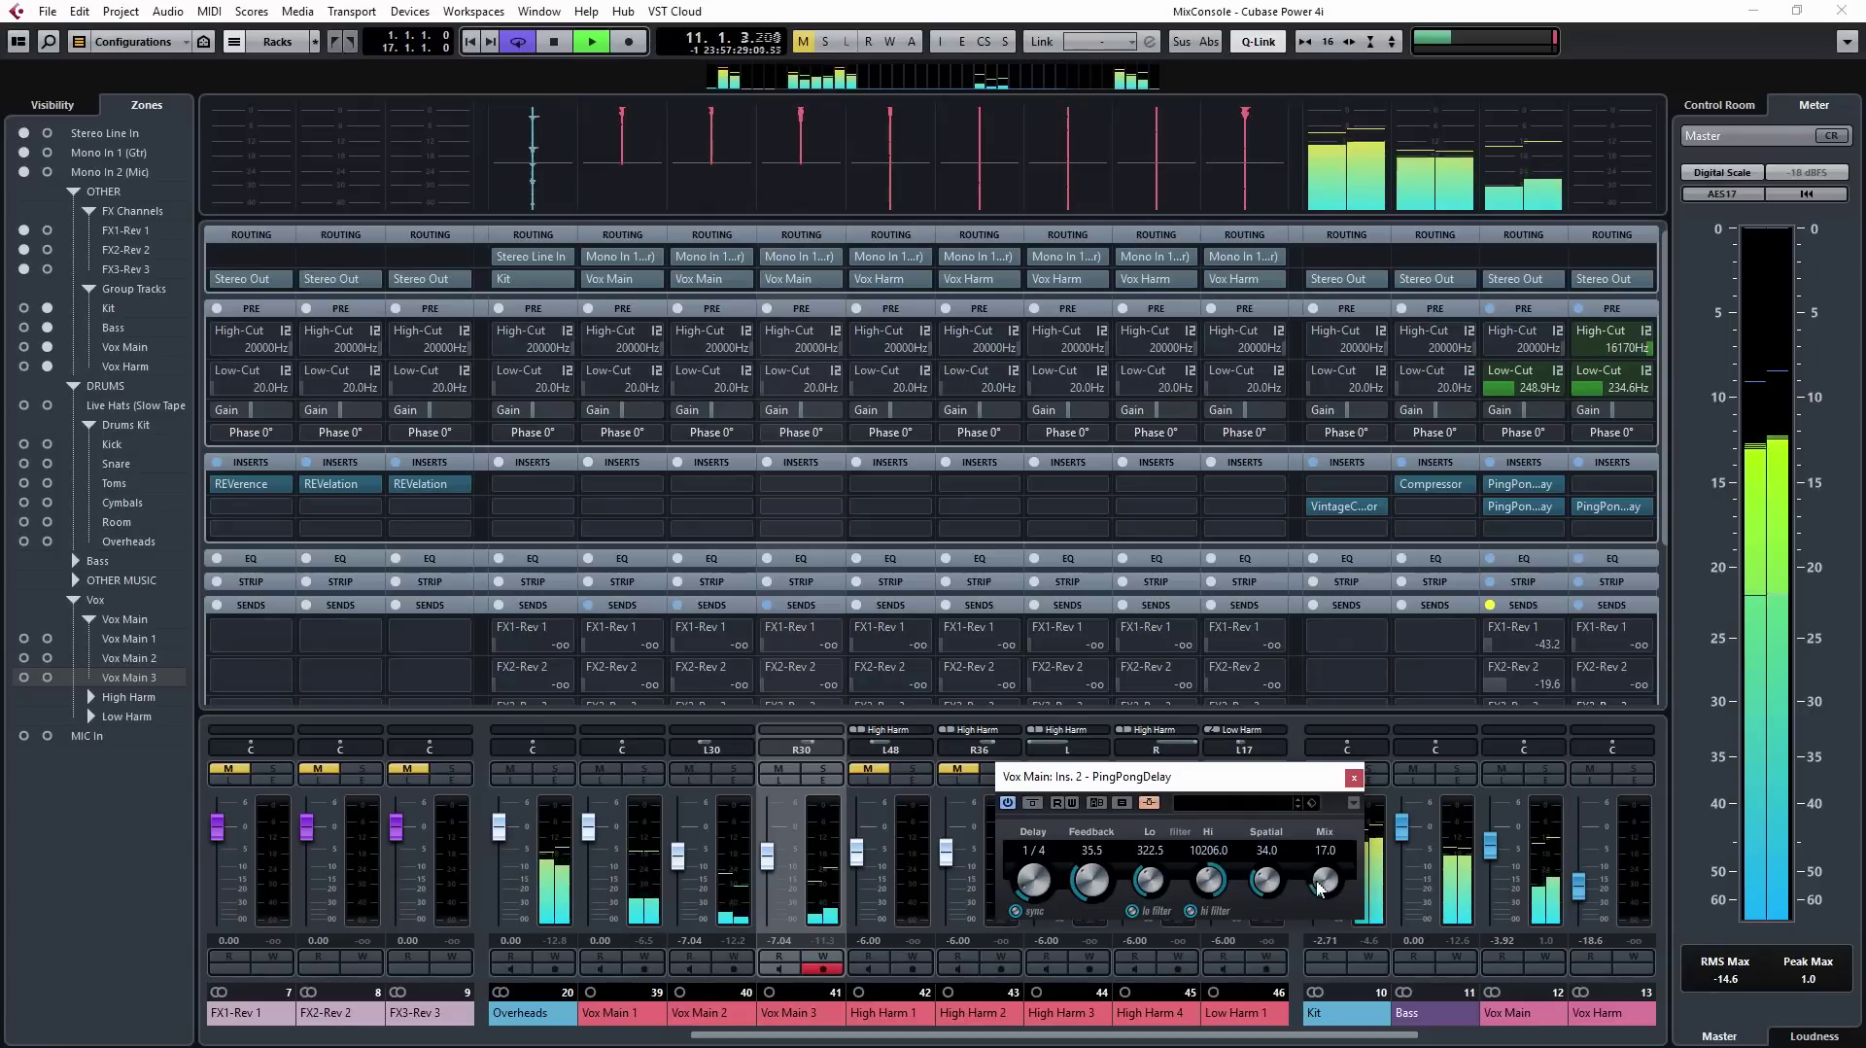
left_click(1355, 777)
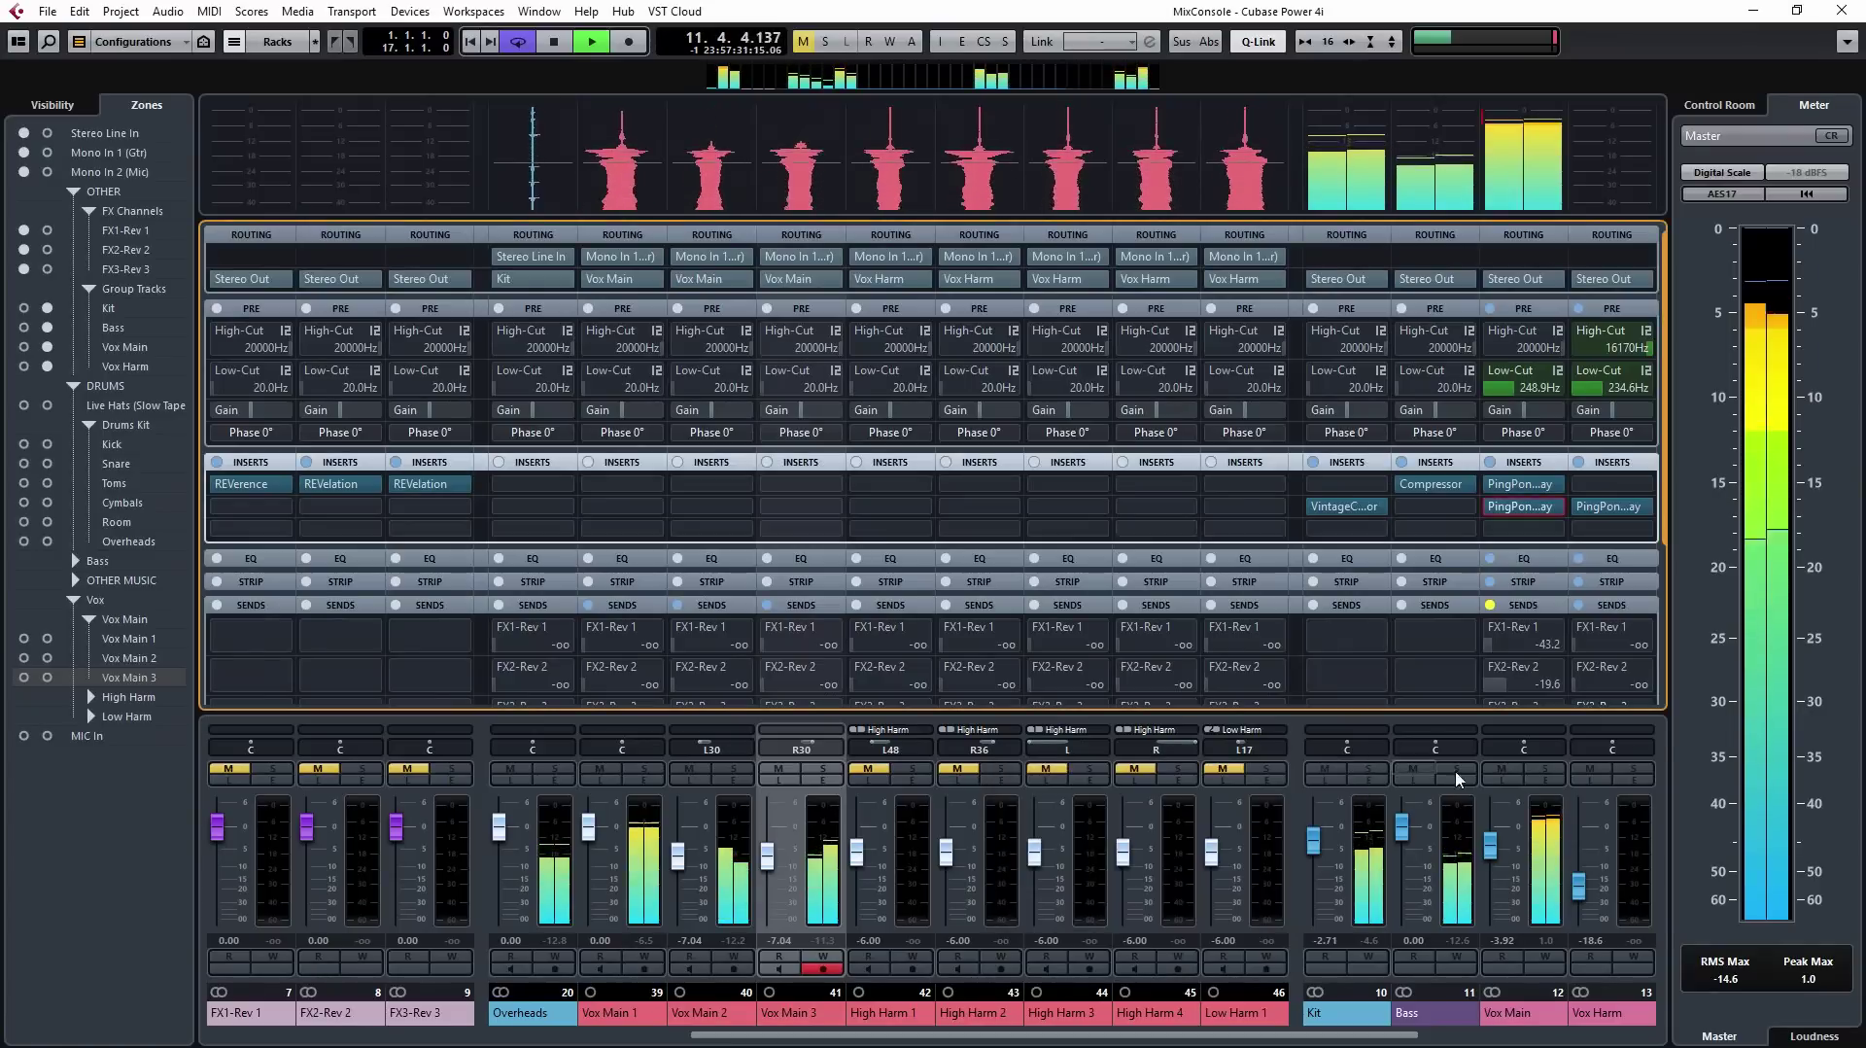
Step: Take the Vox Main sends to FX1-Rev 1, FX2-Rev 2 and FX3-Rev 3 out of bypass
left_click(1547, 779)
left_click(1077, 310)
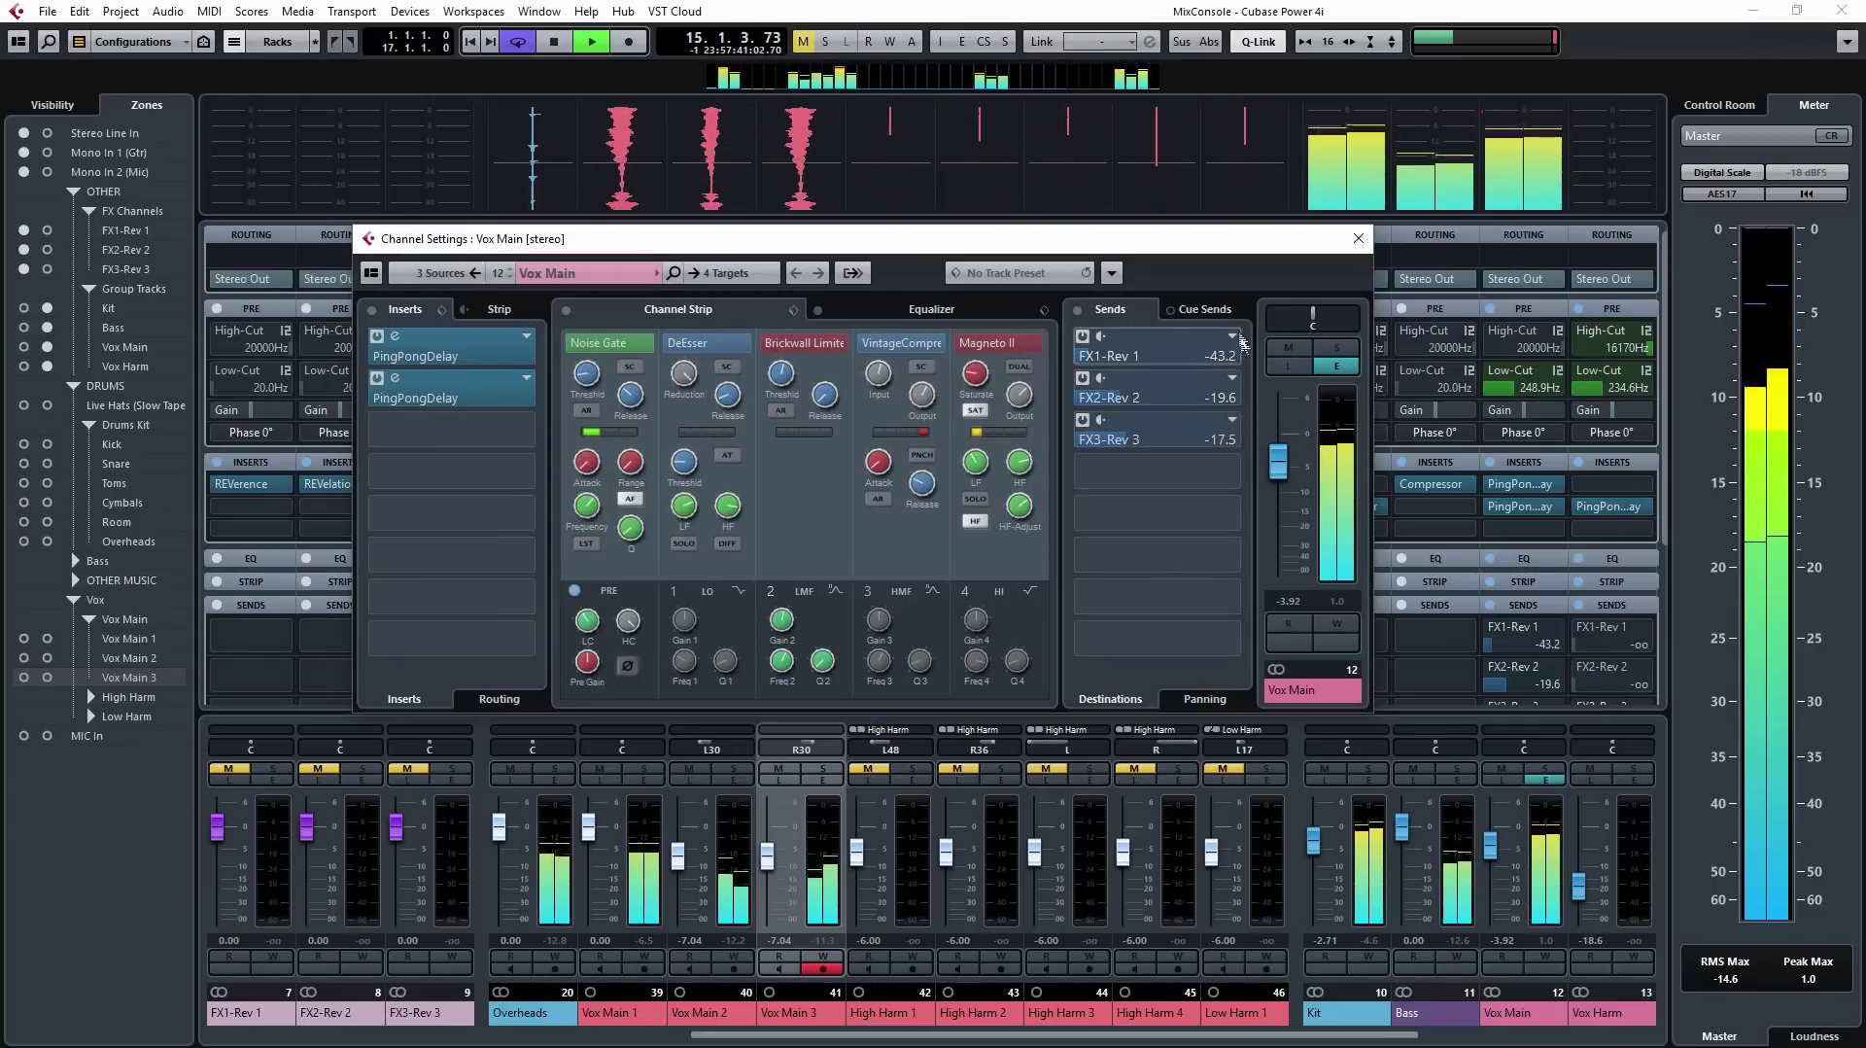
left_click(1359, 241)
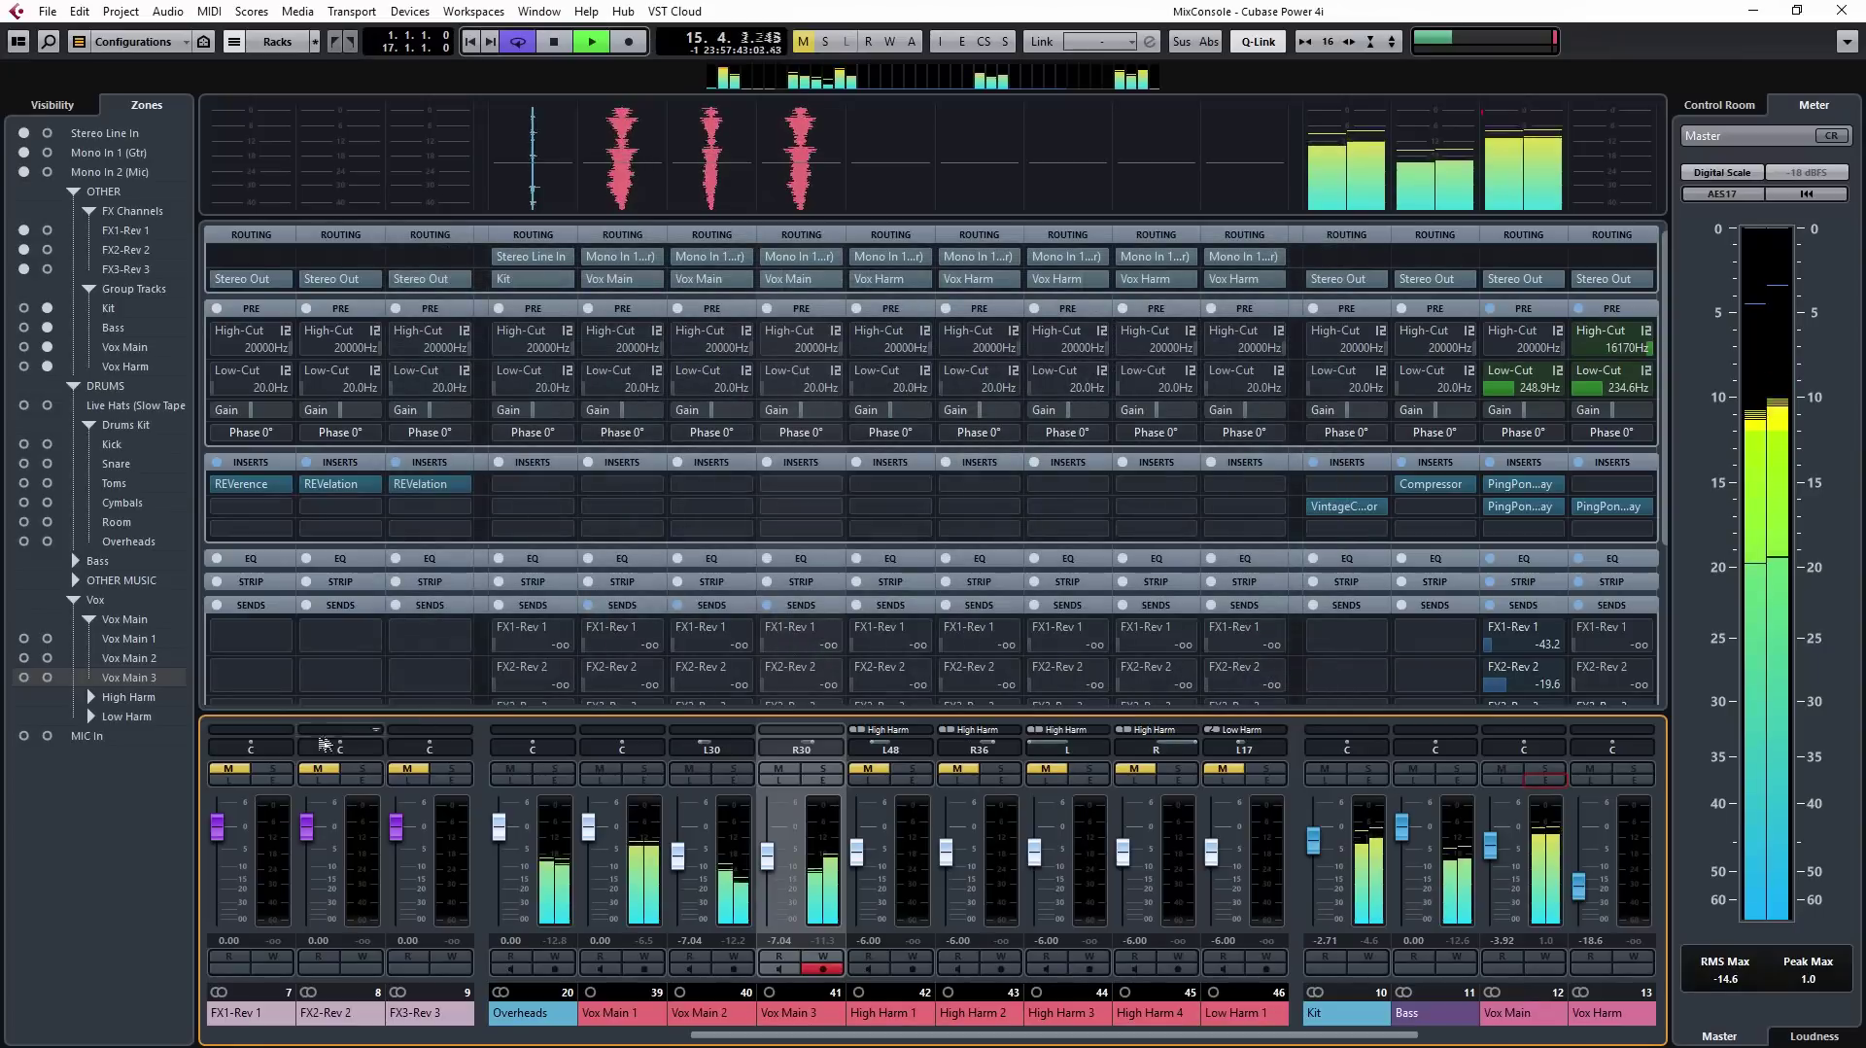
Step: Unmute only the FX1-Rev 1 reverb channel and review its REVerence settings during playback
key("space")
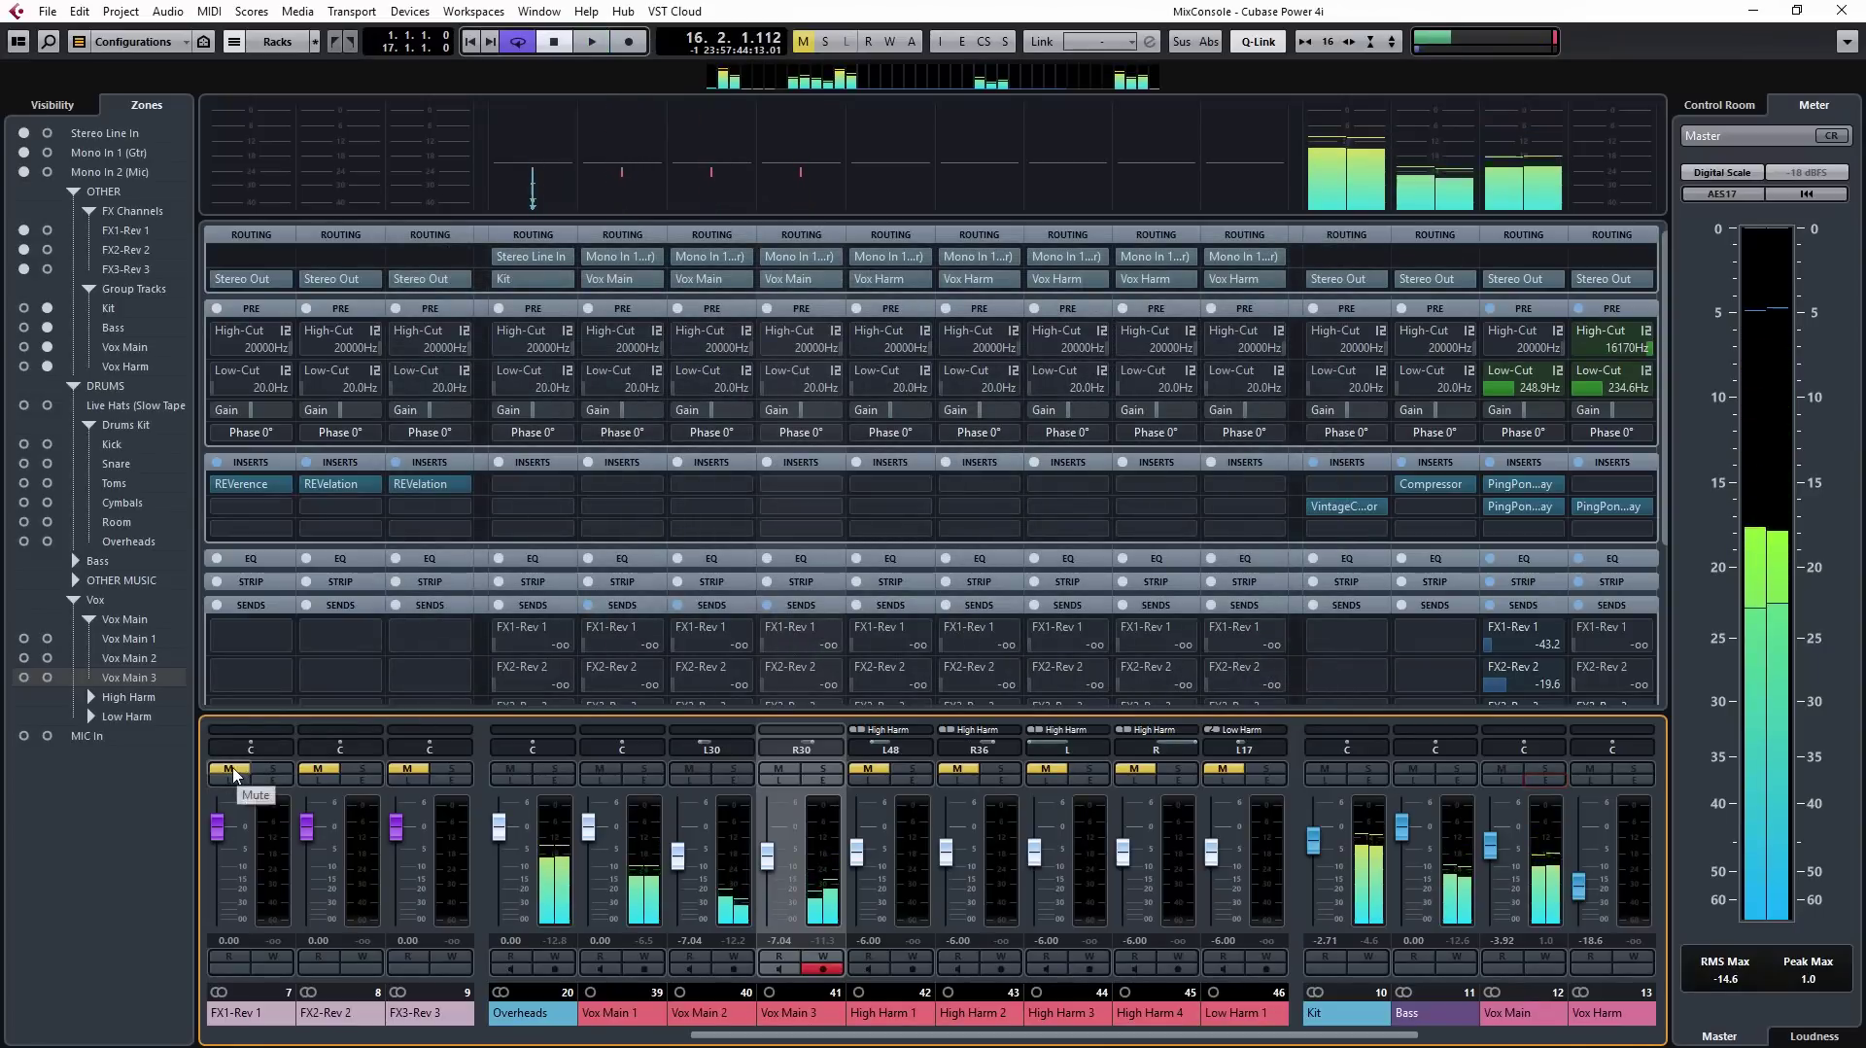
left_click(229, 769)
left_click(318, 769)
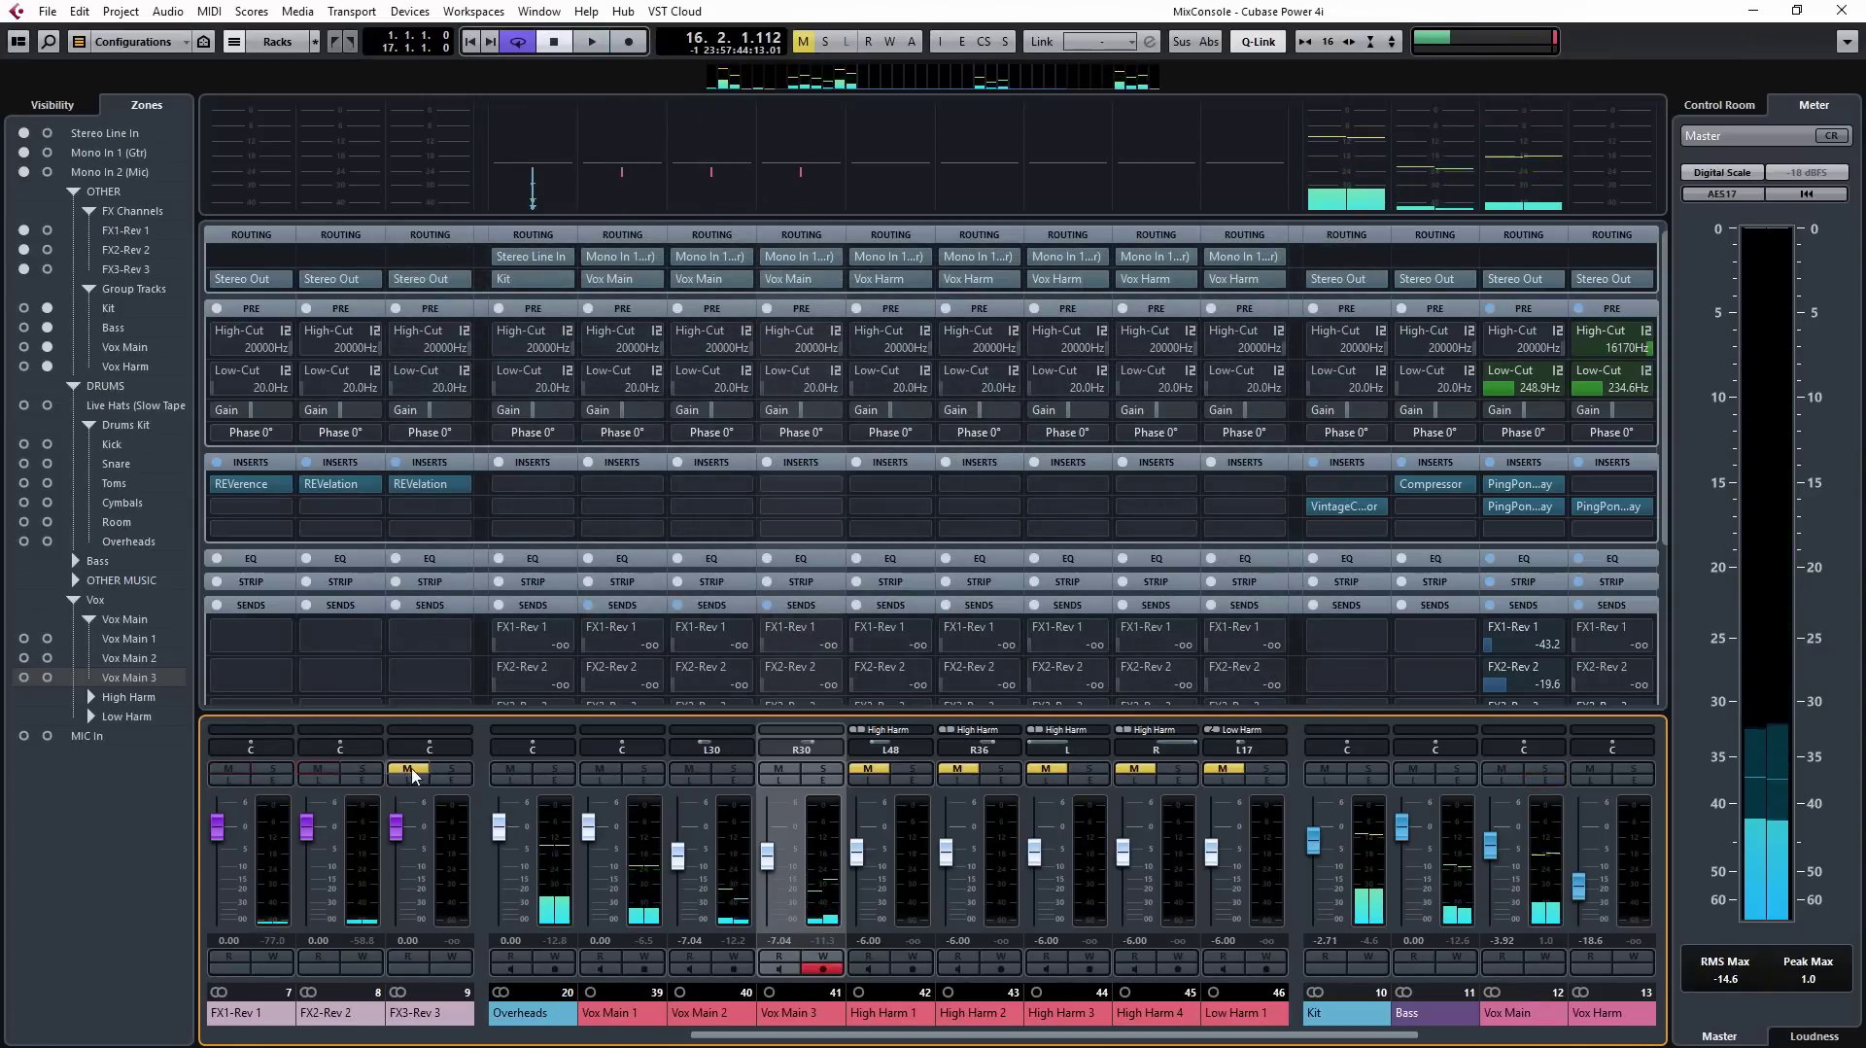
left_click(407, 769)
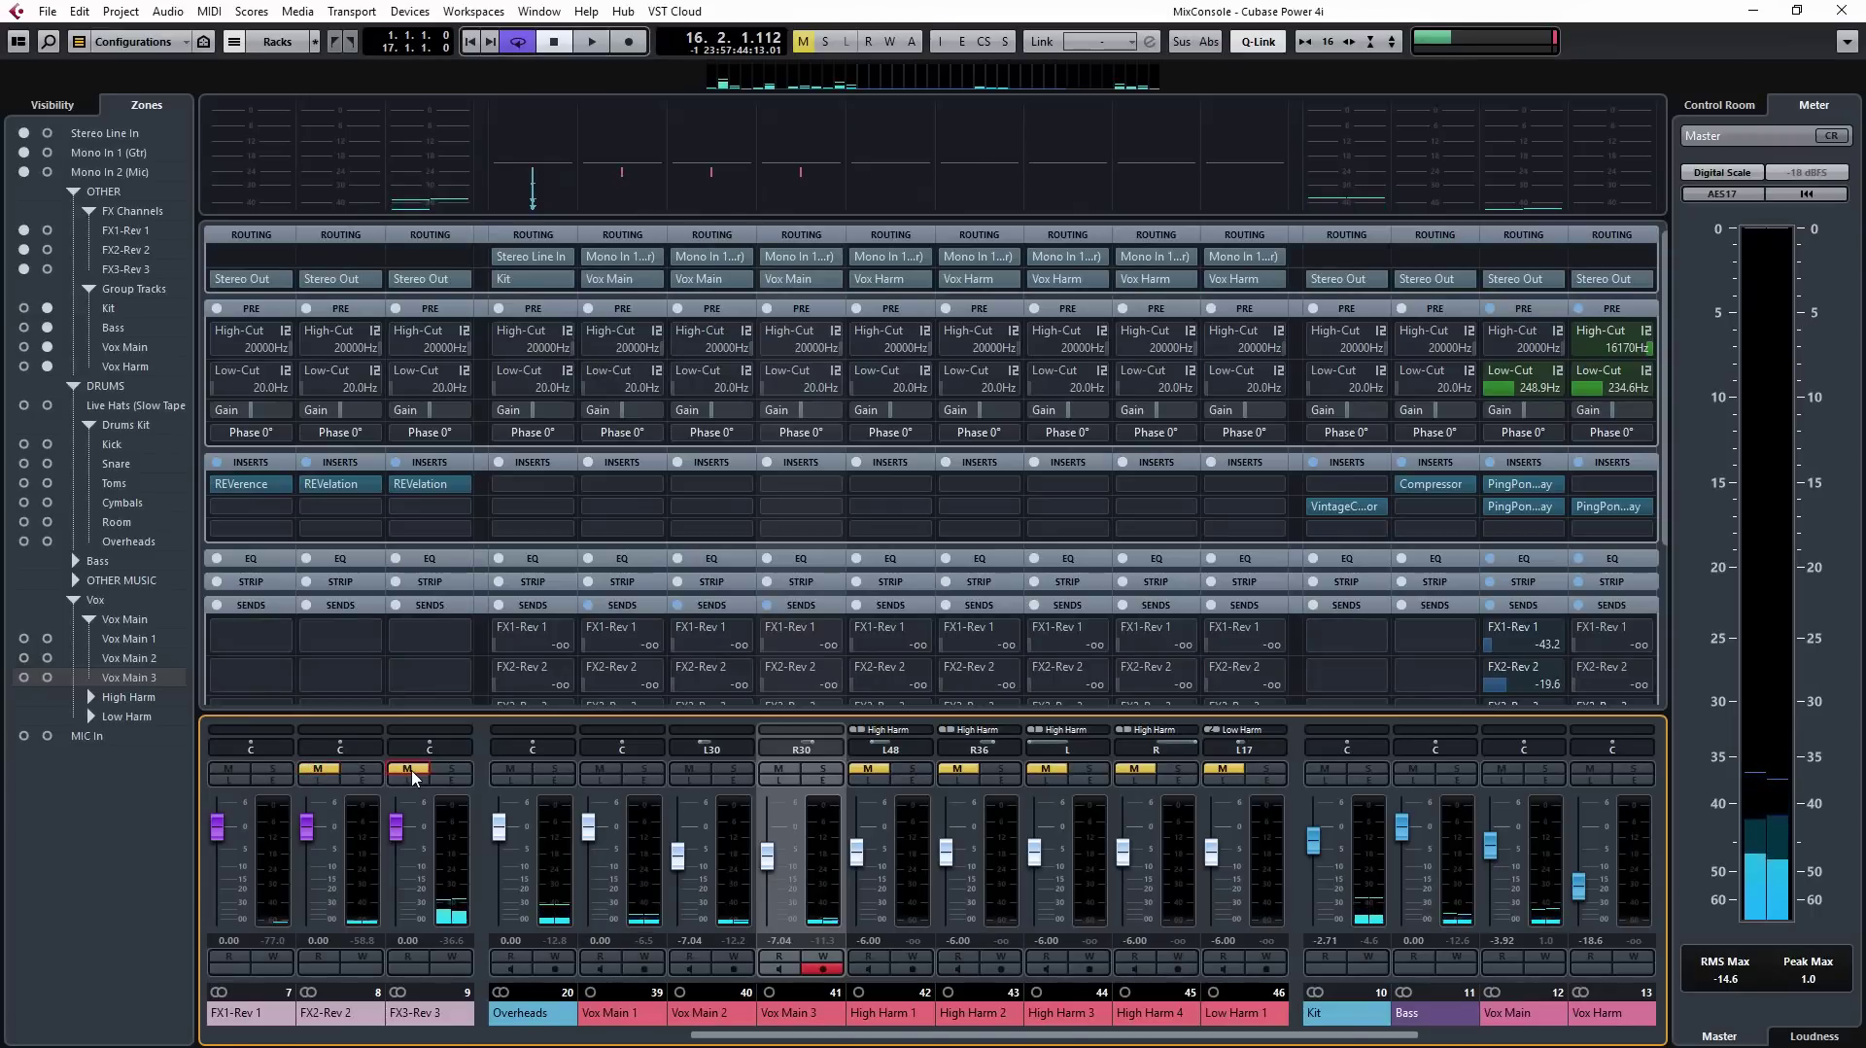
key("space")
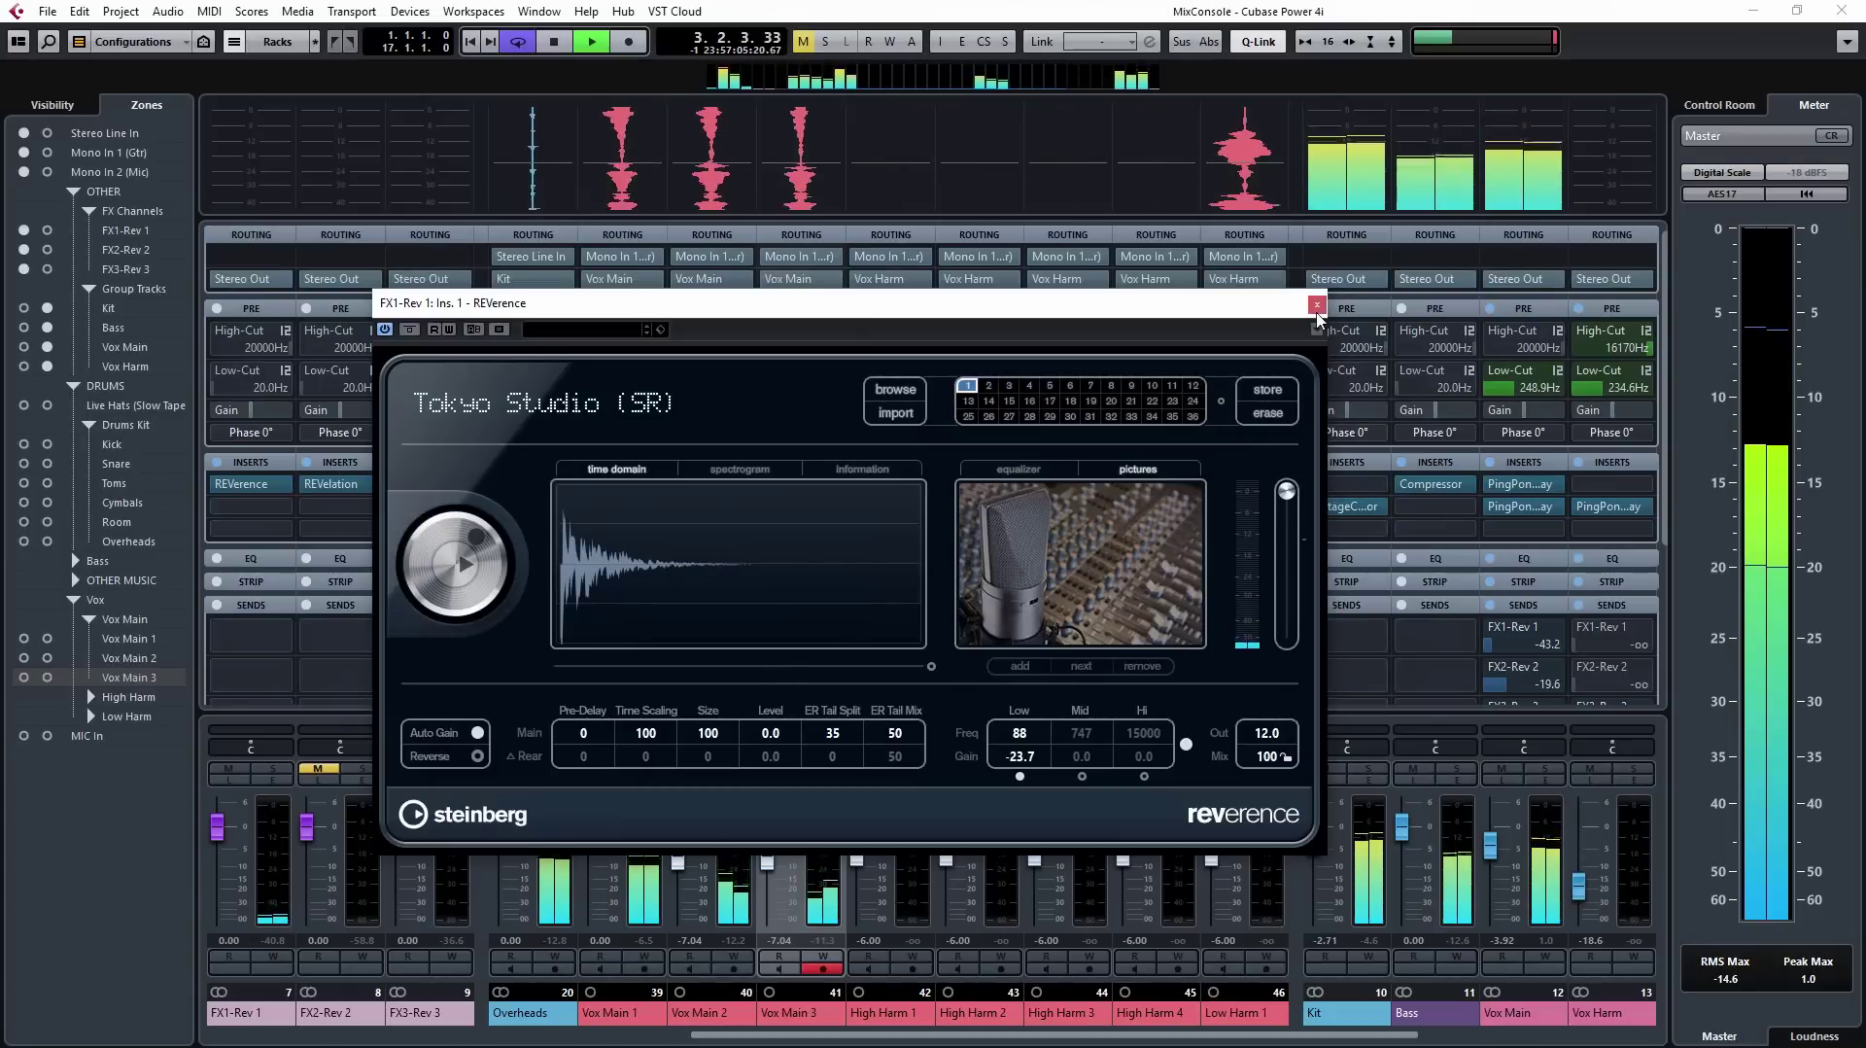
left_click(251, 483)
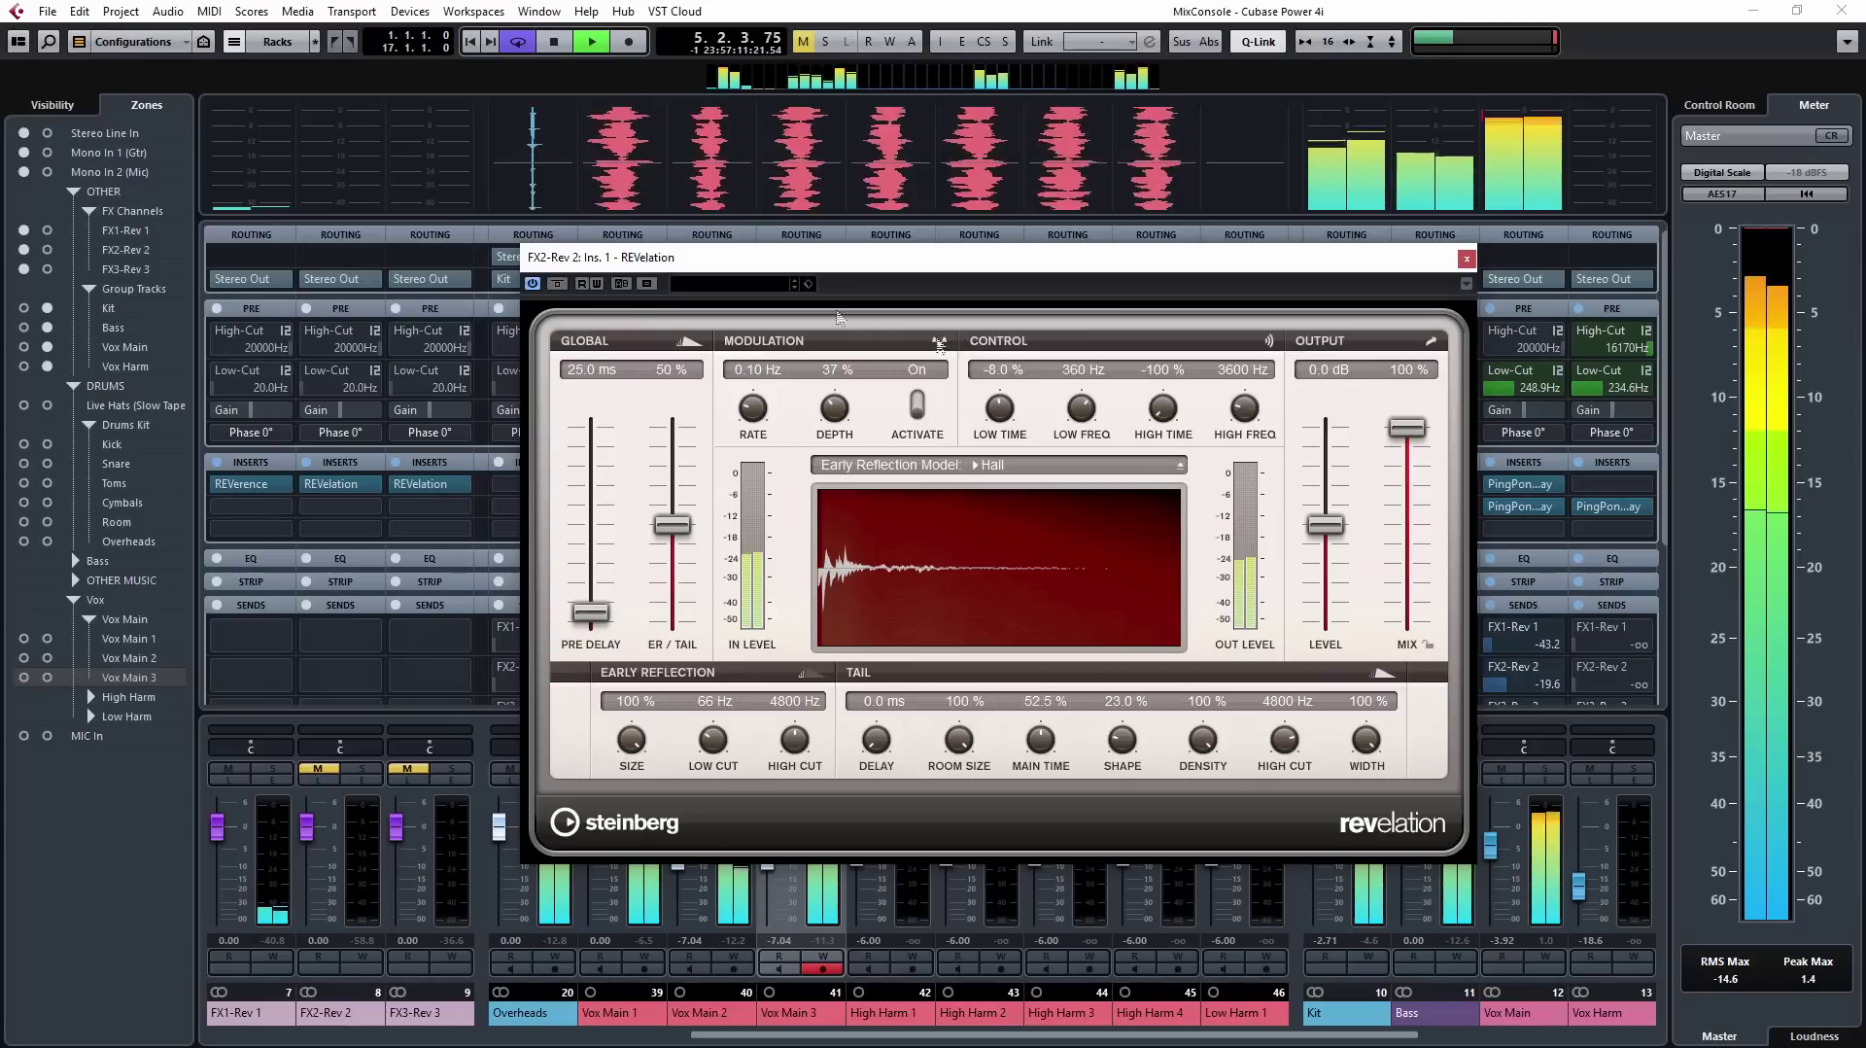
Step: Unmute FX2-Rev 2 and FX3-Rev 3 one at a time and review the REVelation settings on each
left_click(318, 768)
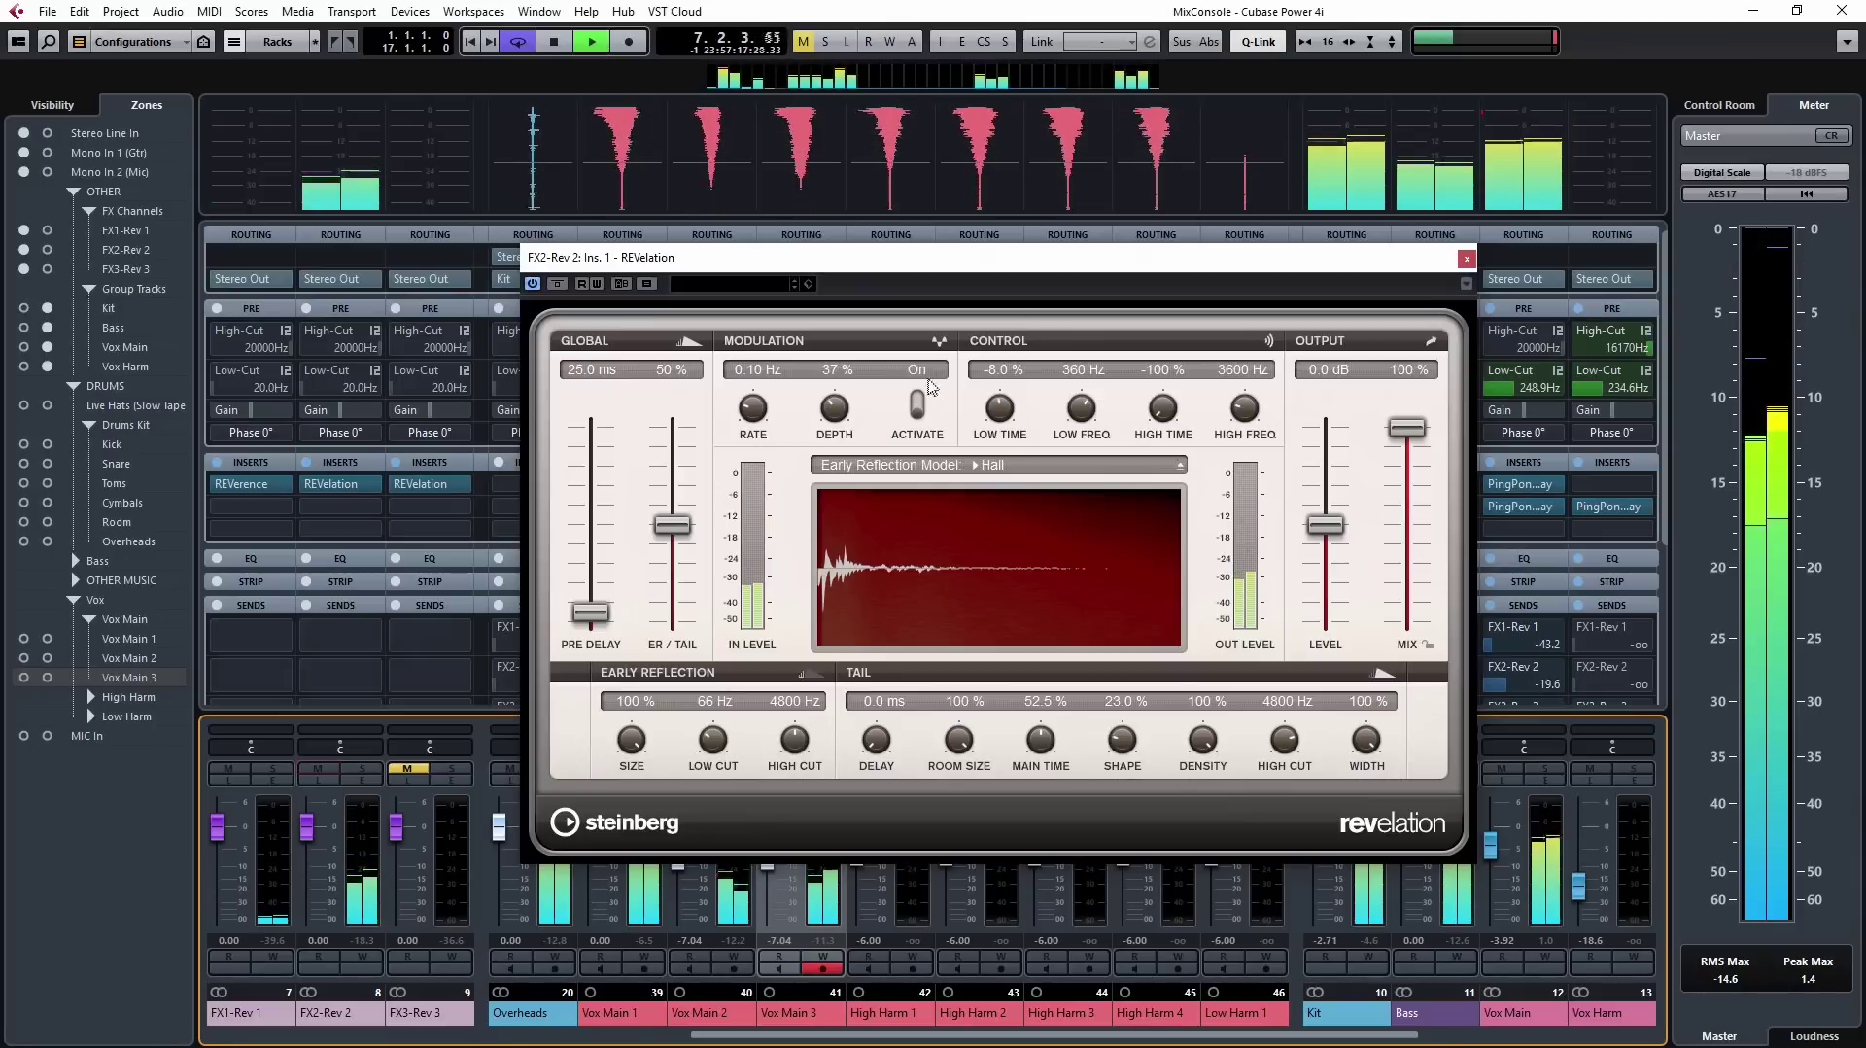
left_click(489, 458)
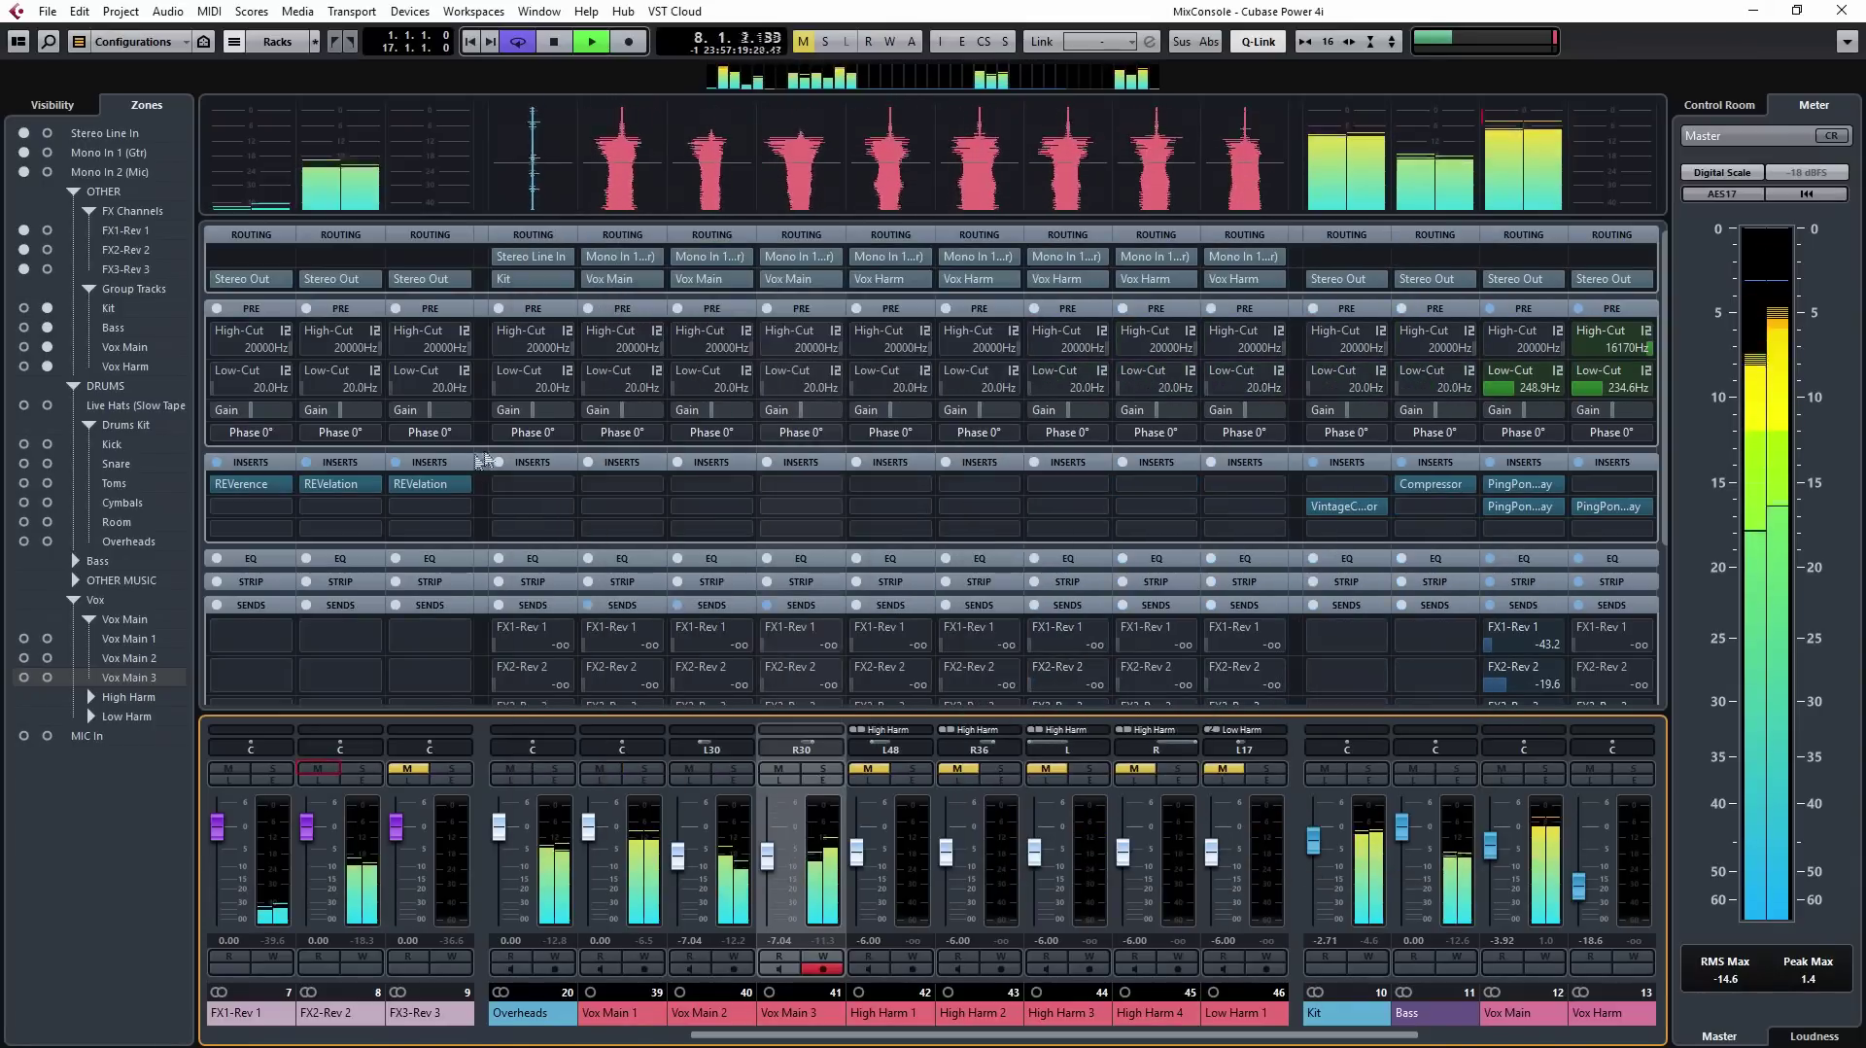
left_click(415, 485)
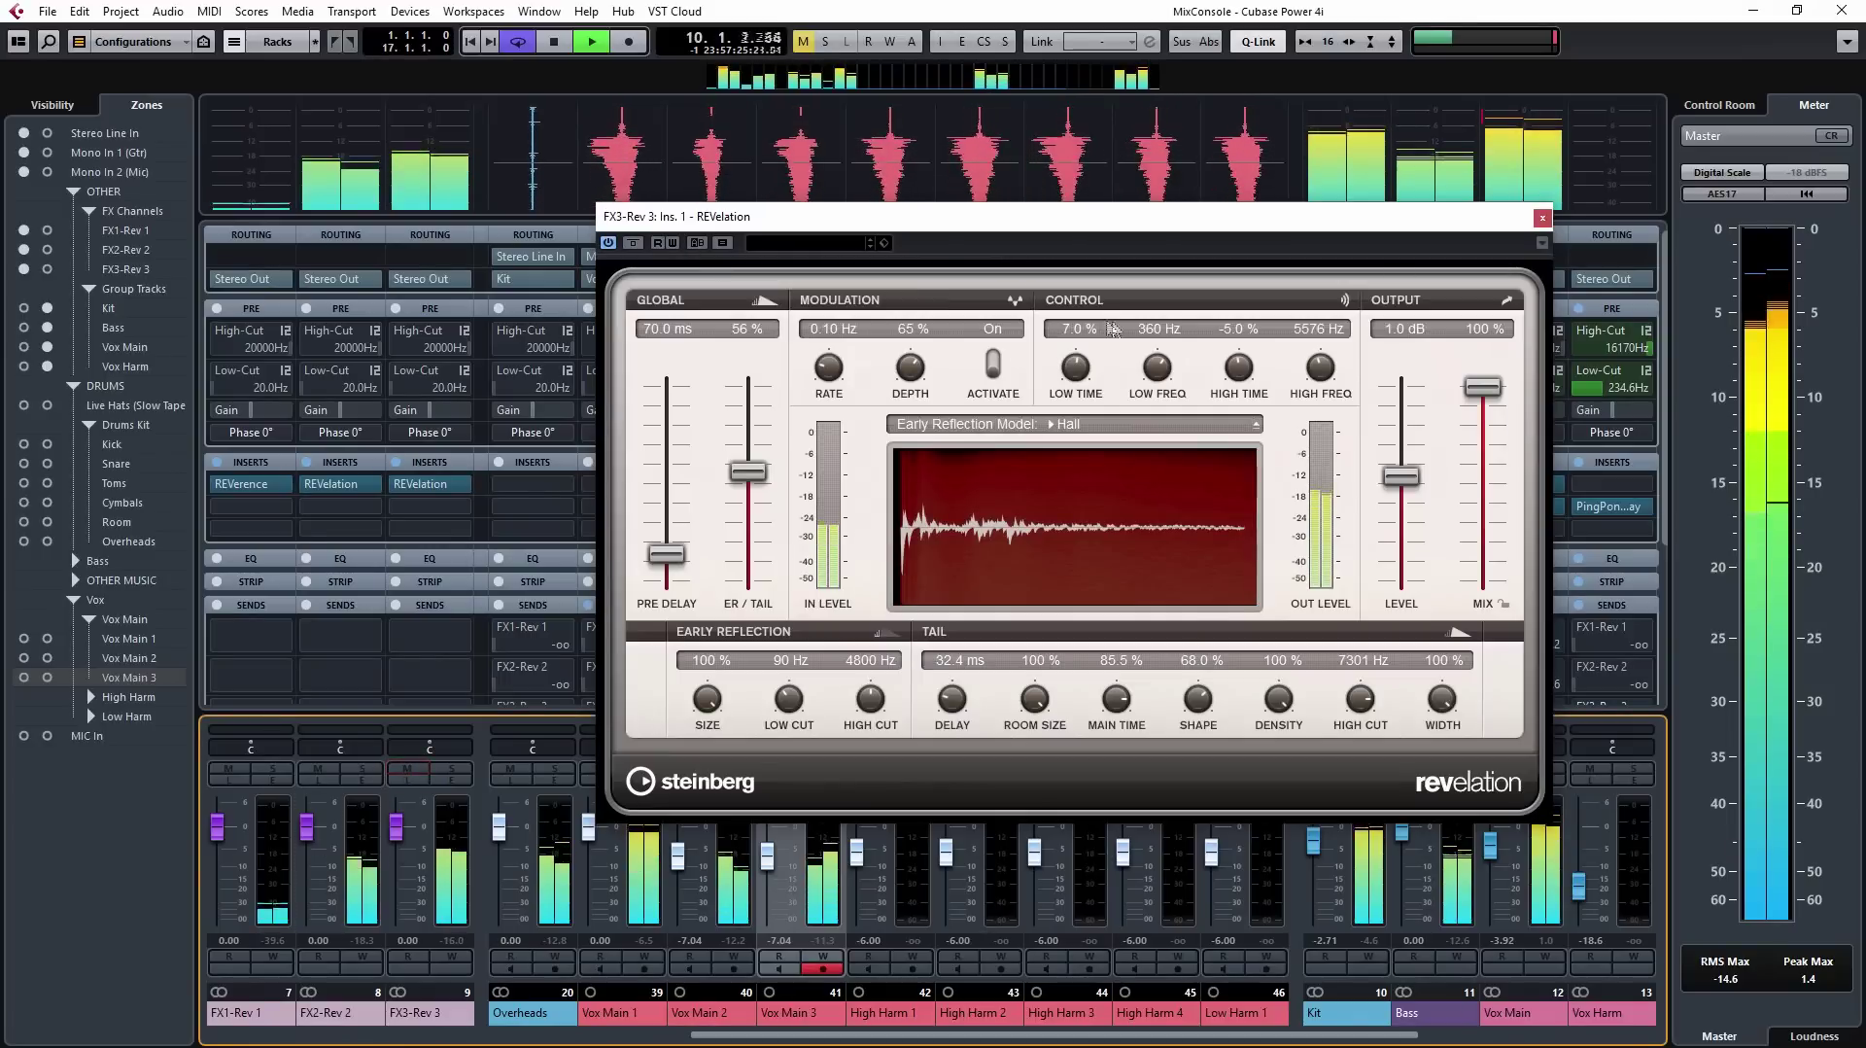
left_click(1543, 218)
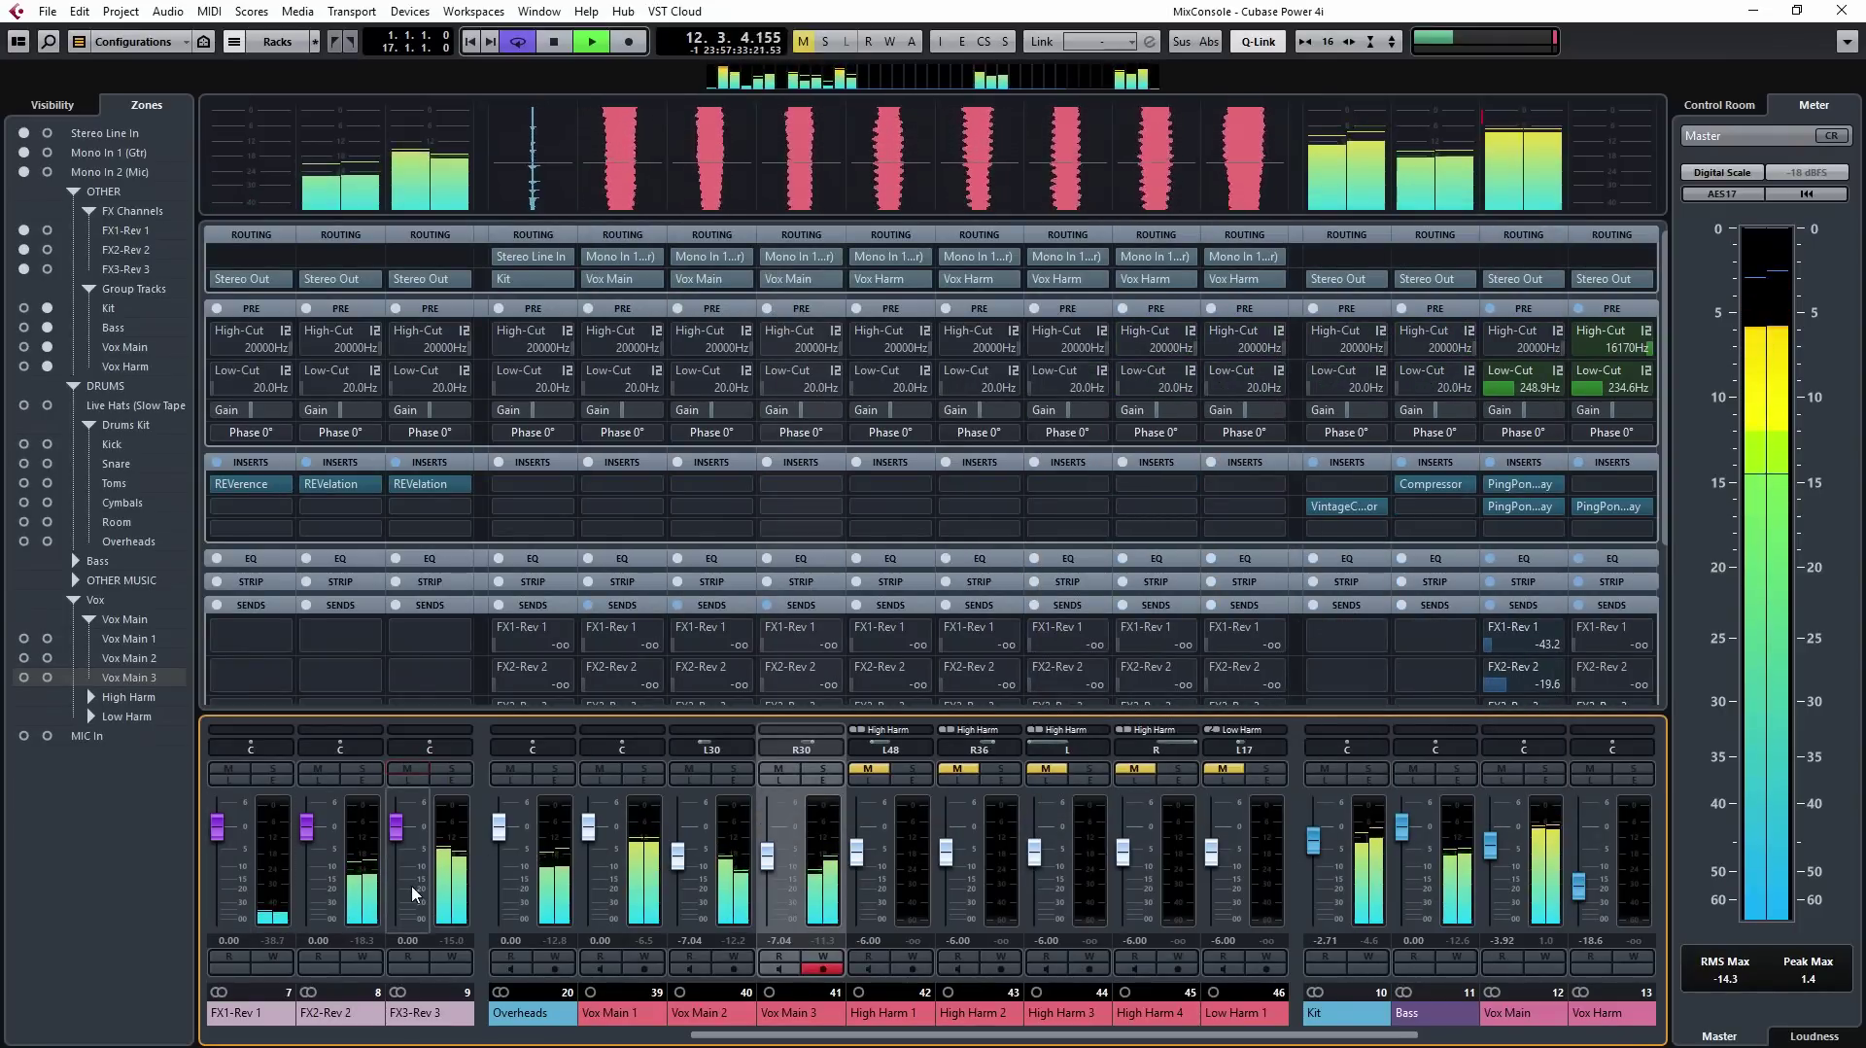
Step: Set the Vox Main send to FX3-Rev 3 to -24.1, close the channel settings, and stop playback
left_click(1547, 782)
left_click_drag(1130, 448, 1108, 451)
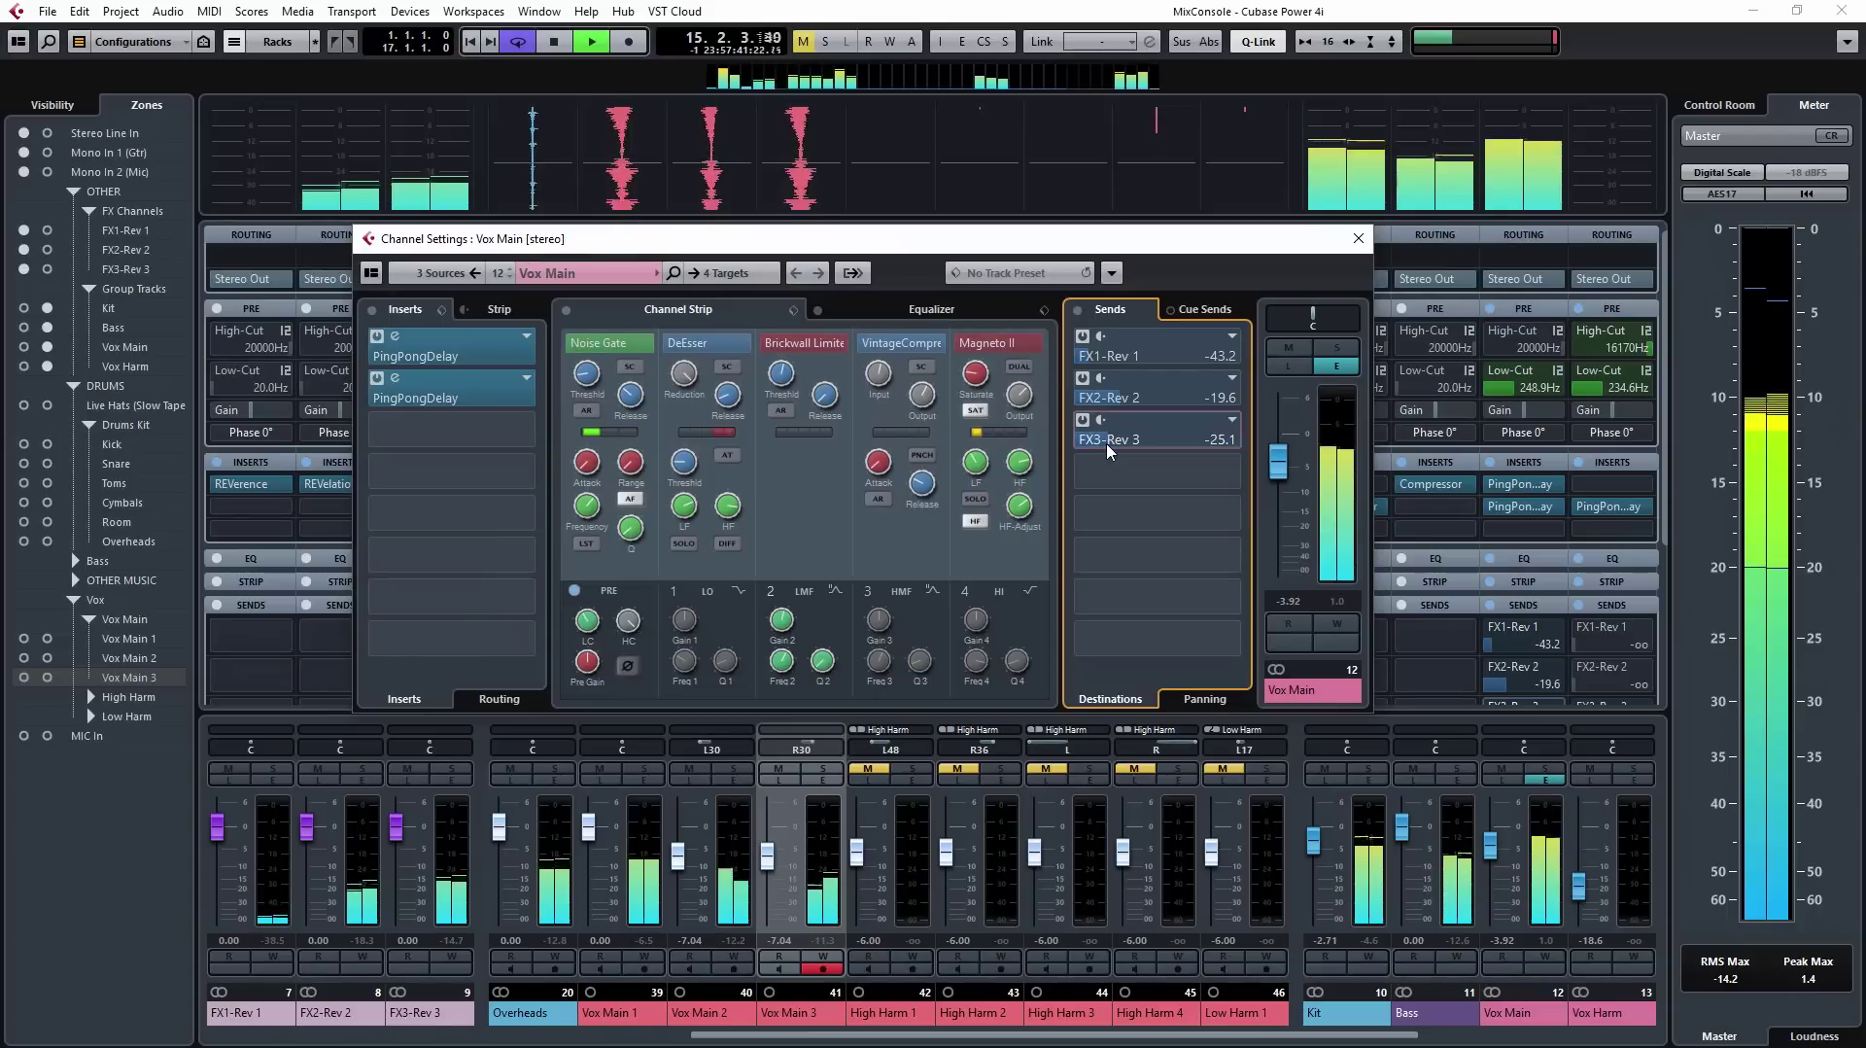
scroll(1108, 443, "up", 1)
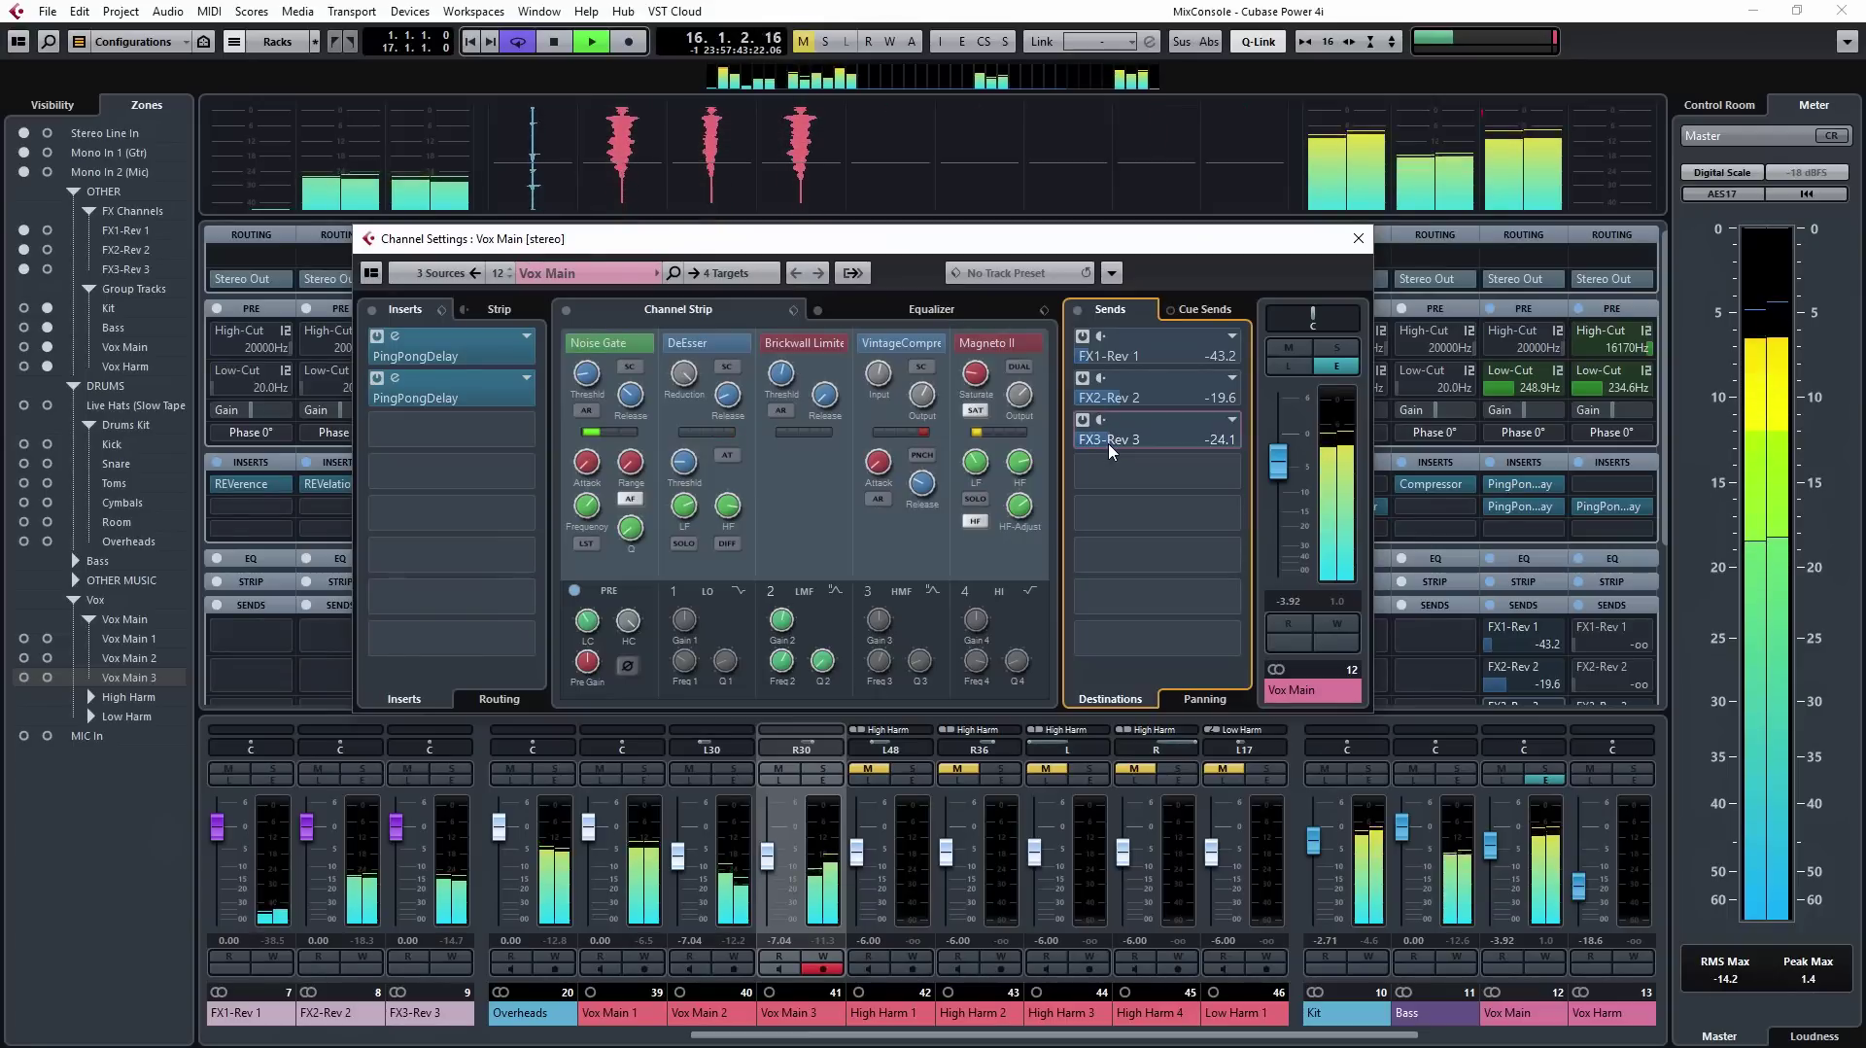
left_click(833, 792)
key("space")
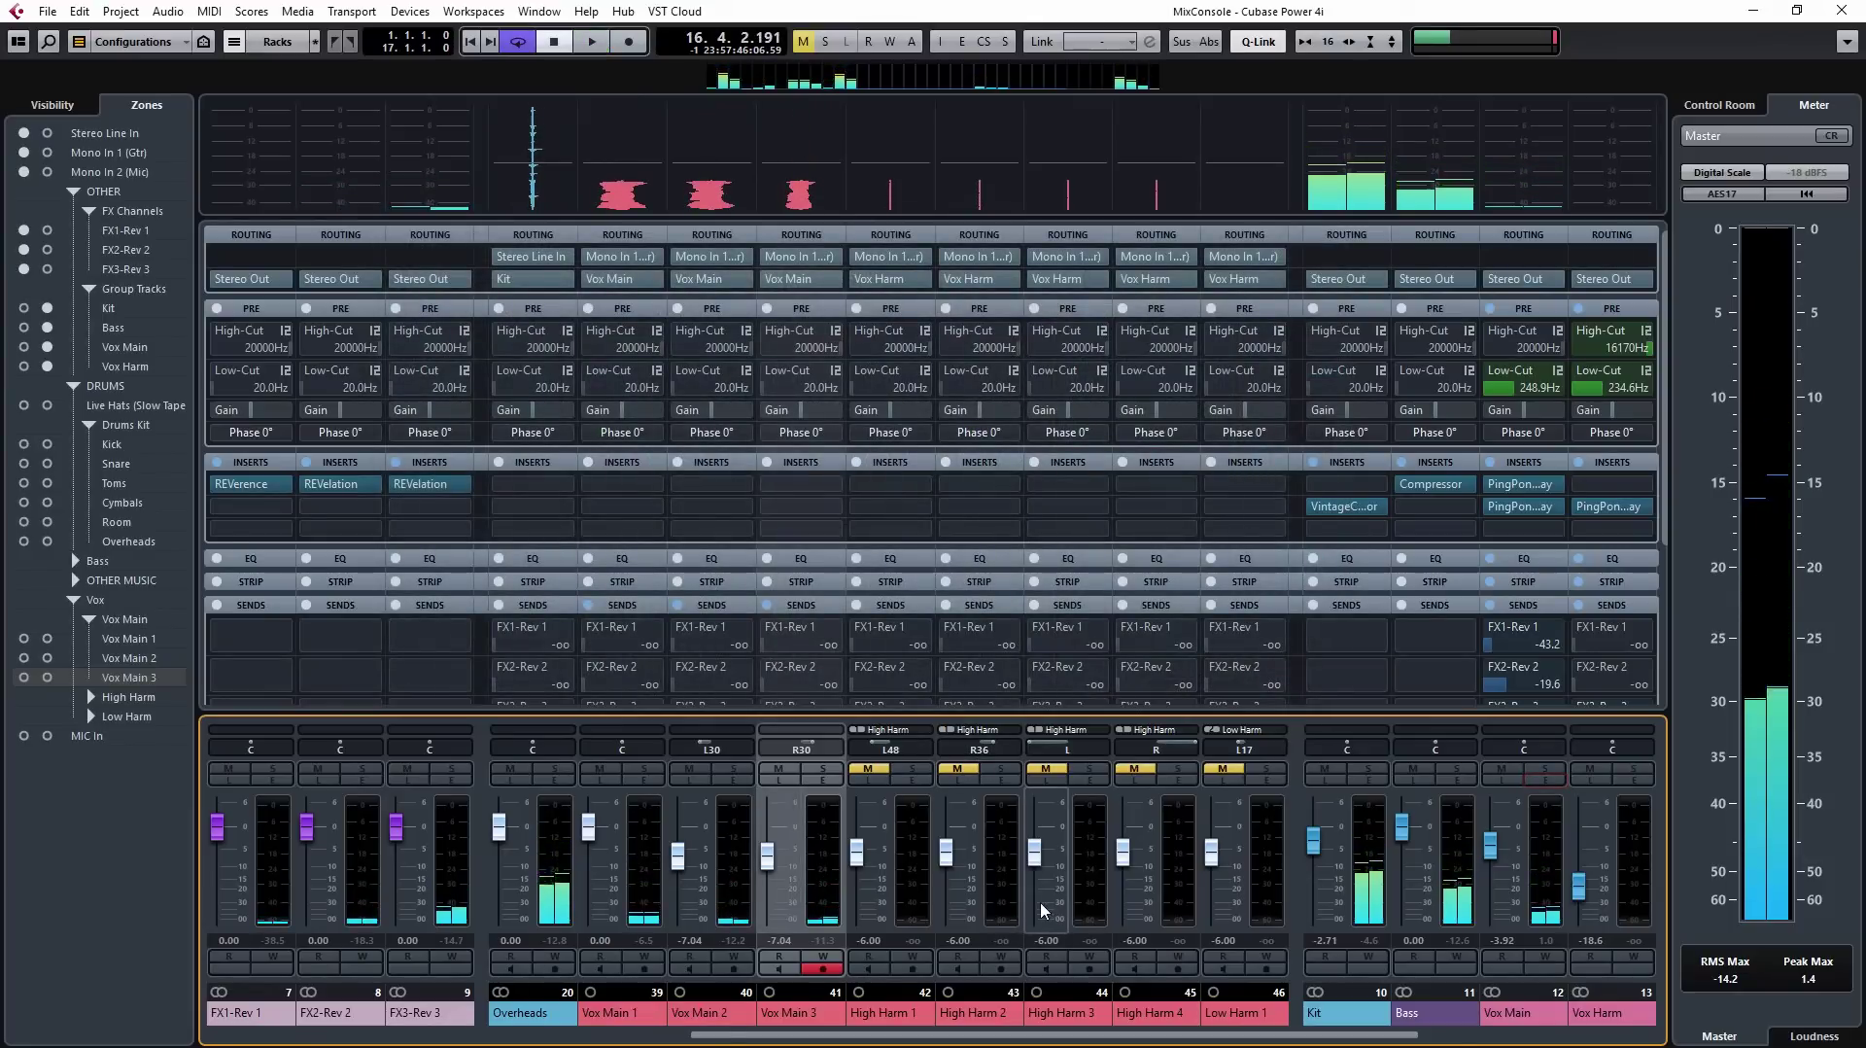
Step: Unmute the high and low harmony channels and mute the Vox Main group to hear Vox Harm and its insert without the lead
left_click(868, 769)
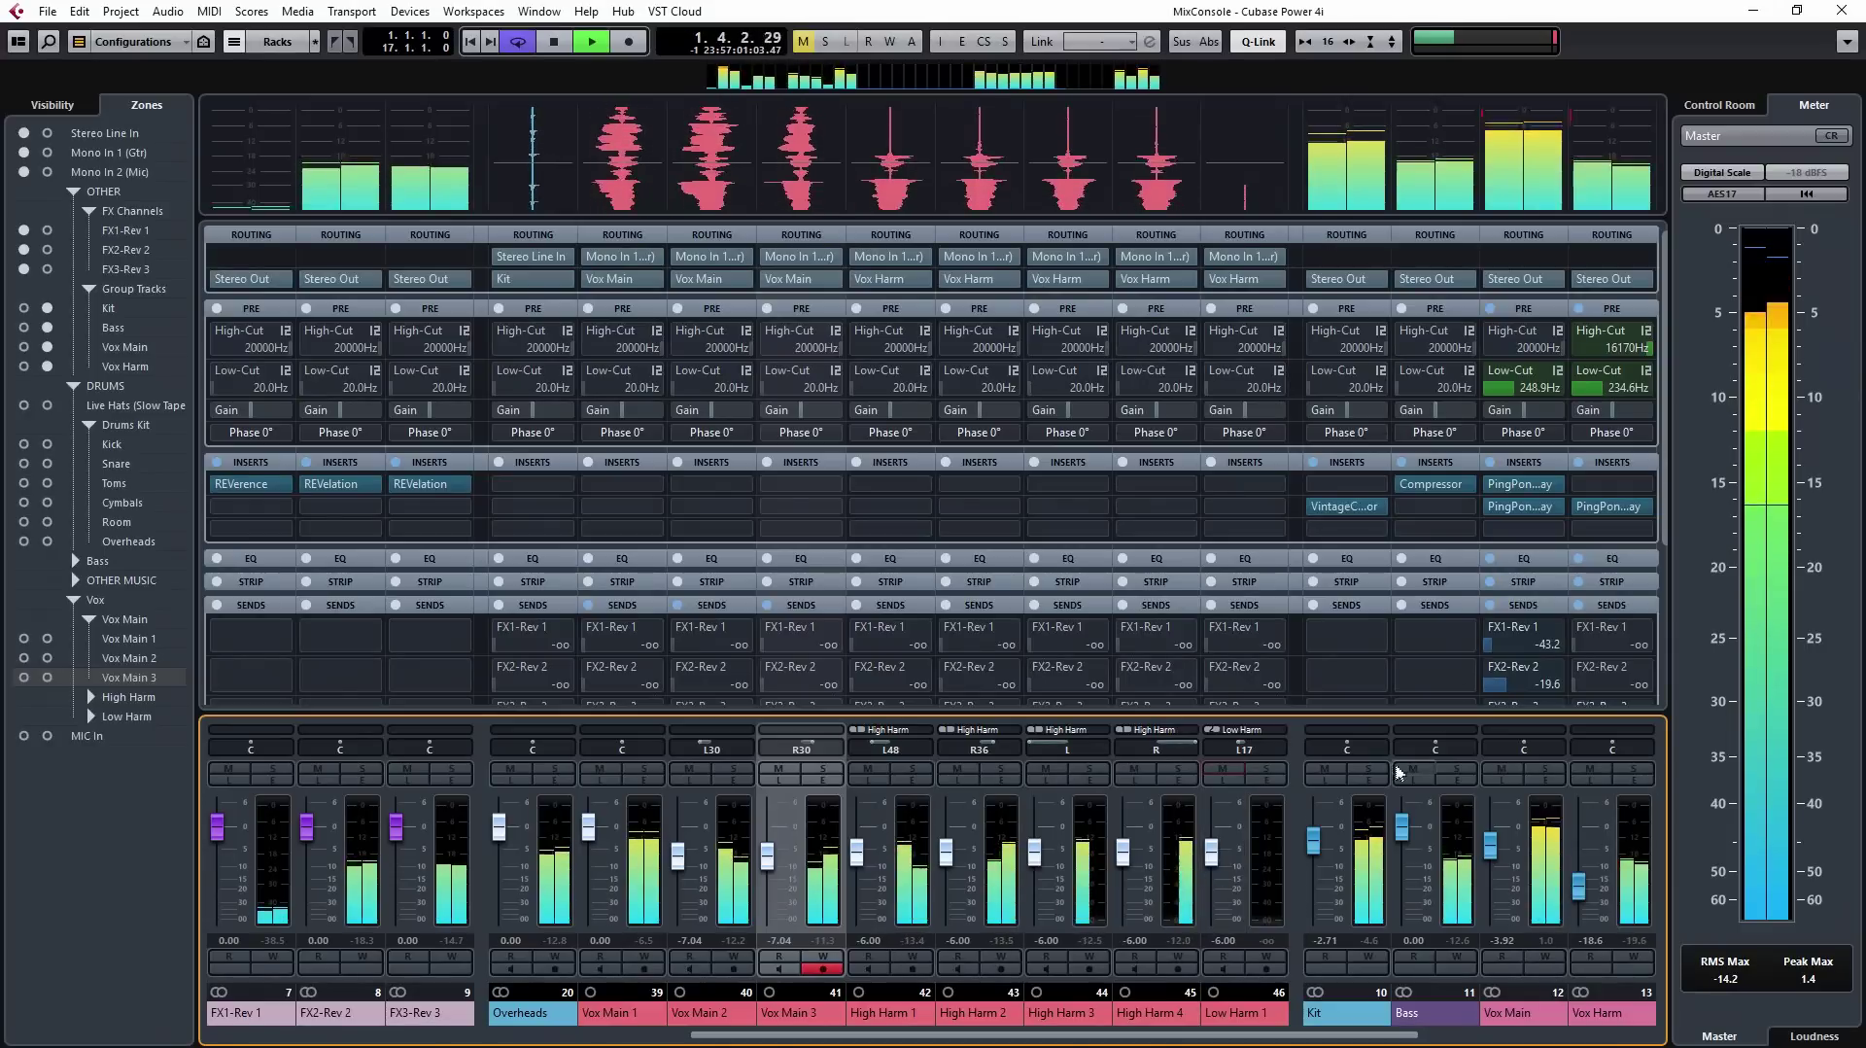
left_click(1498, 769)
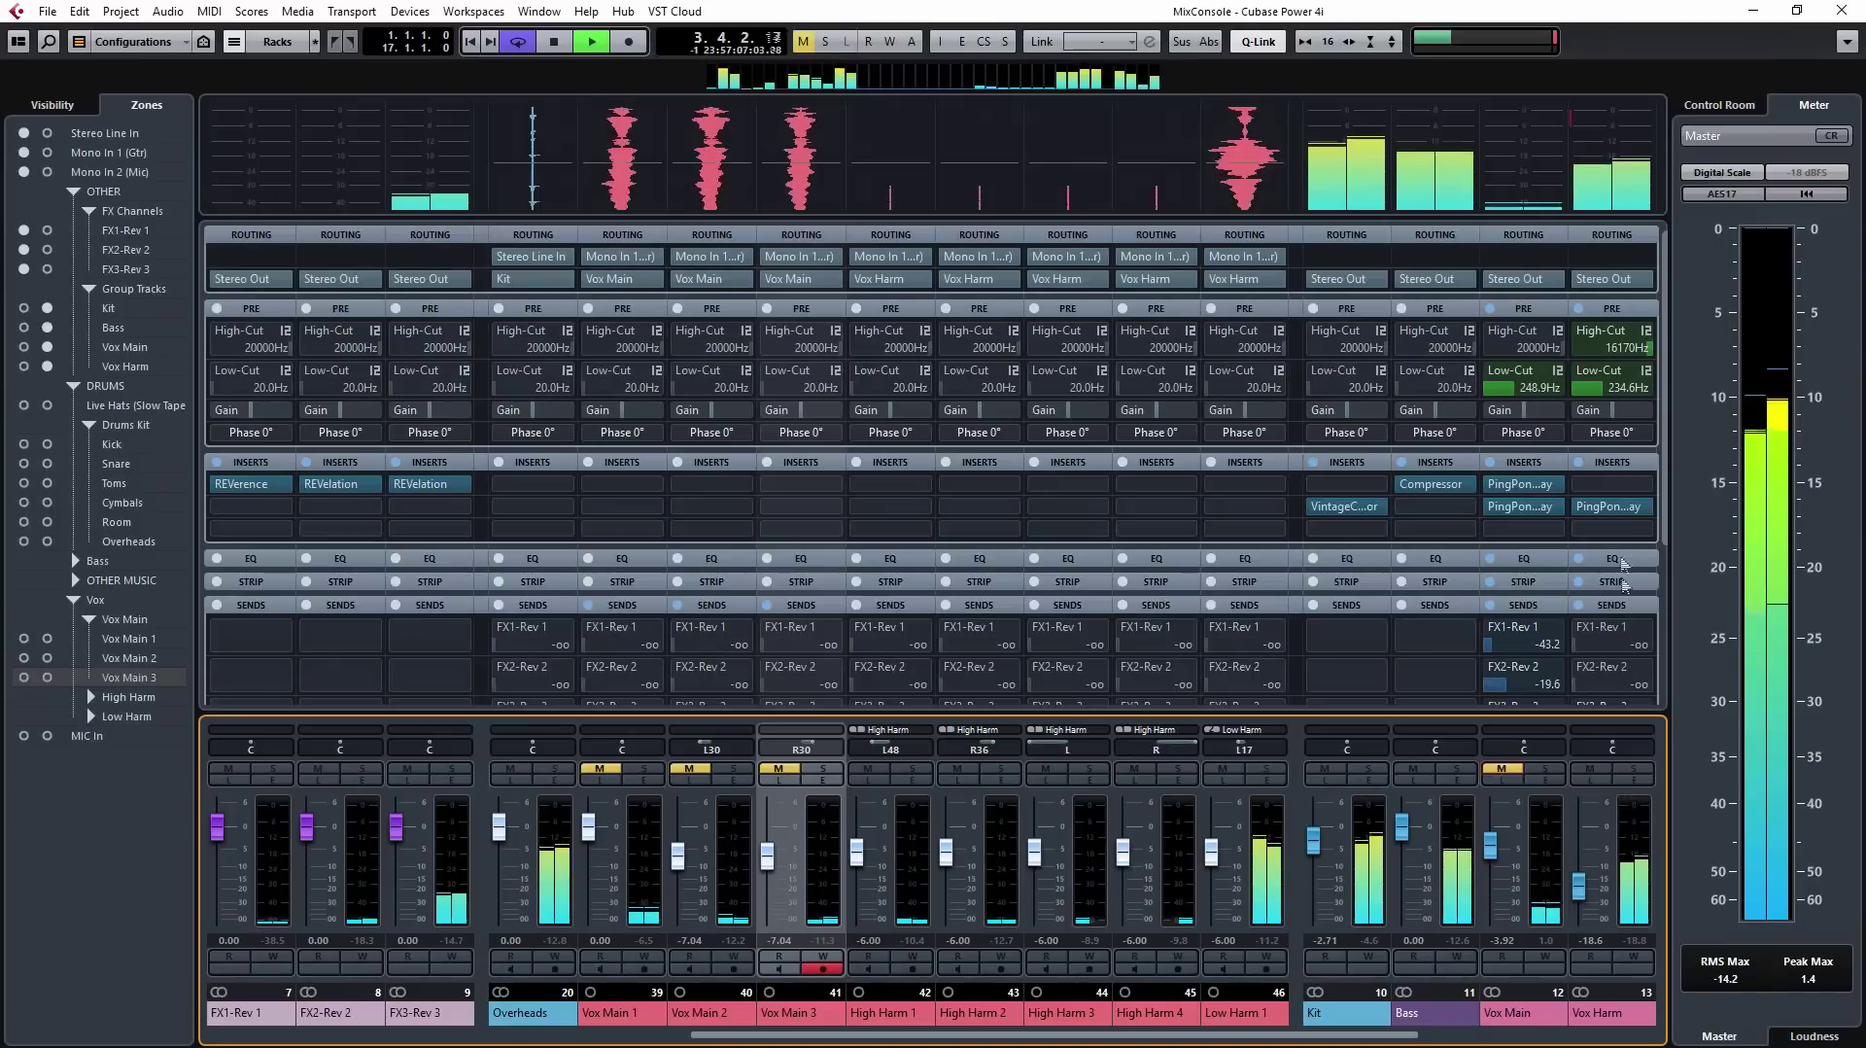
left_click(1624, 507)
left_click(1633, 532)
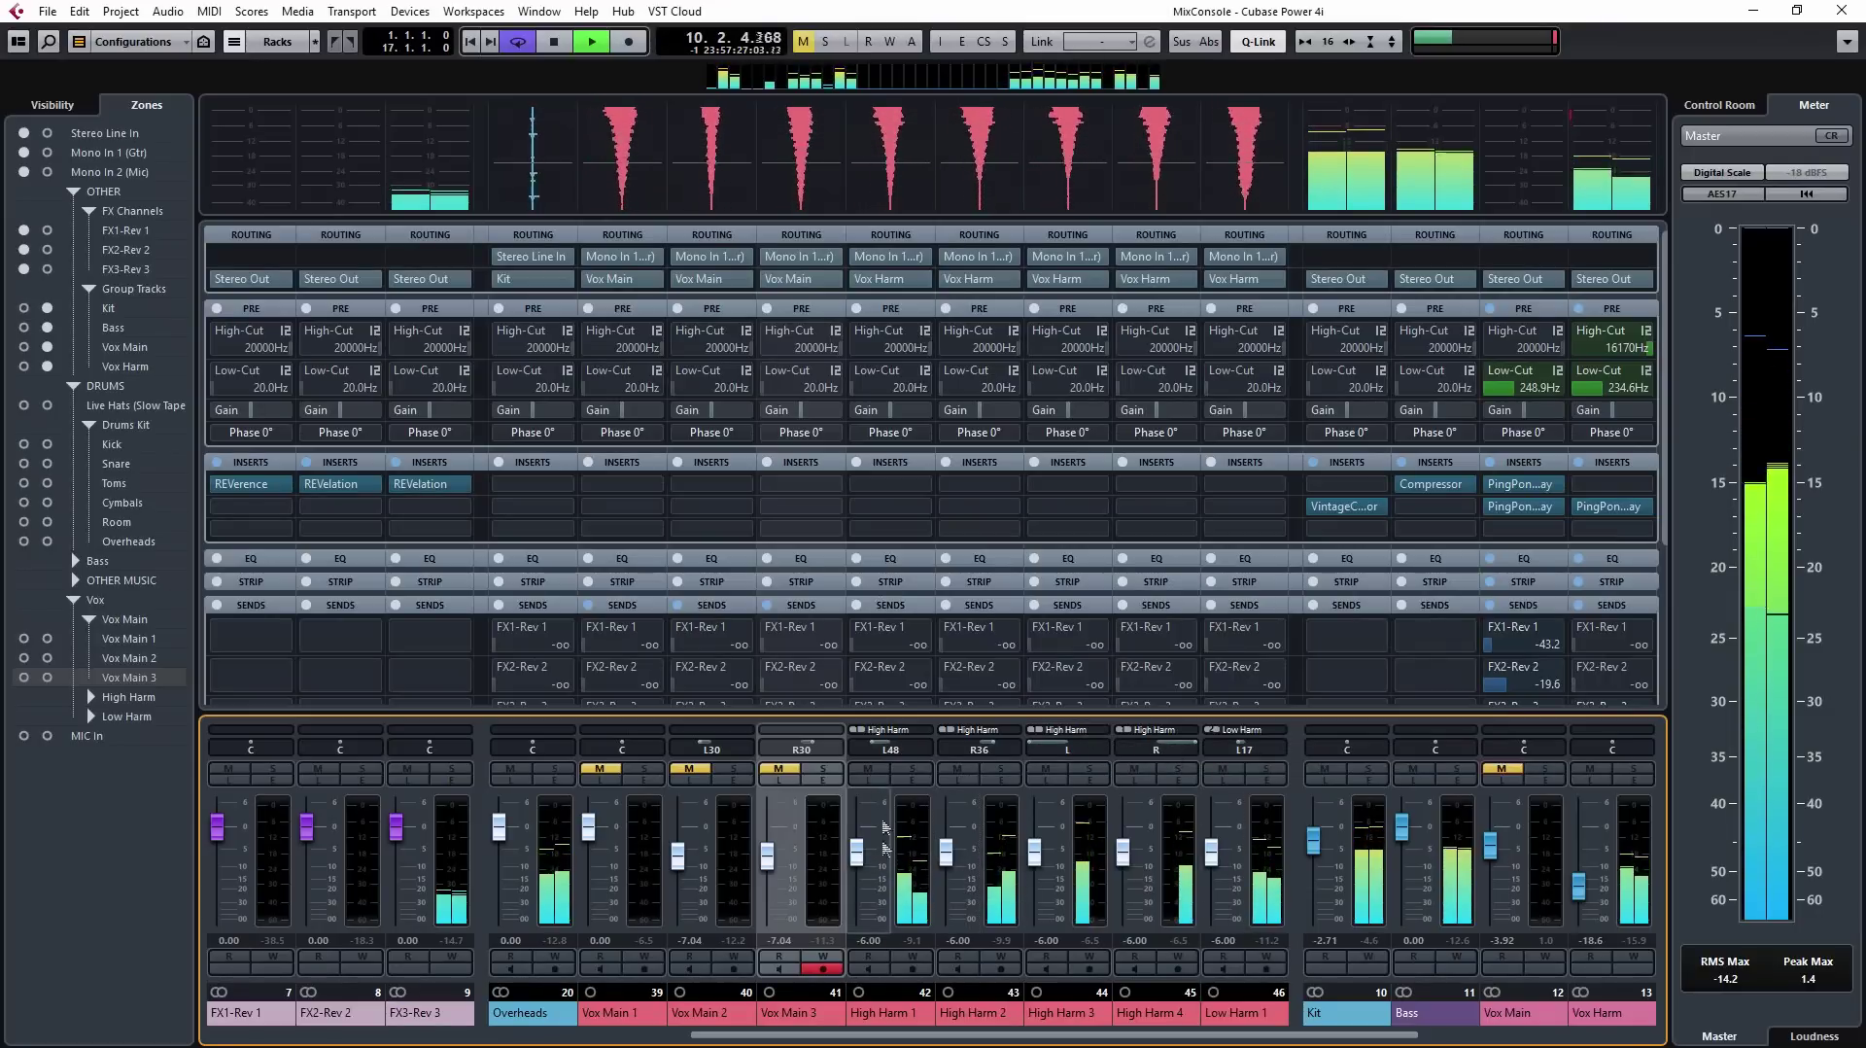
Step: Compare the high and low harmonies by muting each linked set in turn during playback, leaving both unmuted
left_click(870, 770)
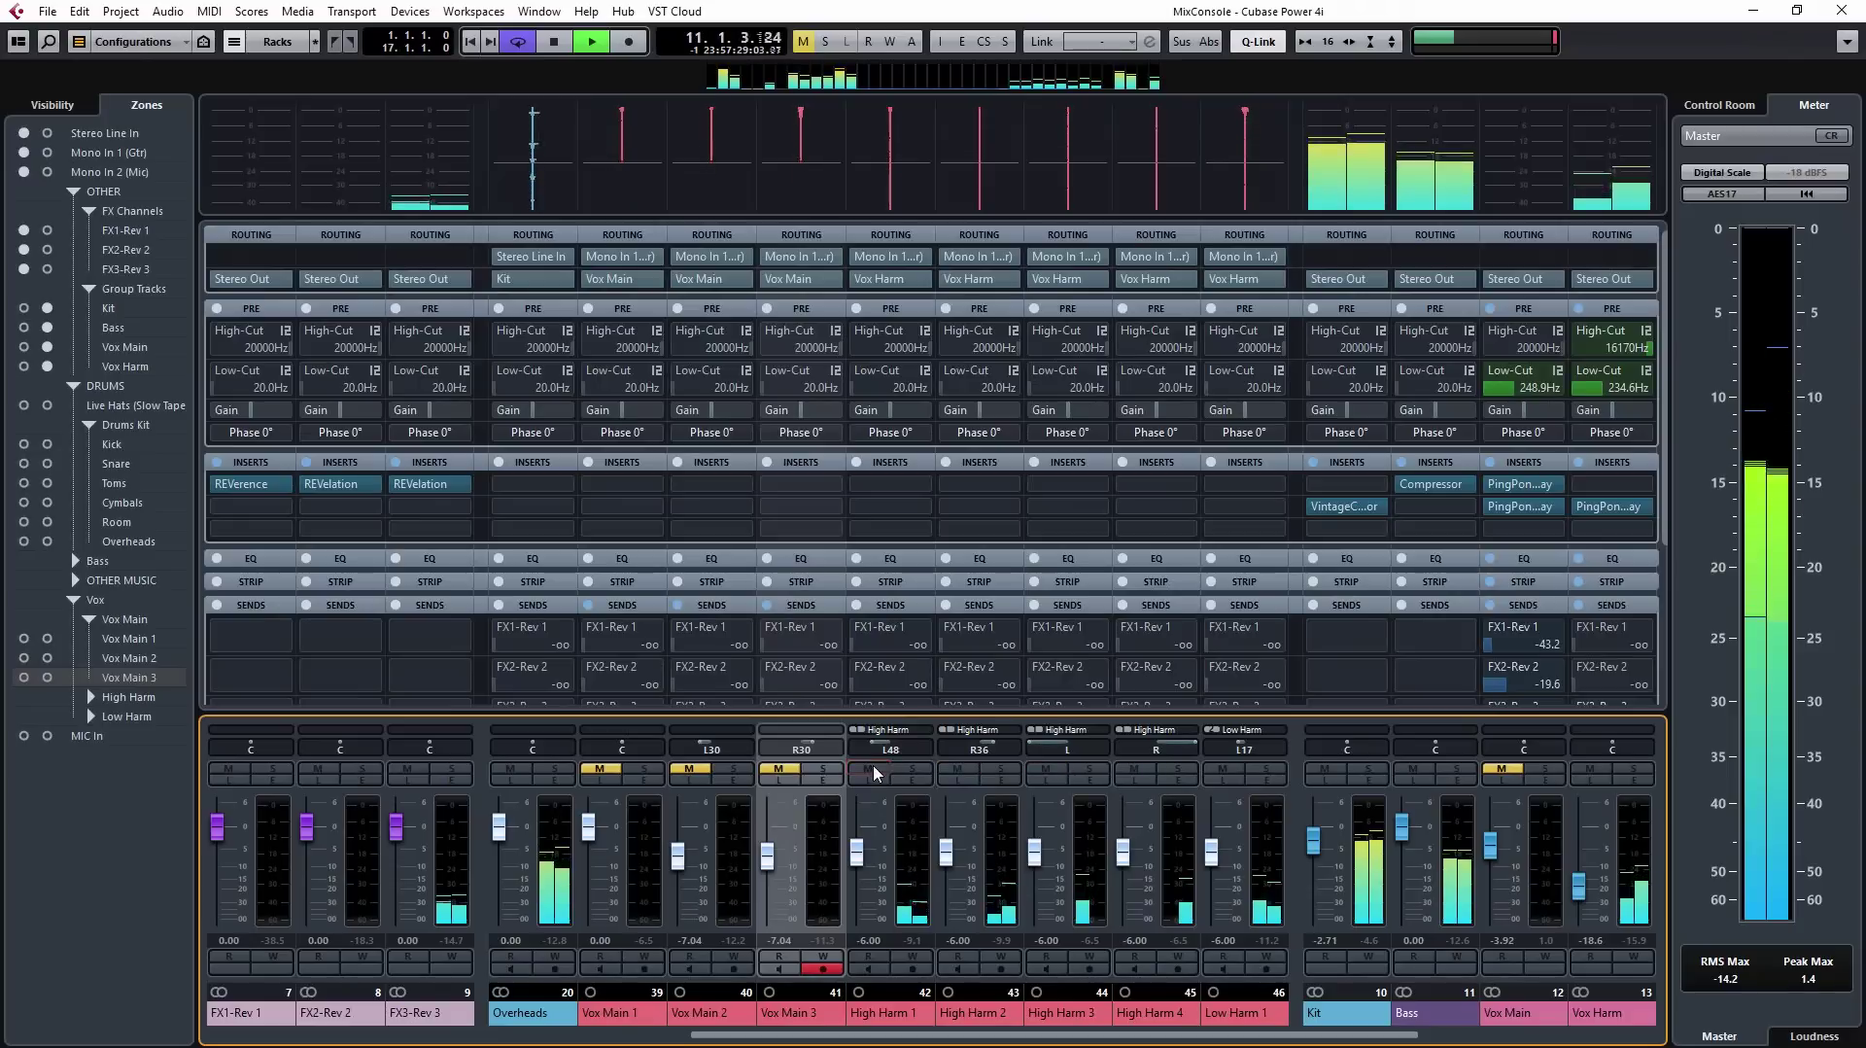
scroll(1059, 1040, "right", 3)
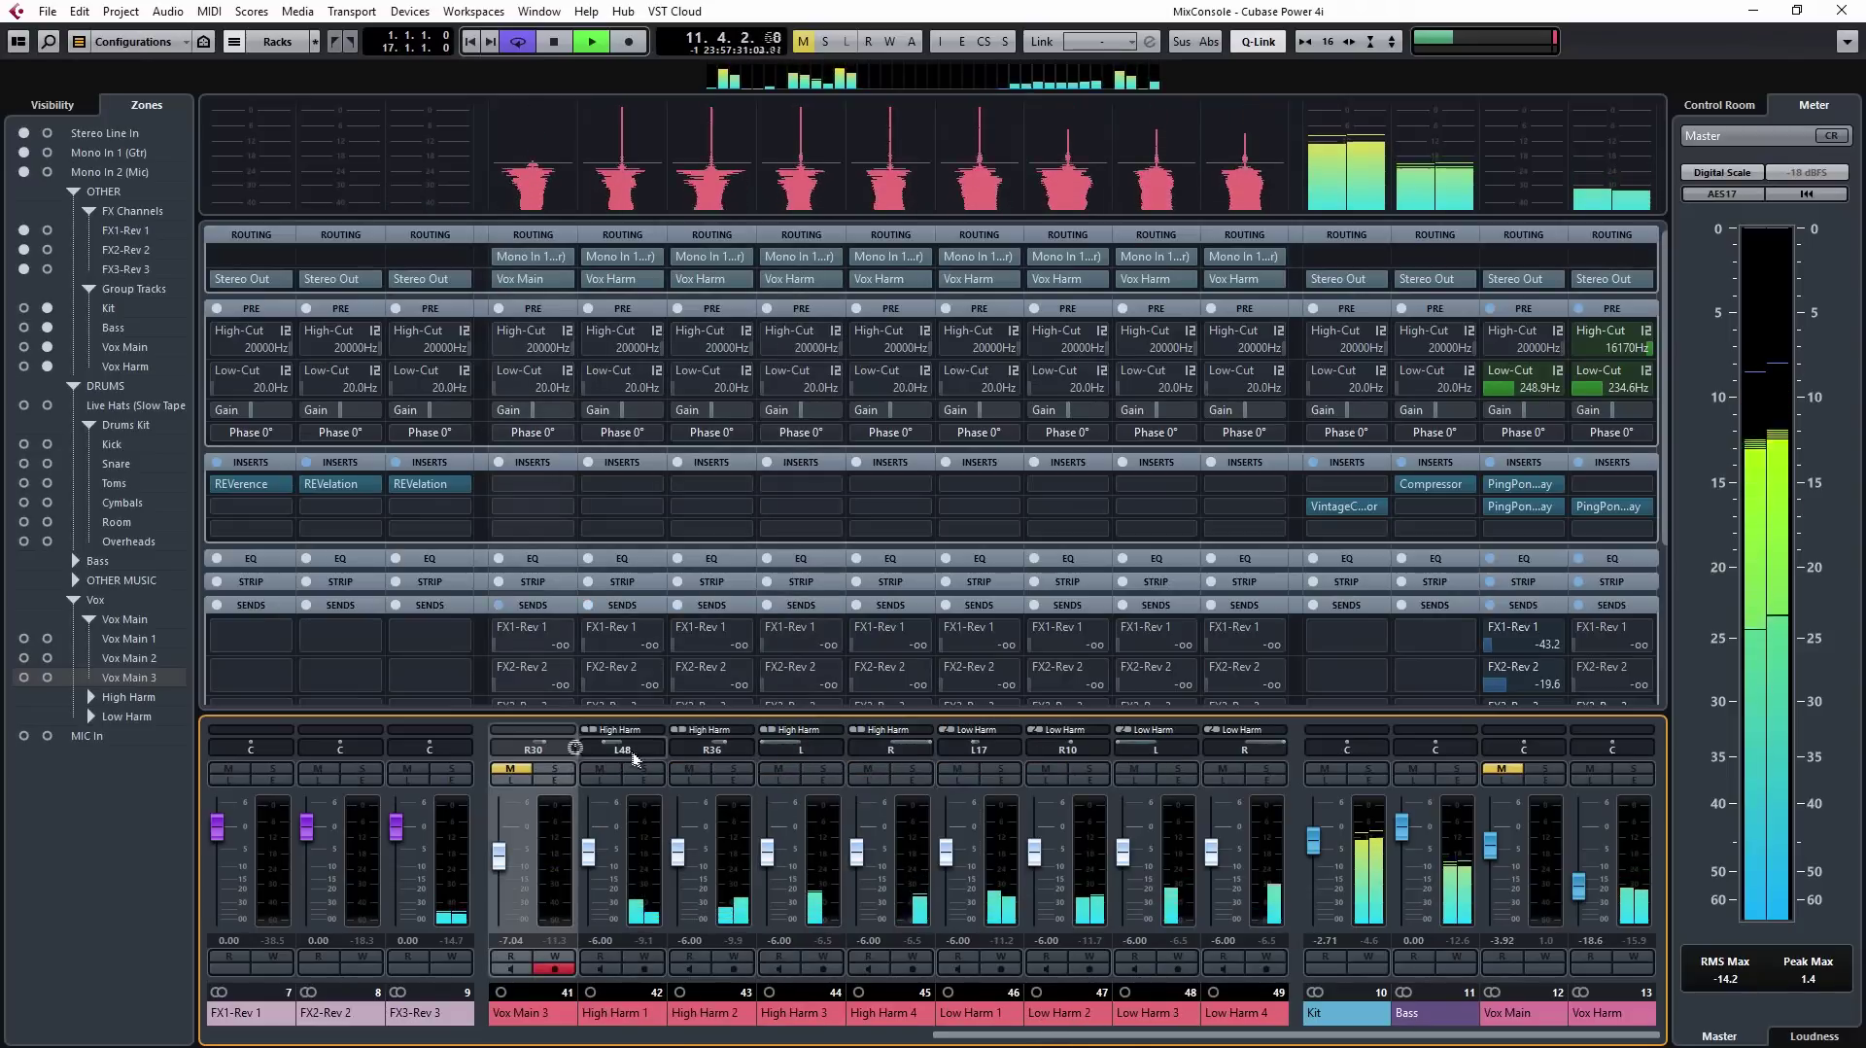
left_click(600, 769)
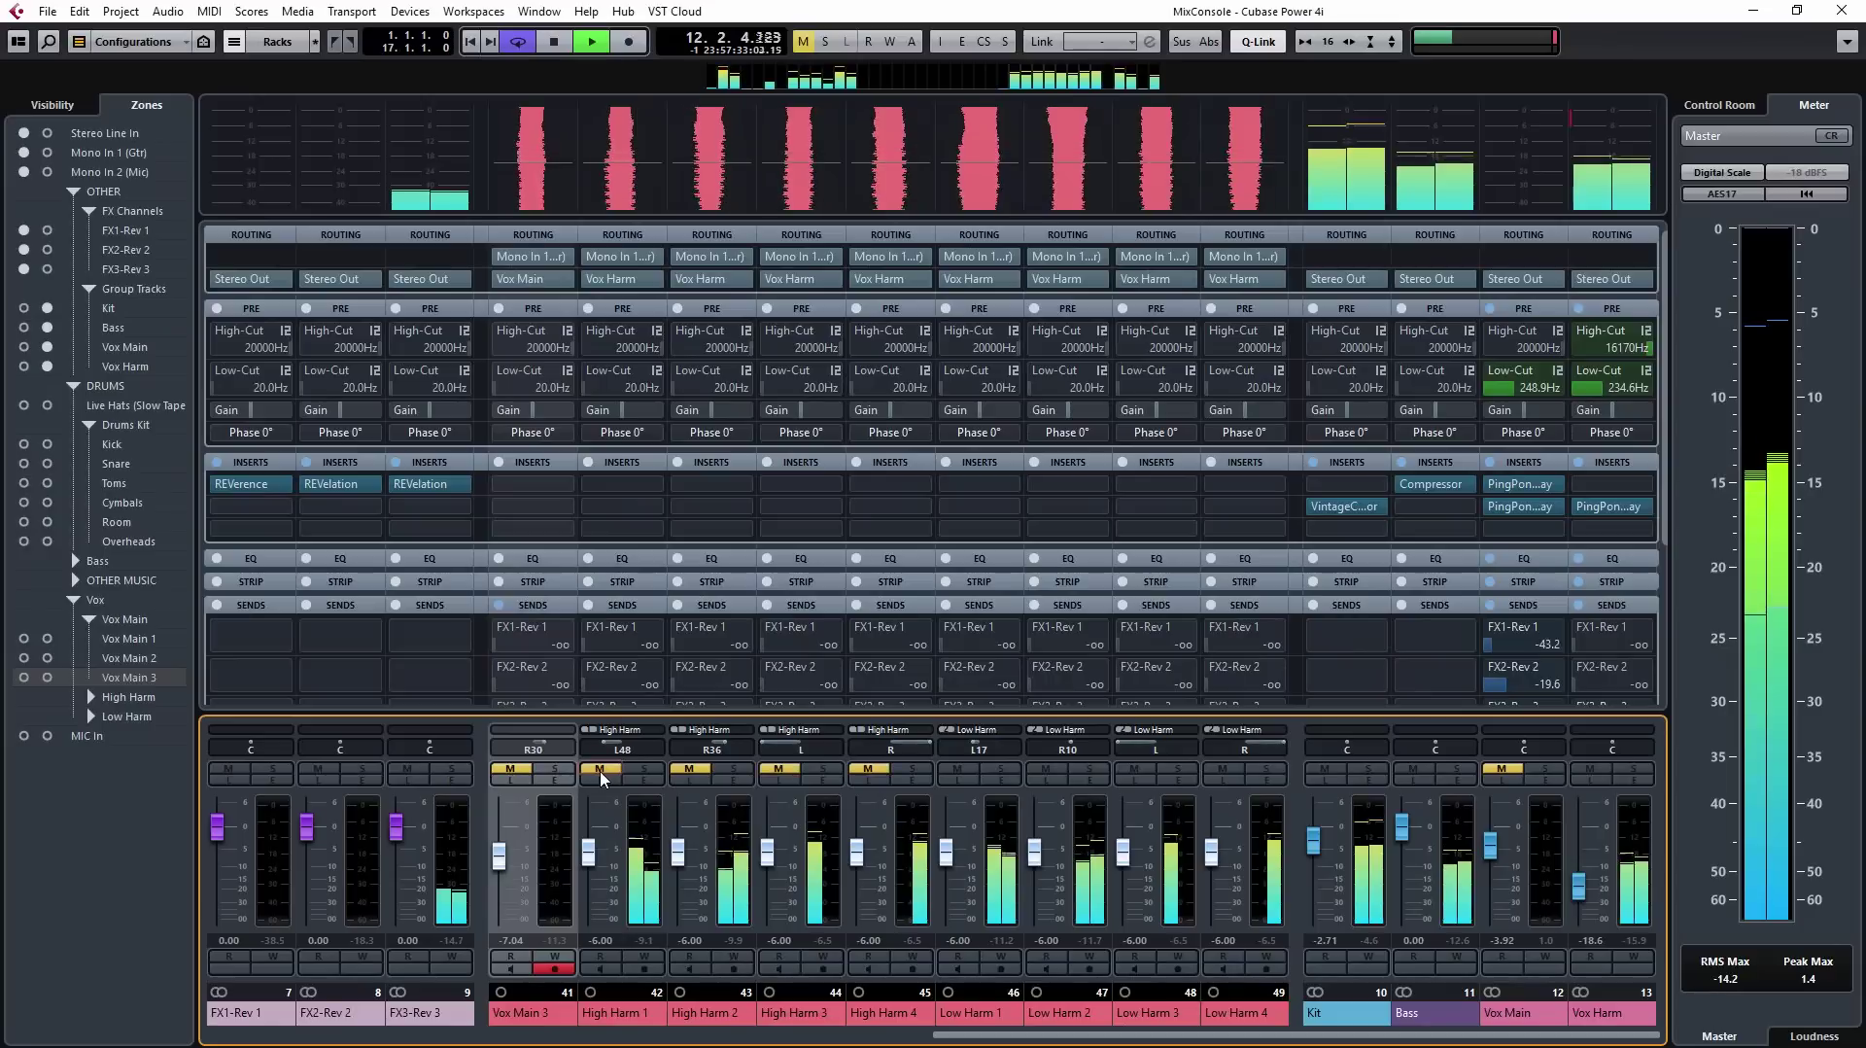
left_click(957, 769)
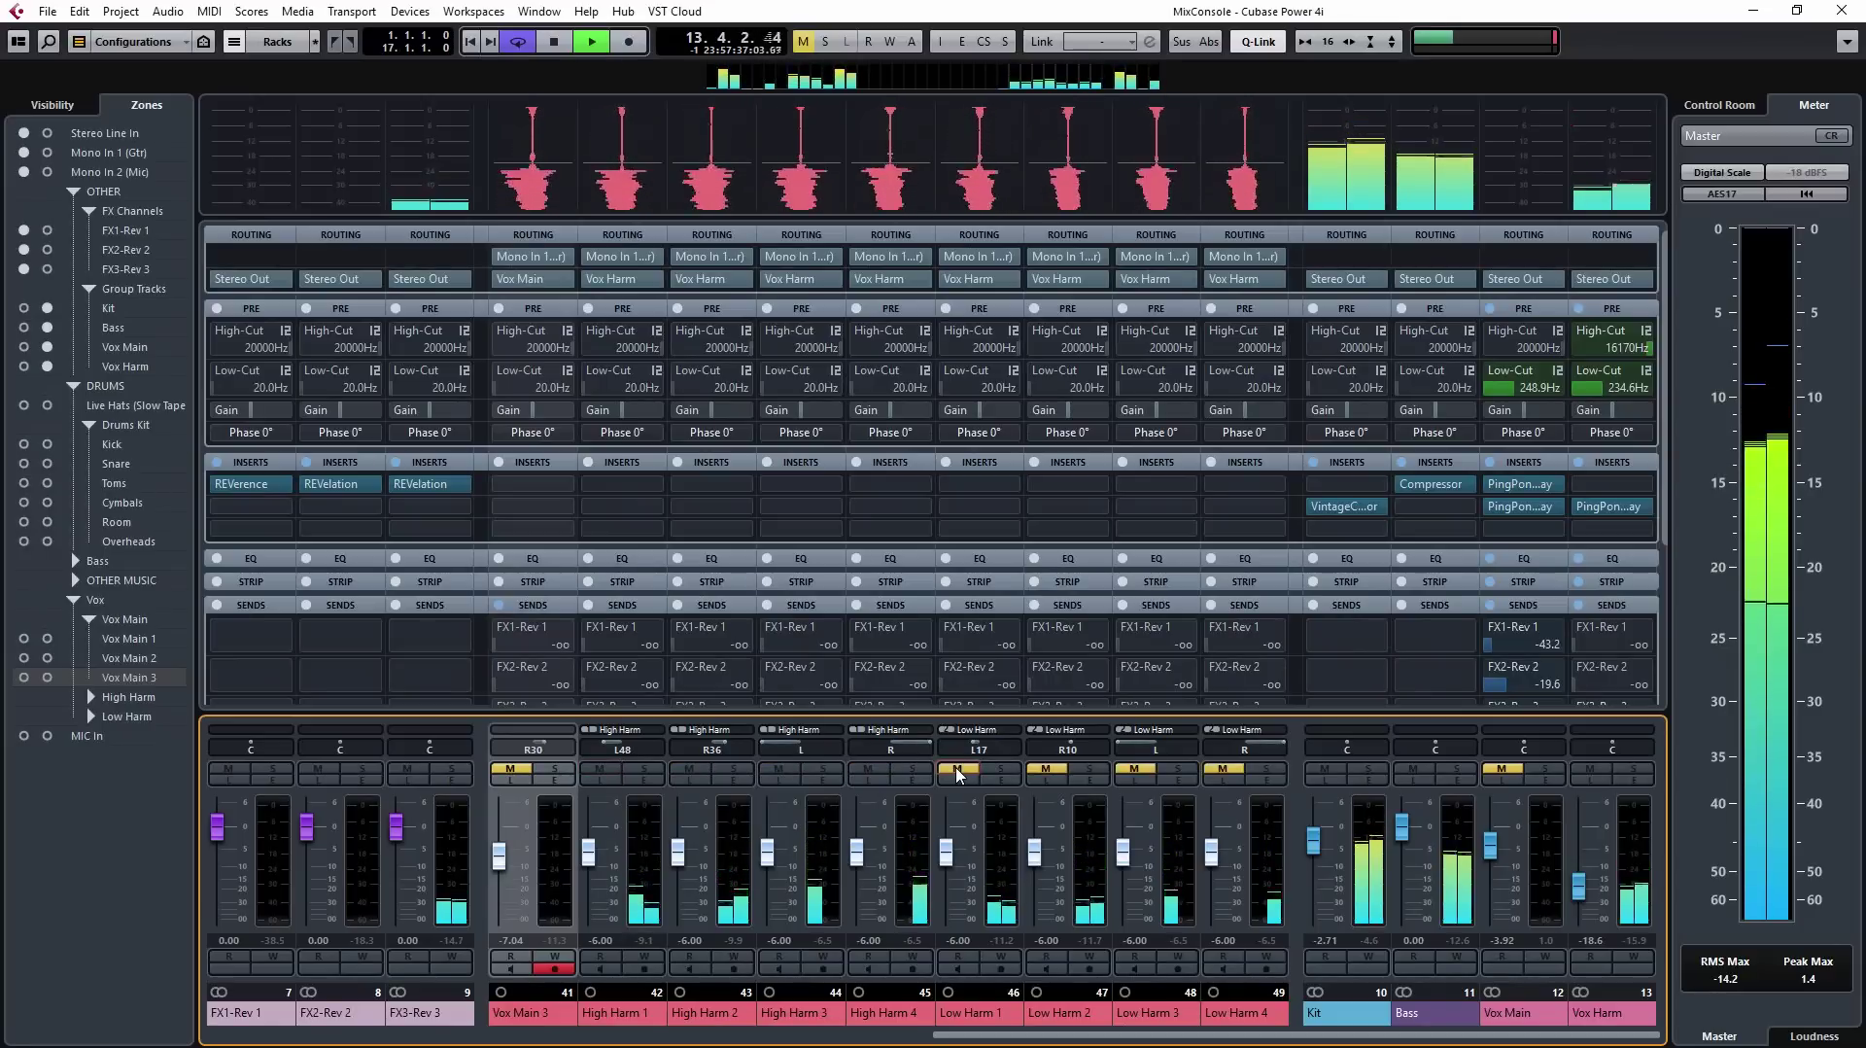
left_click(957, 769)
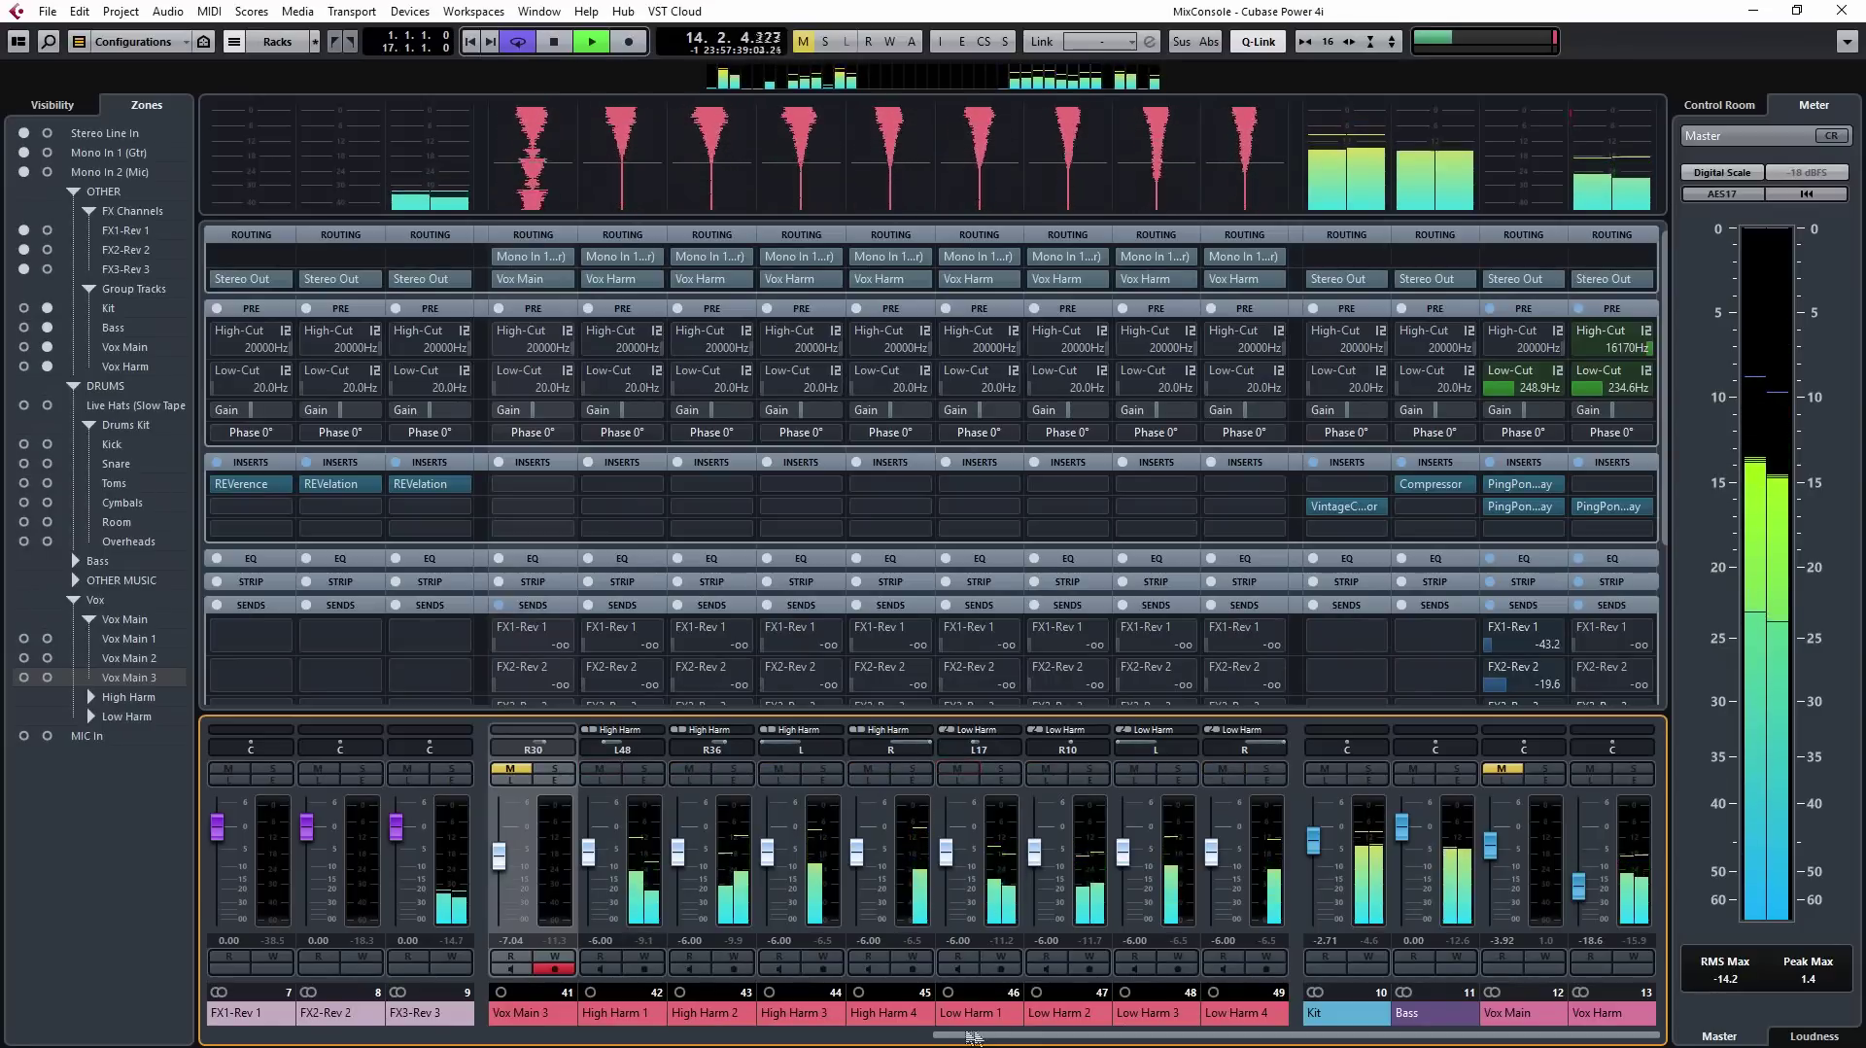
Step: Show the mixer's channel visibility list and unmute the Vox Main group
scroll(984, 1038, "left", 1)
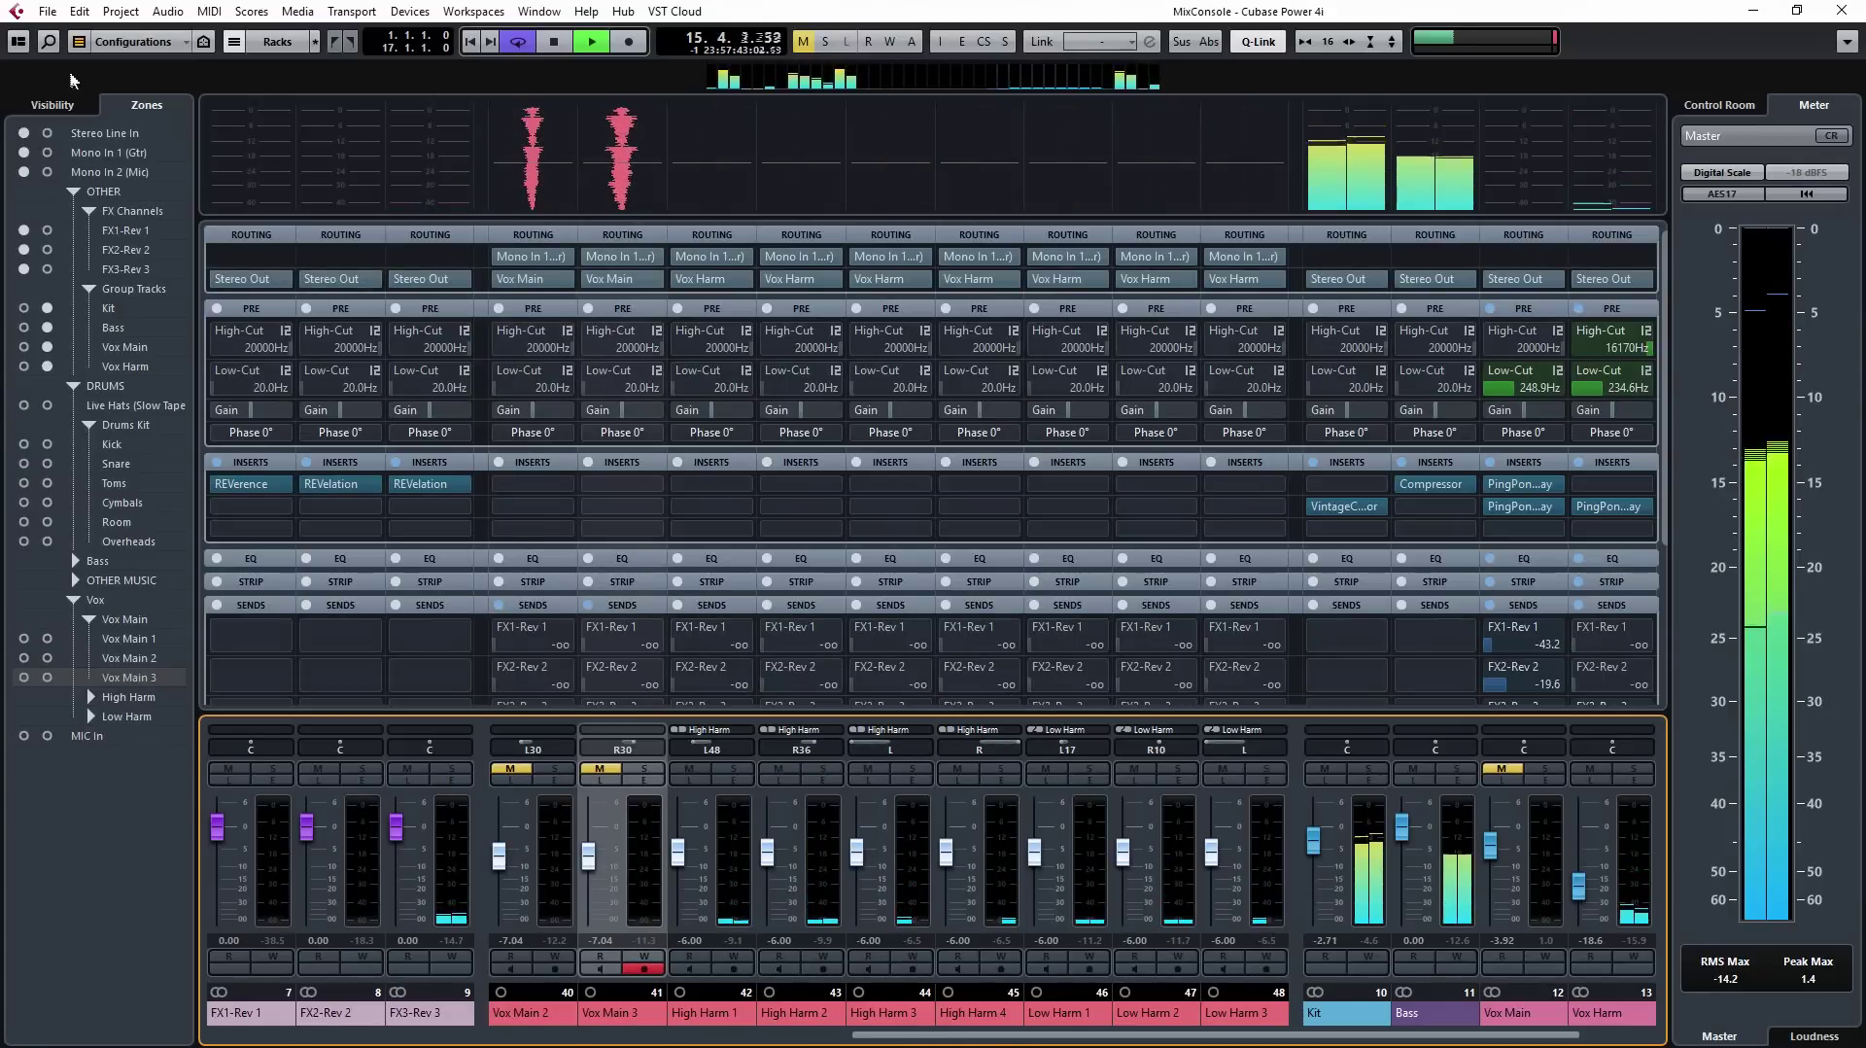
left_click(60, 107)
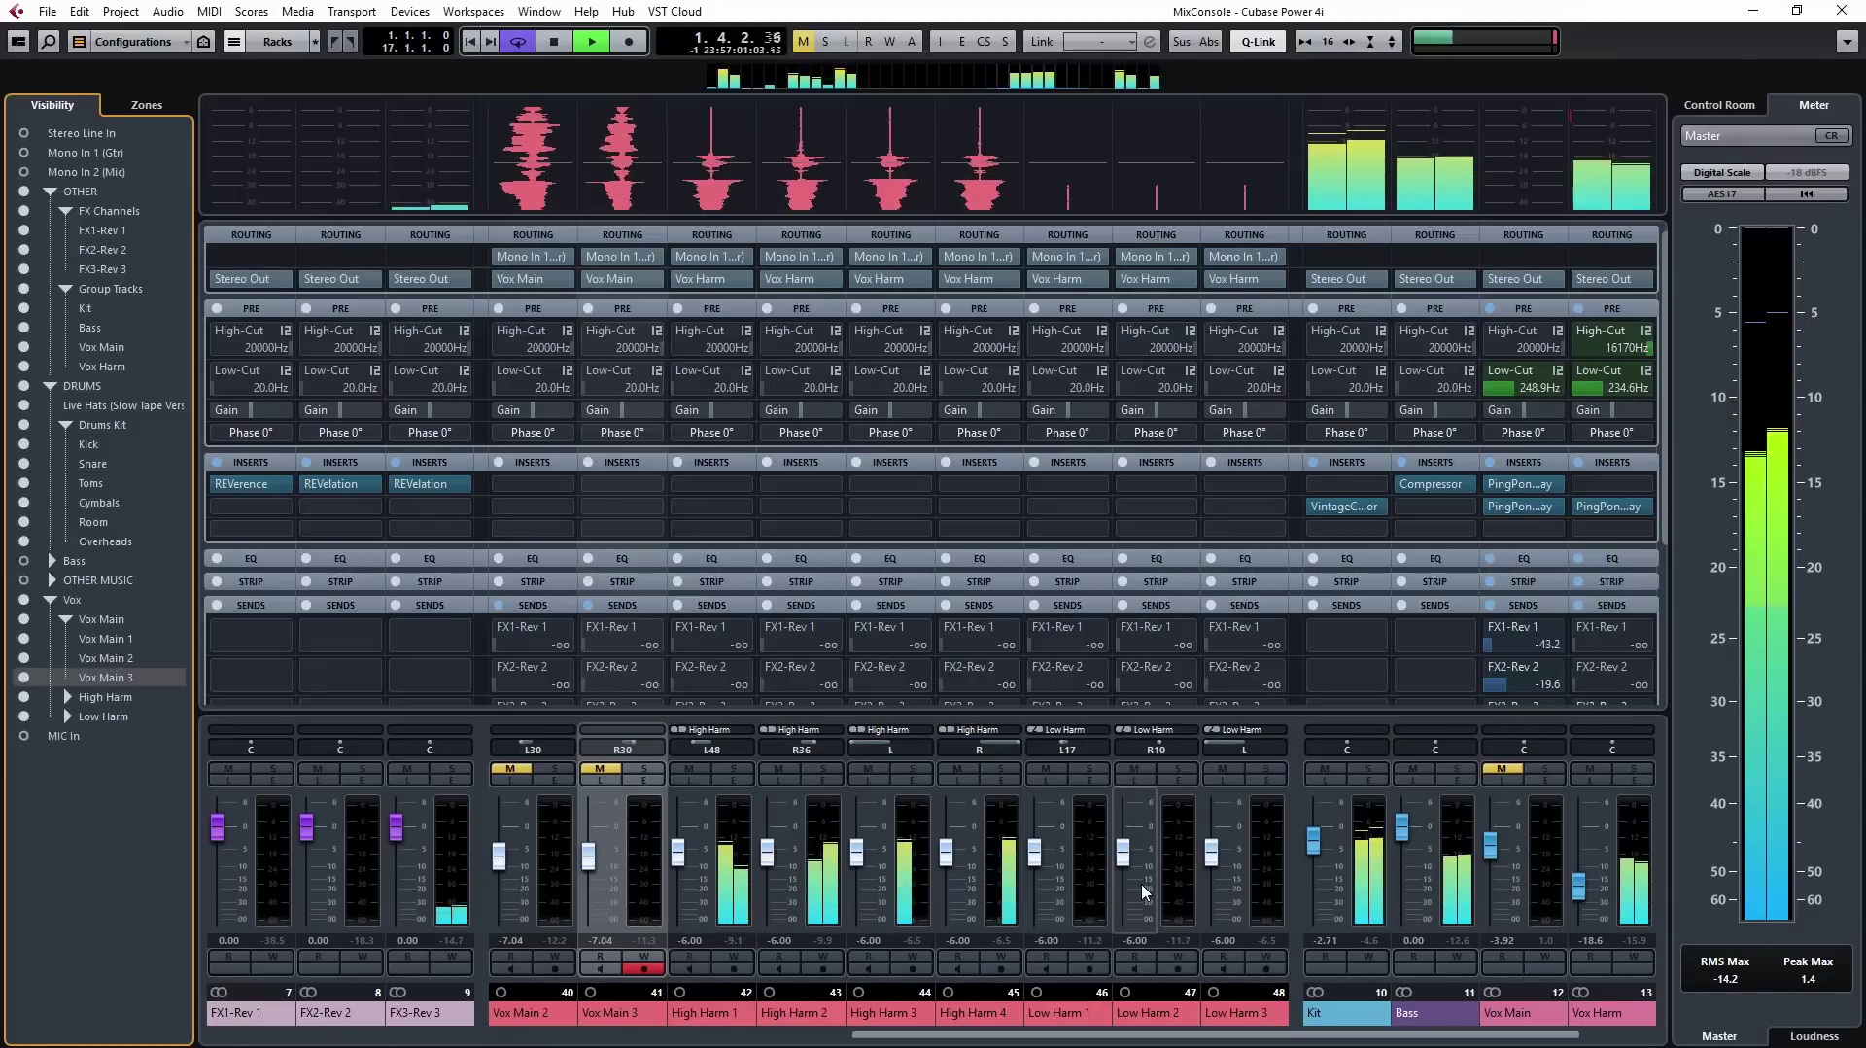
left_click(1519, 771)
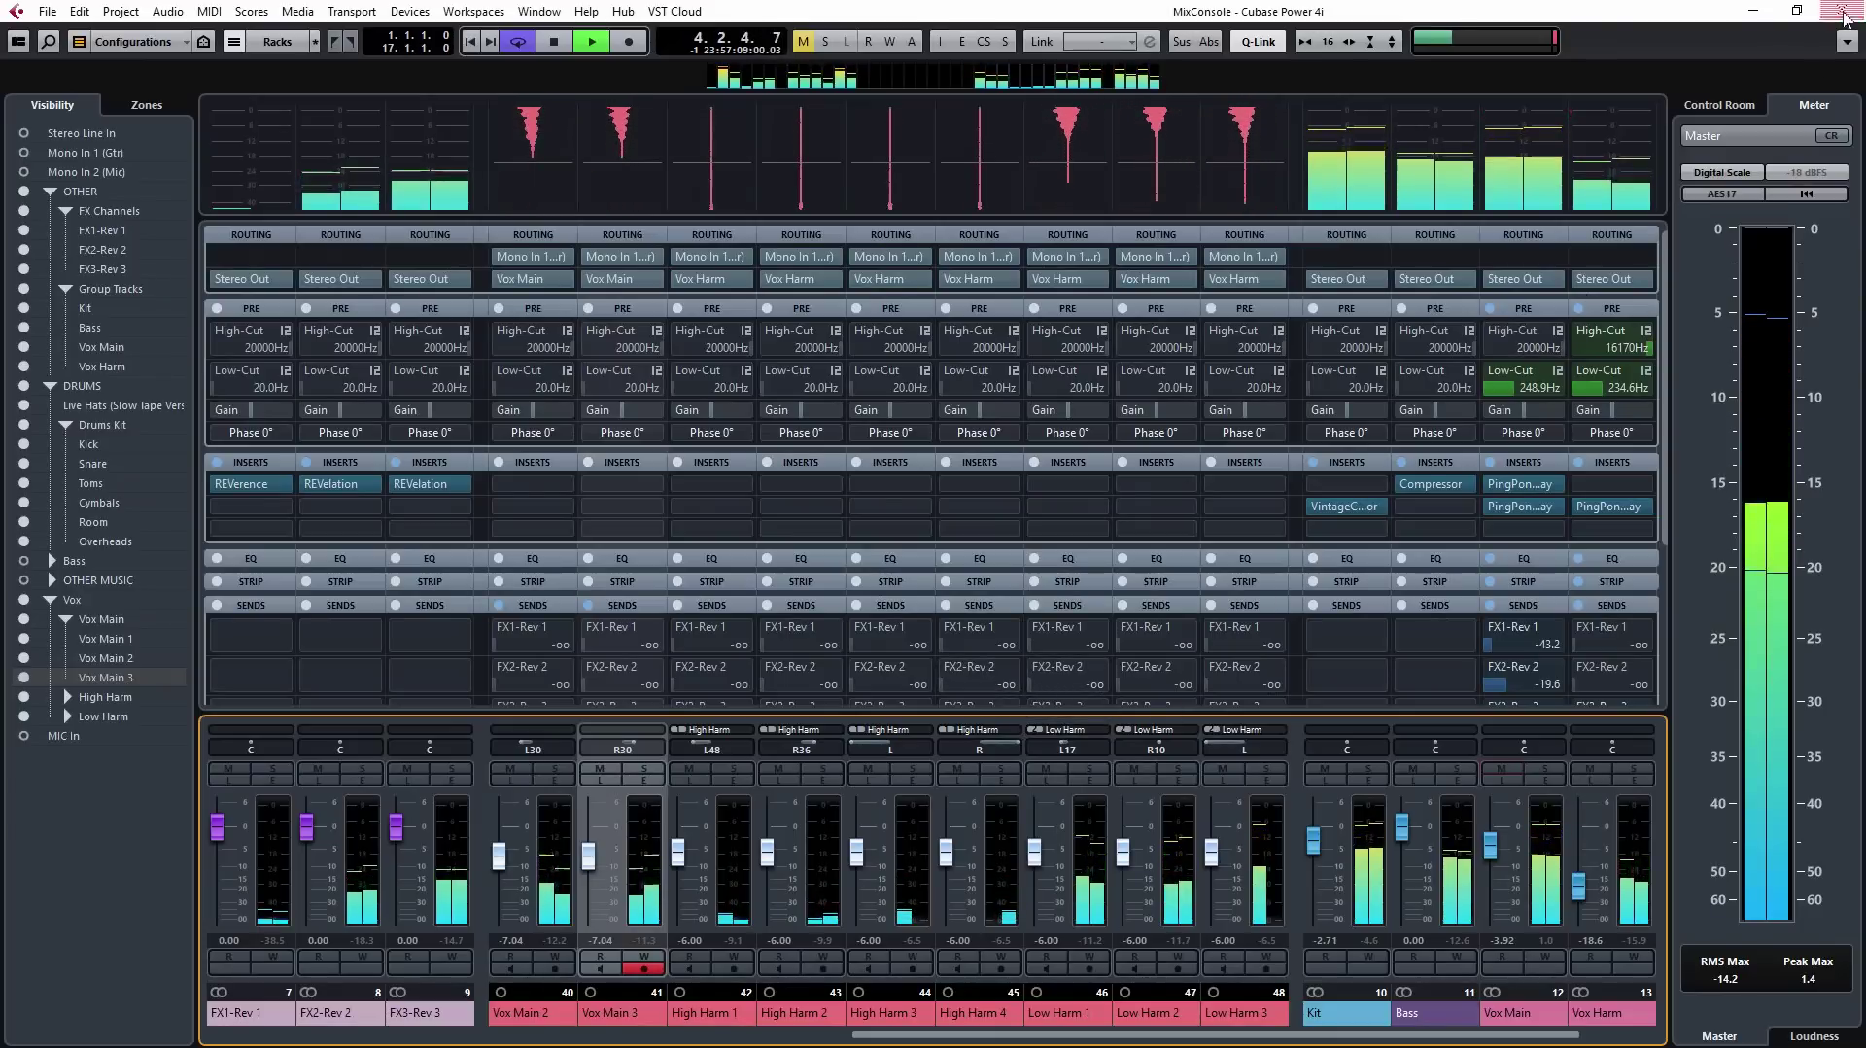
Step: Switch to the project window and unmute the High Harm and Low Harm folder tracks
key("F3")
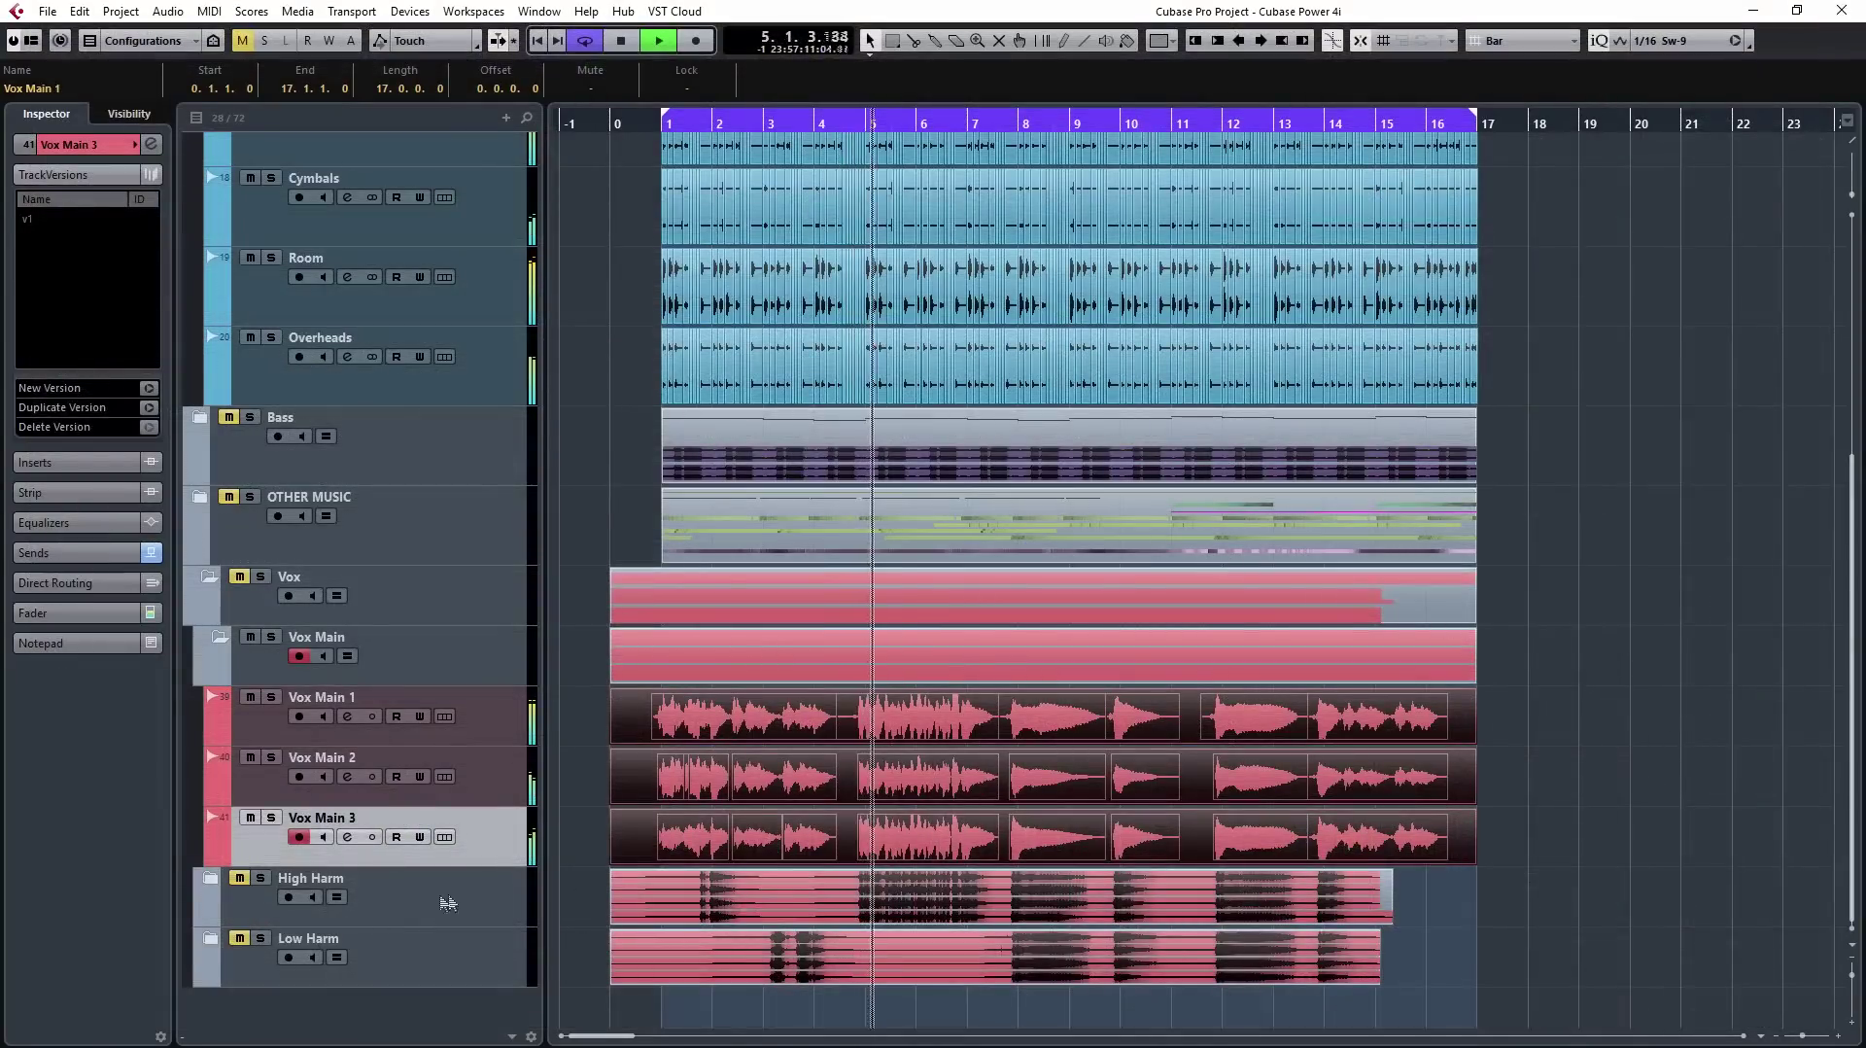
left_click(240, 879)
left_click(241, 938)
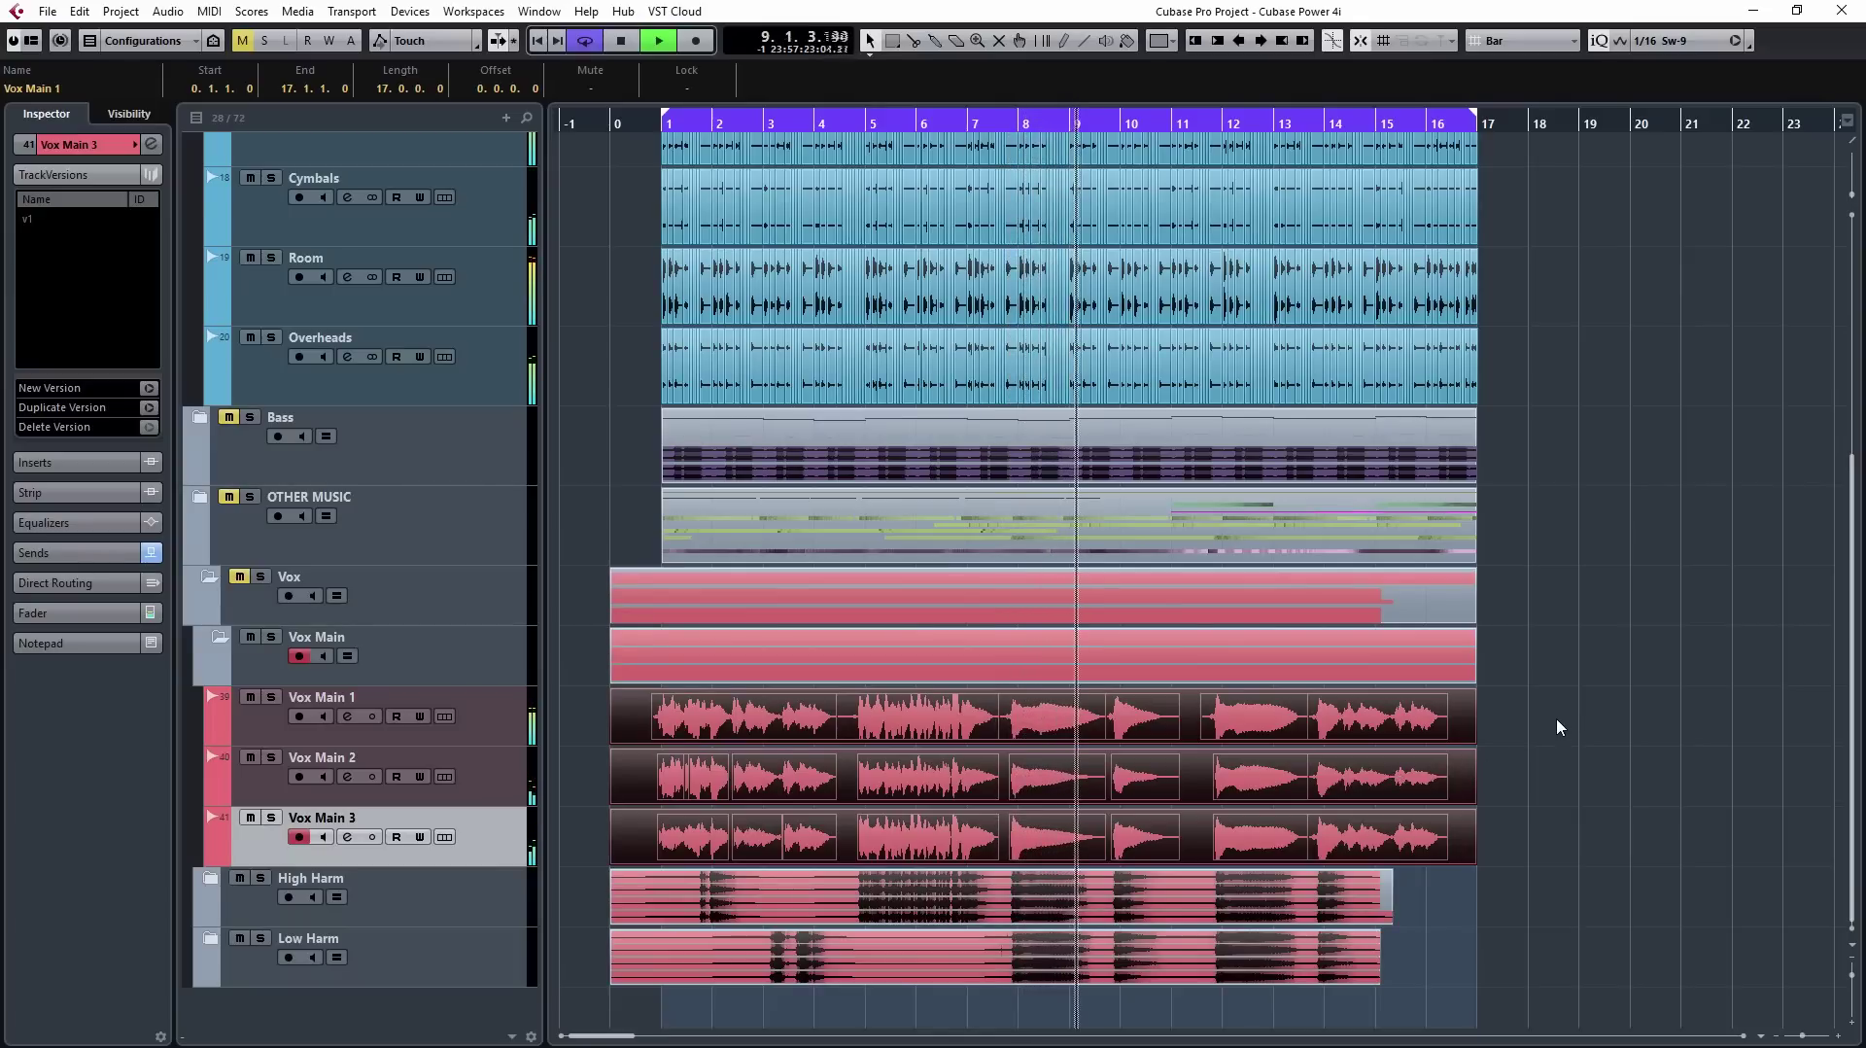
Step: Return to the MixConsole and look at the available mixer configurations
key("F3")
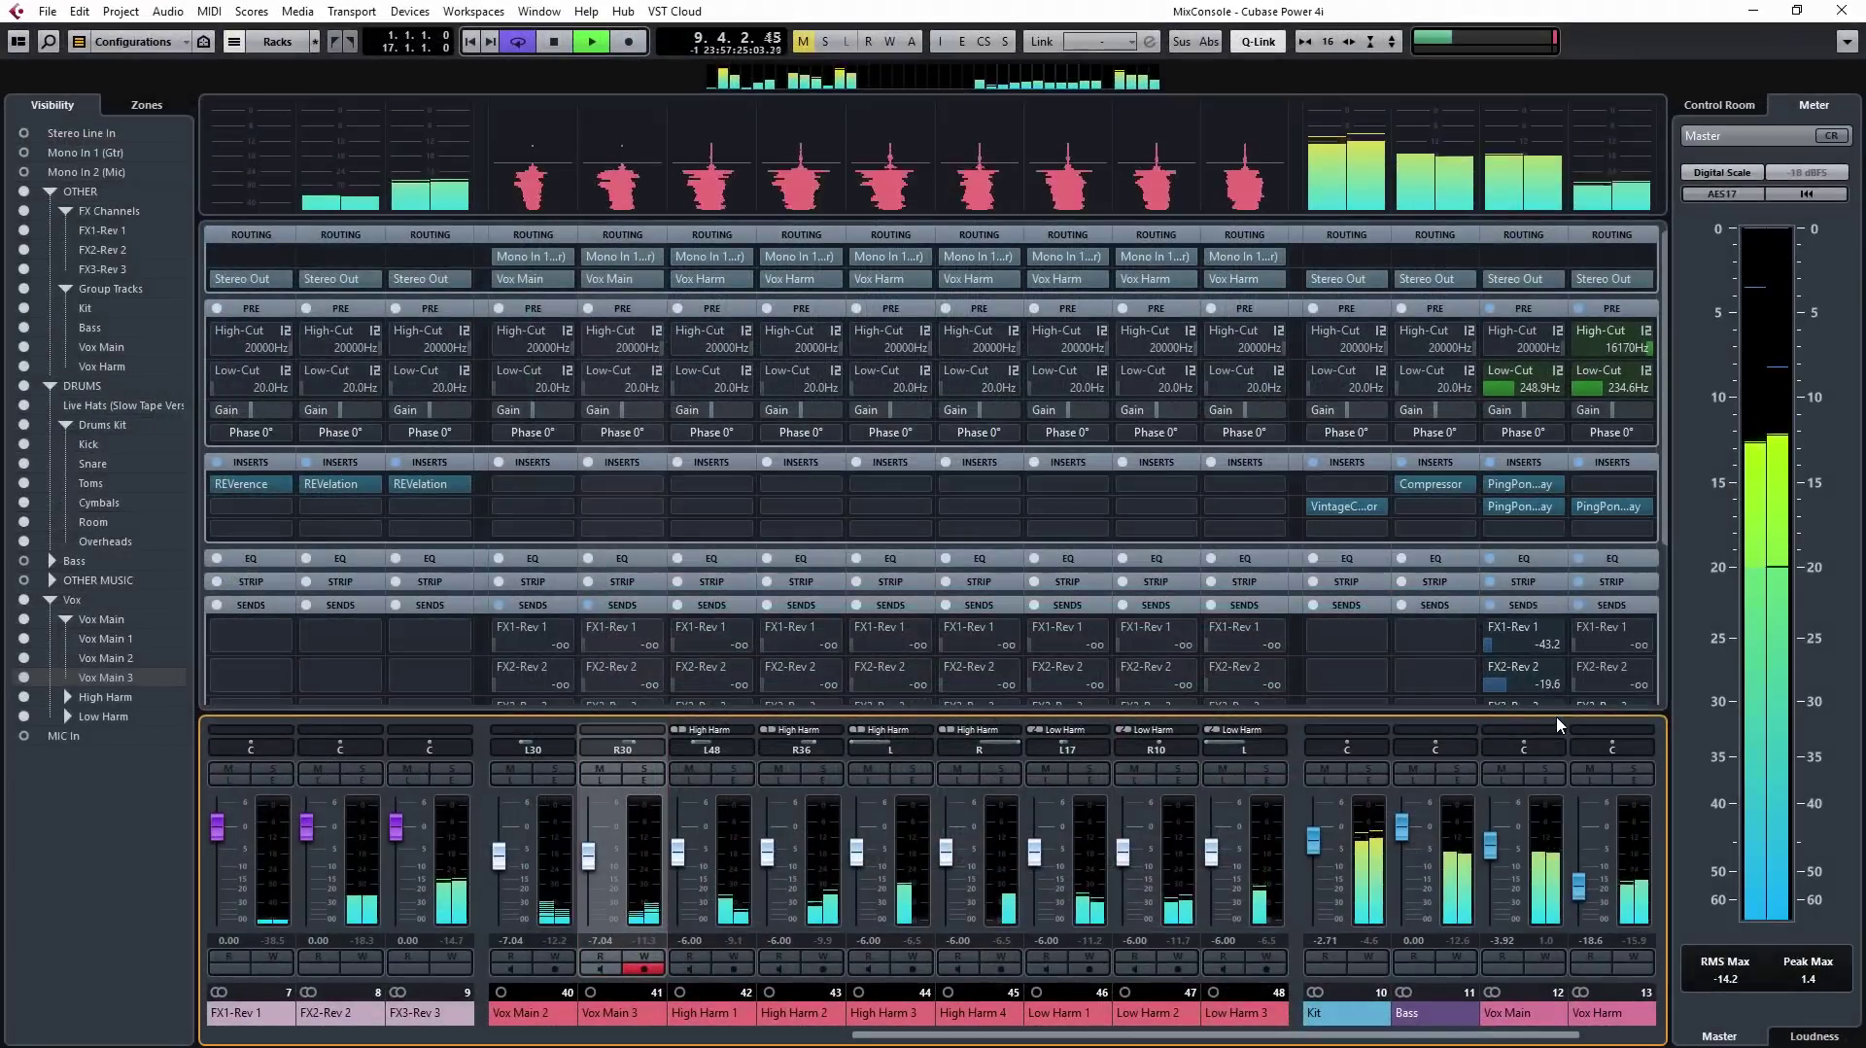
left_click(130, 44)
left_click(129, 44)
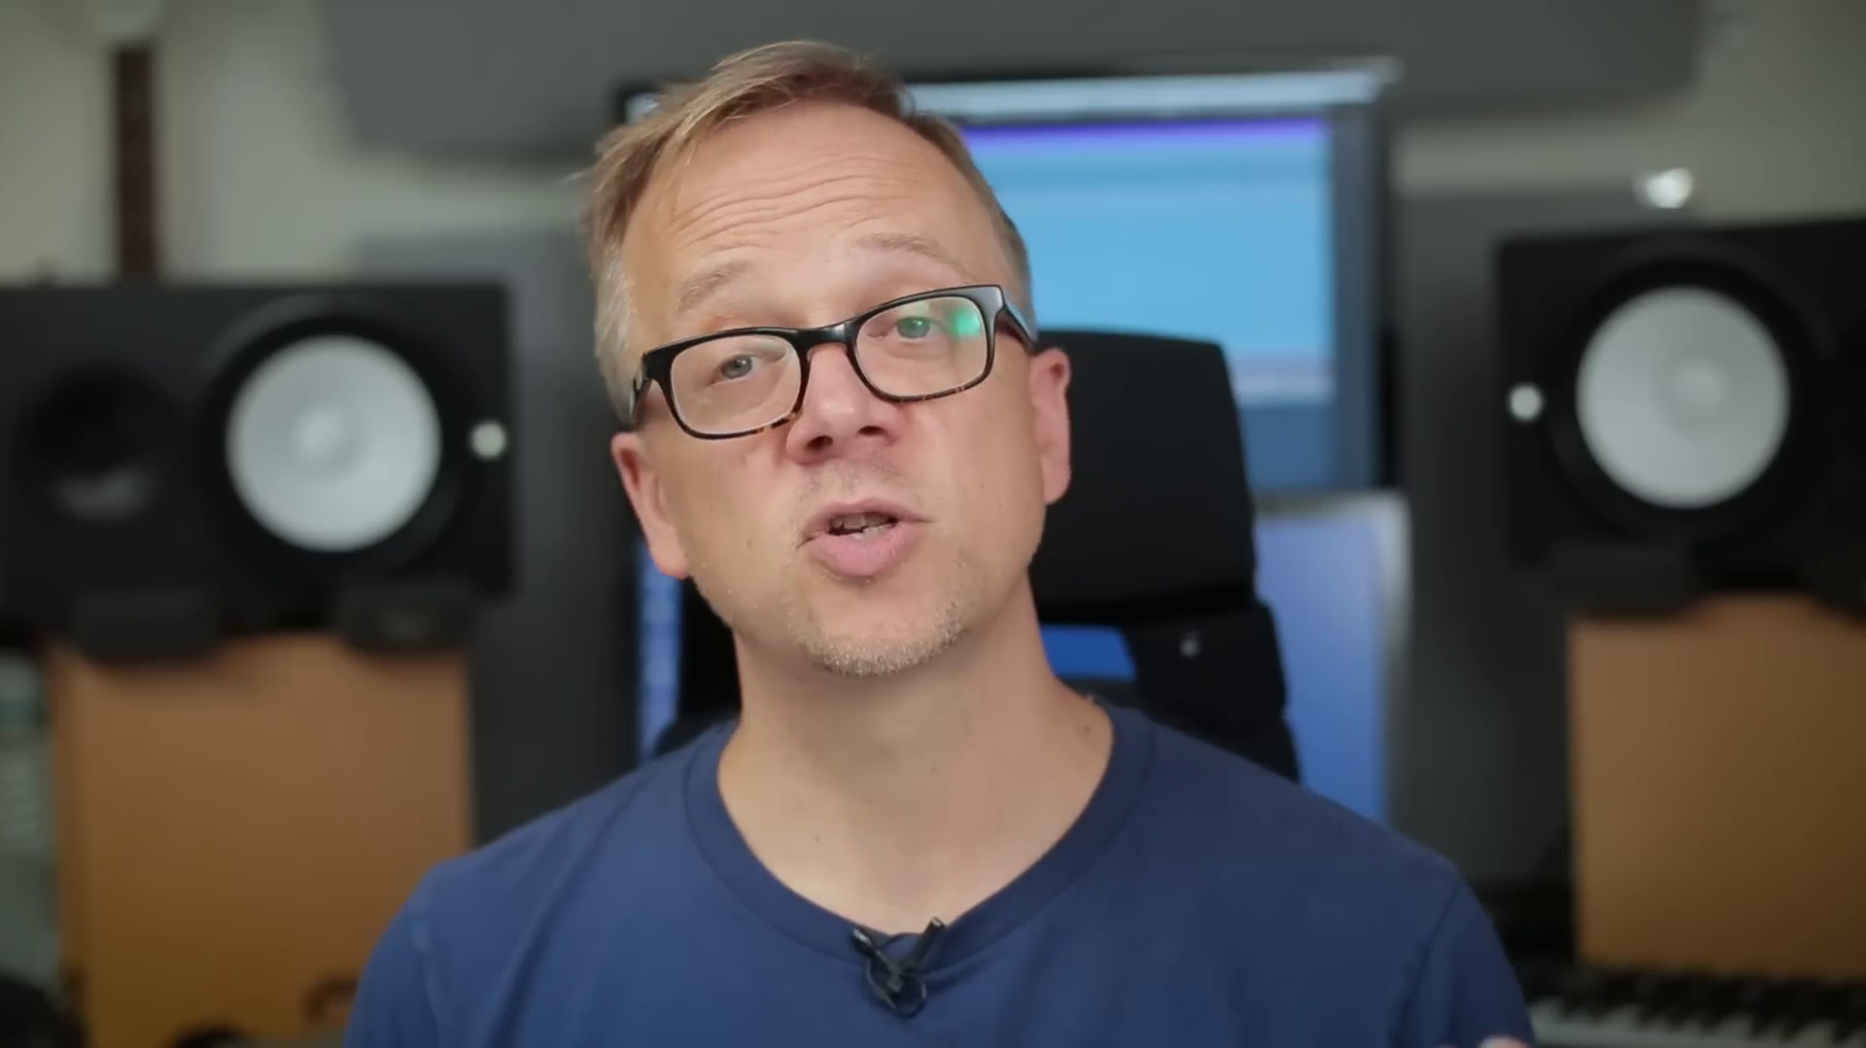